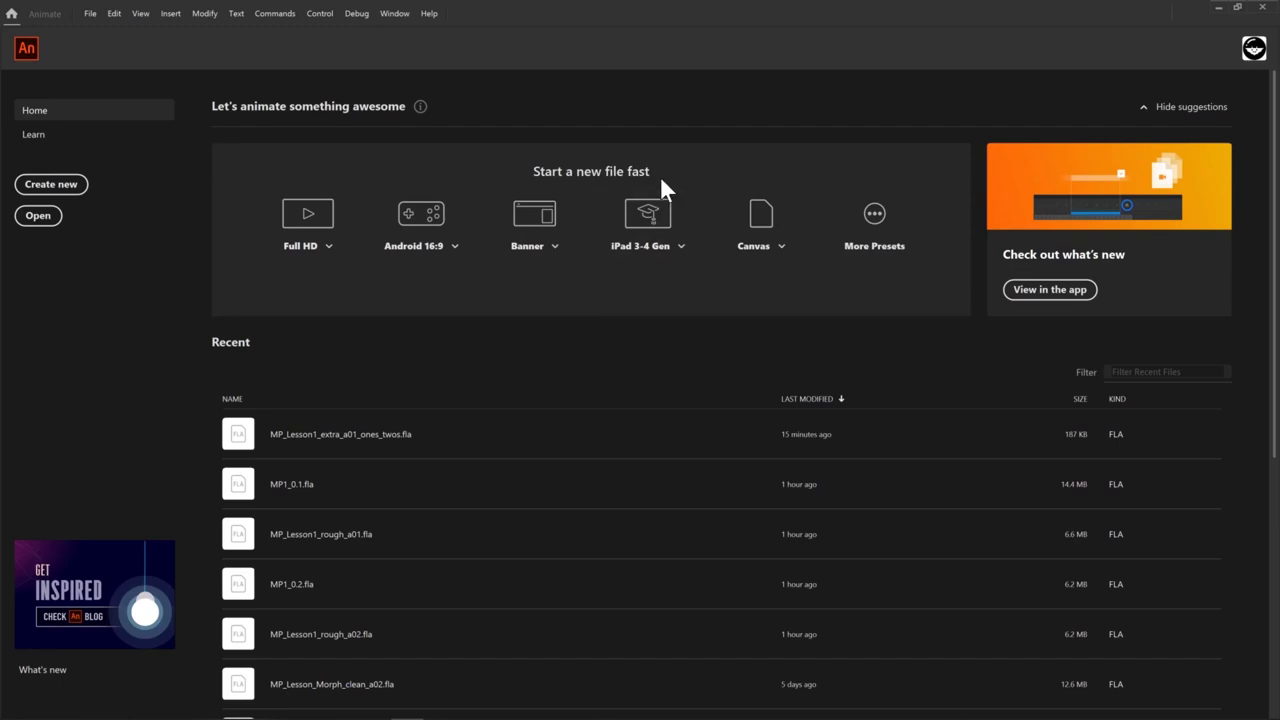
Create a new Full HD document, set its frame rate to 24 FPS and show the stage at 50%
{"action": "left_click", "coordinate": [328, 229]}
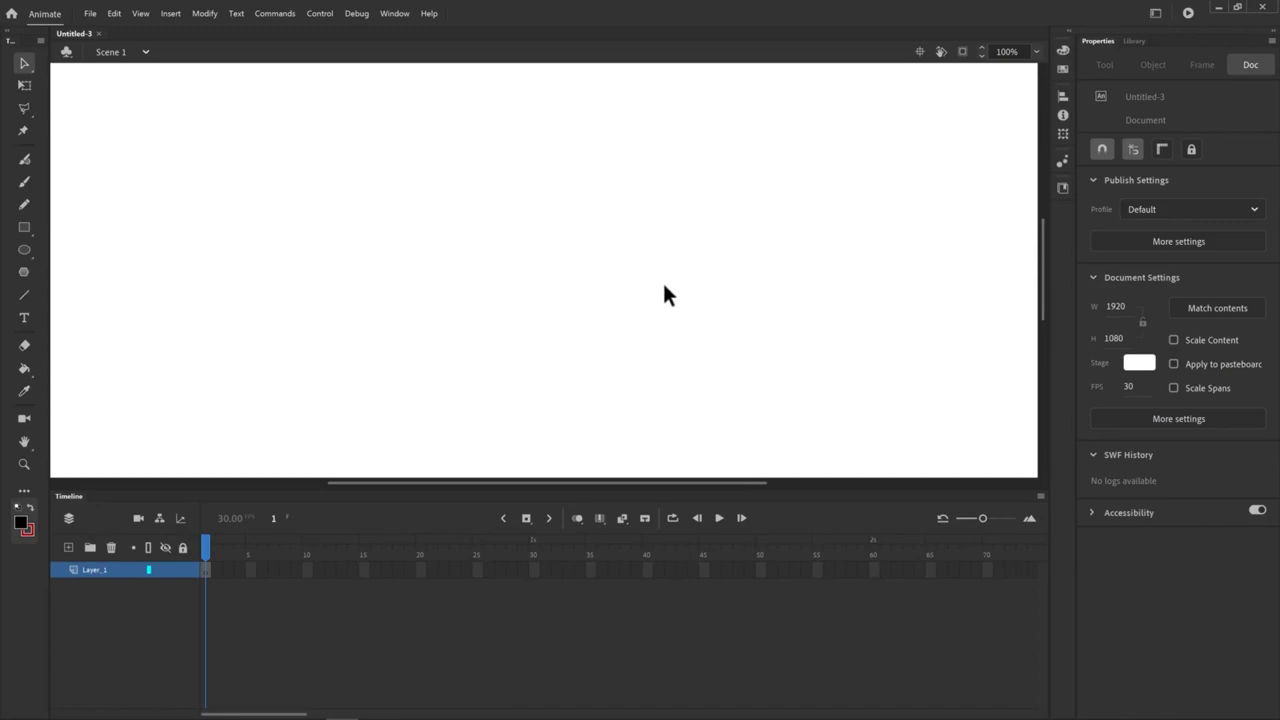
{"action": "left_click", "coordinate": [1130, 388]}
{"action": "type", "text": "24"}
{"action": "key", "text": "ctrl+minus"}
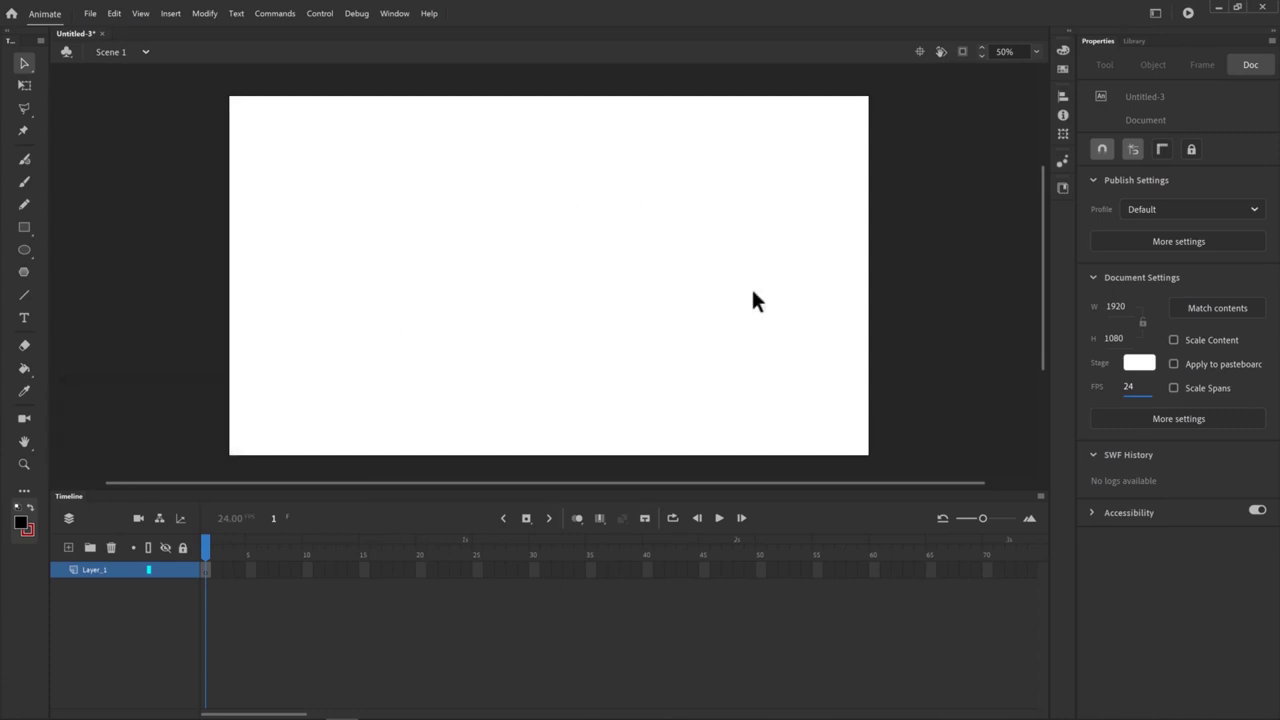
{"action": "left_click", "coordinate": [1036, 51]}
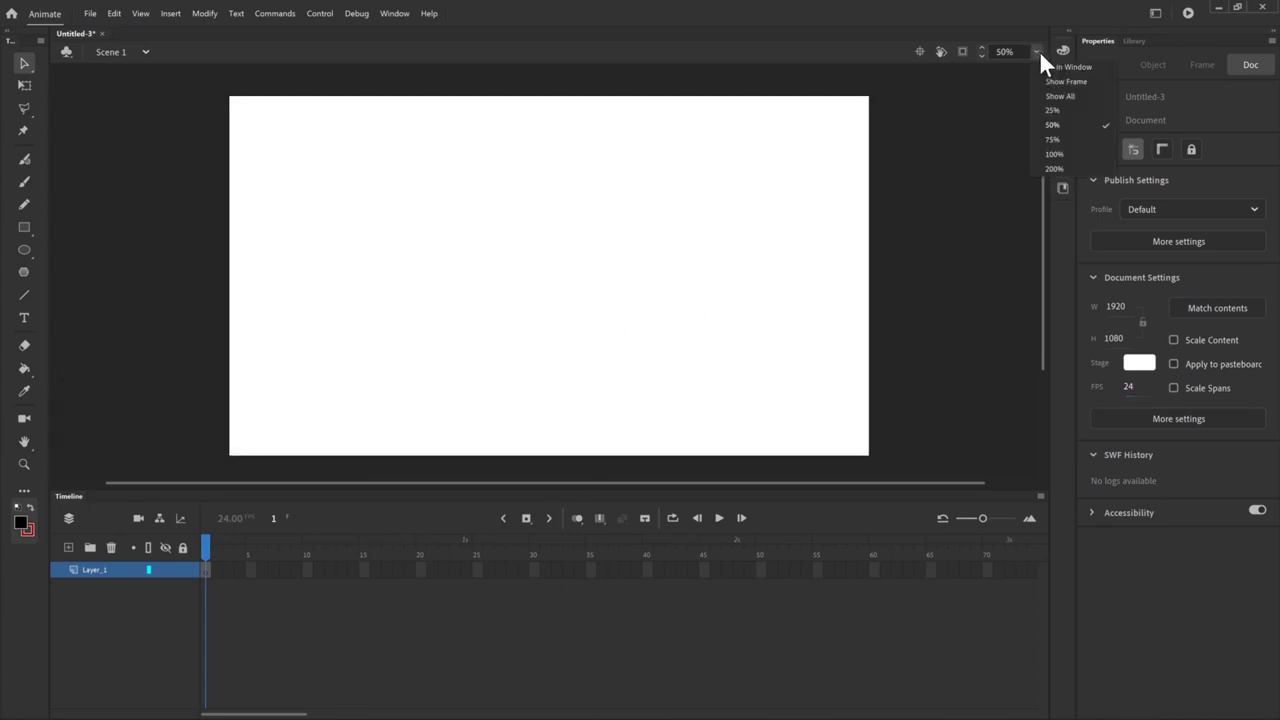
{"action": "left_click", "coordinate": [1048, 115]}
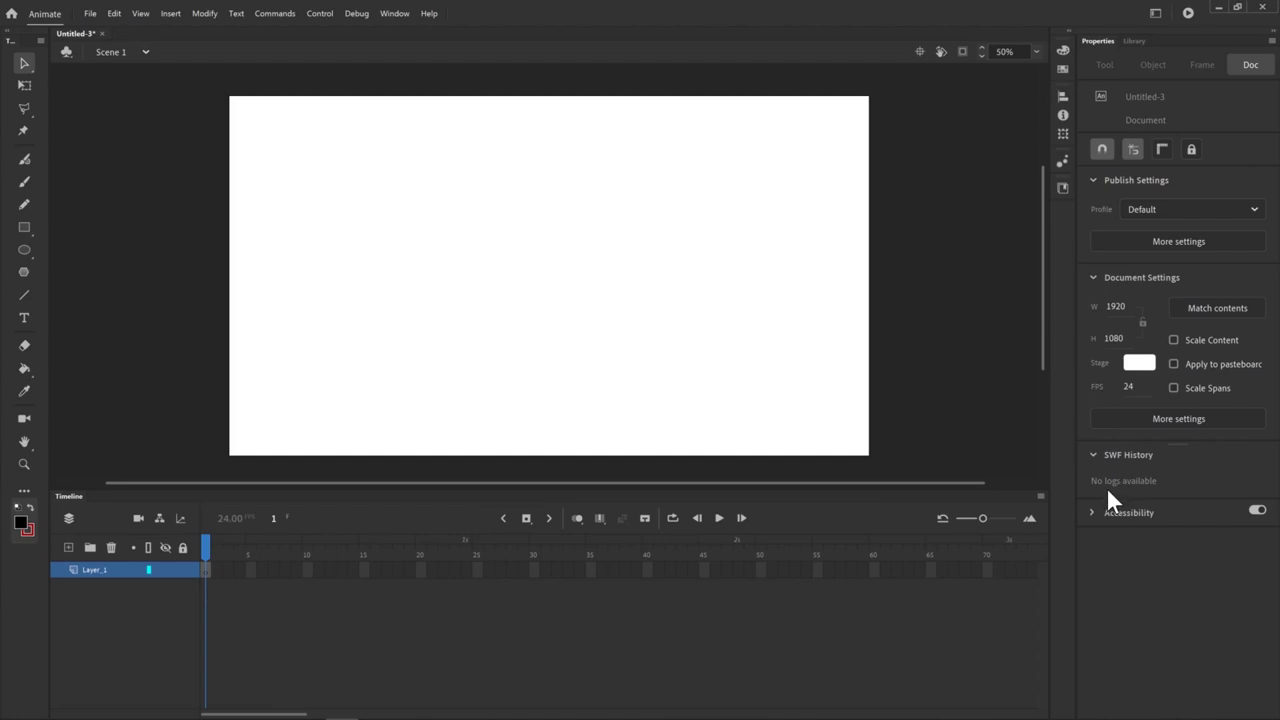
Draw a large freehand zigzag on the stage with the Classic Brush at size 4 and set its smoothing to 38
{"action": "left_click", "coordinate": [24, 182]}
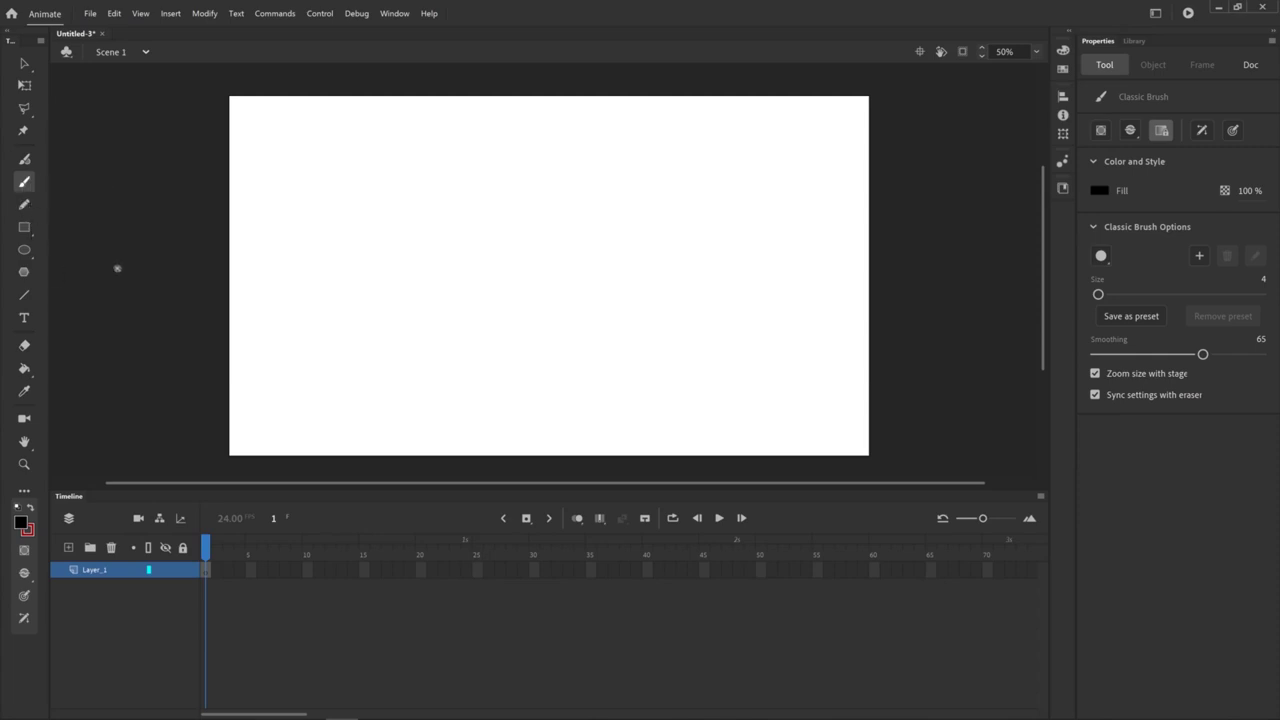
{"action": "mouse_move", "coordinate": [364, 256]}
{"action": "left_mouse_down"}
{"action": "mouse_move", "coordinate": [431, 216]}
{"action": "mouse_move", "coordinate": [372, 314]}
{"action": "mouse_move", "coordinate": [489, 193]}
{"action": "mouse_move", "coordinate": [437, 304]}
{"action": "mouse_move", "coordinate": [549, 277]}
{"action": "left_mouse_up"}
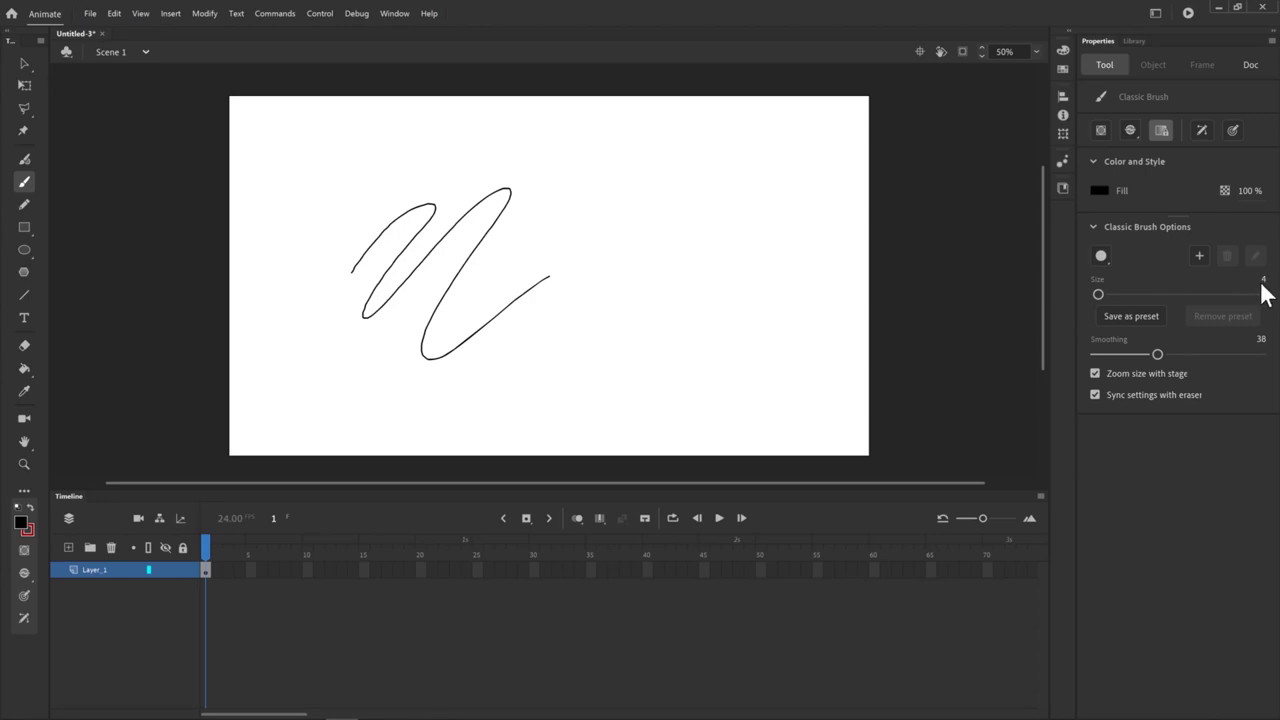
Try a much larger Classic Brush size, reduce it to 4 and draw a smaller zigzag beside the first one
{"action": "left_click_drag", "start_coordinate": [1098, 294], "coordinate": [1127, 294]}
{"action": "key", "text": "z"}
{"action": "key", "text": "bracketleft"}
{"action": "key", "text": "bracketright"}
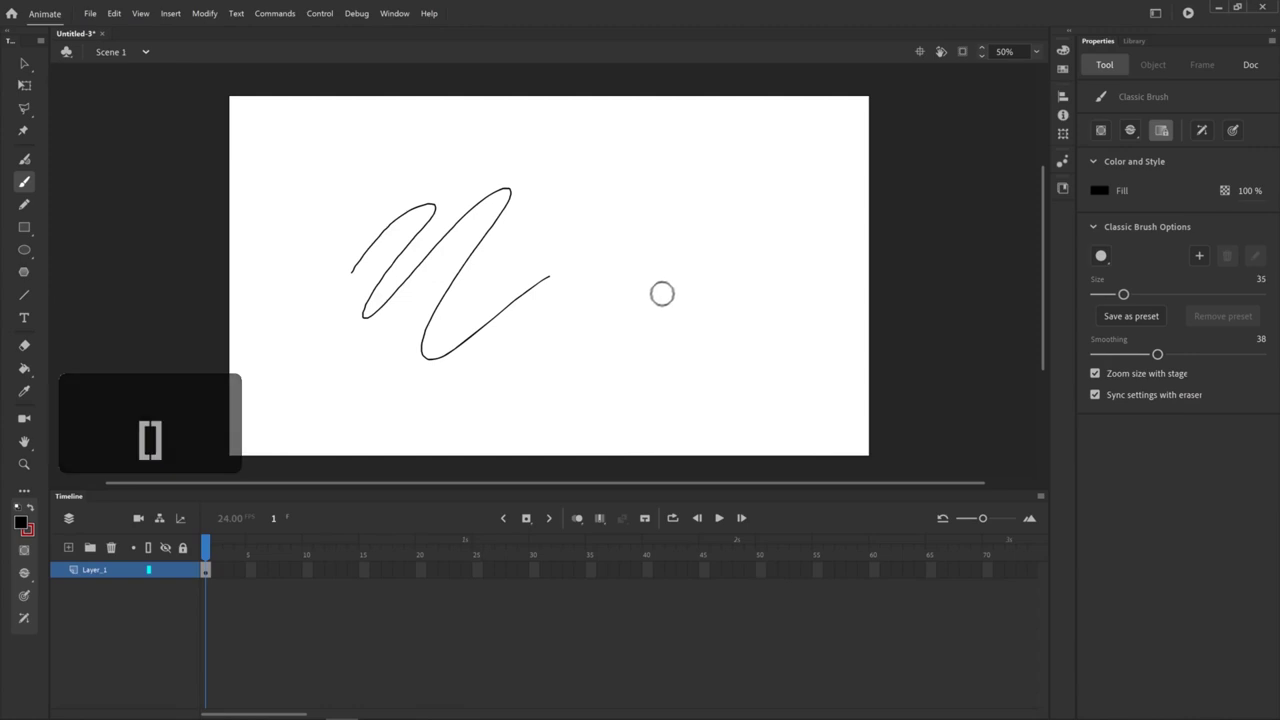
{"action": "key", "text": "bracketleft"}
{"action": "key", "text": "bracketleft"}
{"action": "key", "text": "bracketleft"}
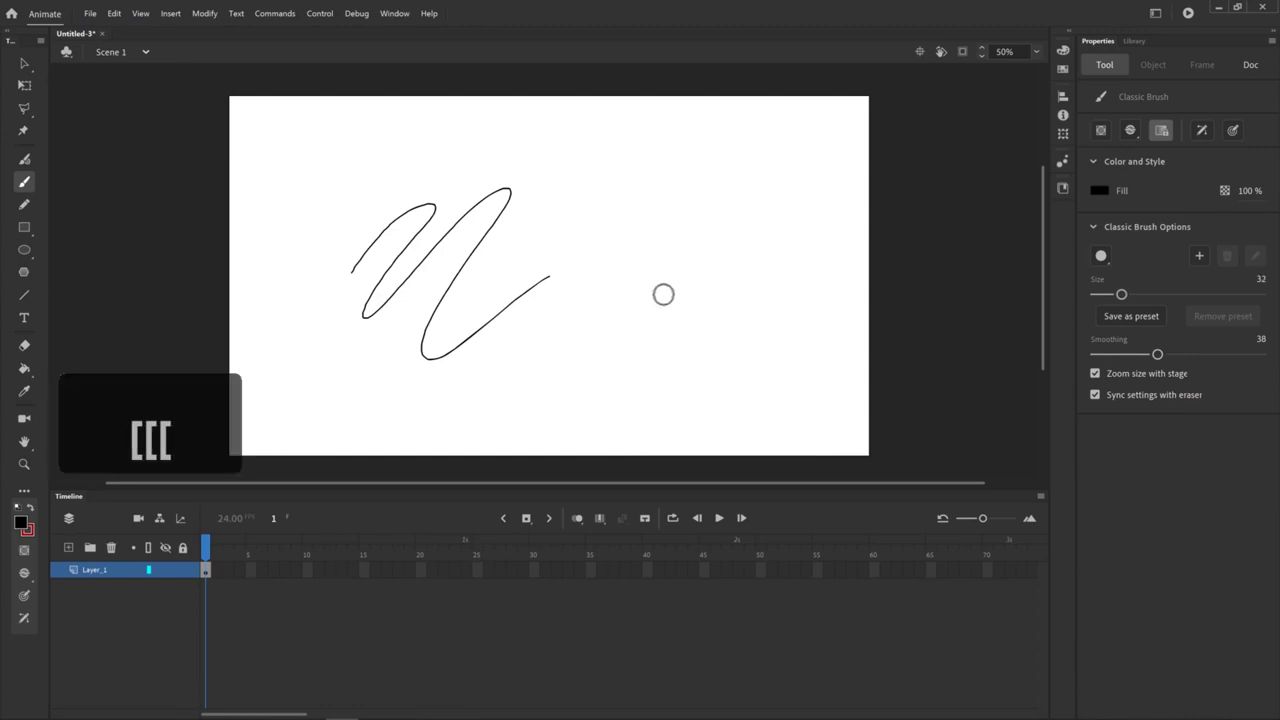
{"action": "key", "text": "bracketleft"}
{"action": "key", "text": "bracketleft"}
{"action": "key", "text": "bracketleft"}
{"action": "key", "text": "bracketleft"}
{"action": "key", "text": "bracketleft"}
{"action": "key", "text": "bracketleft"}
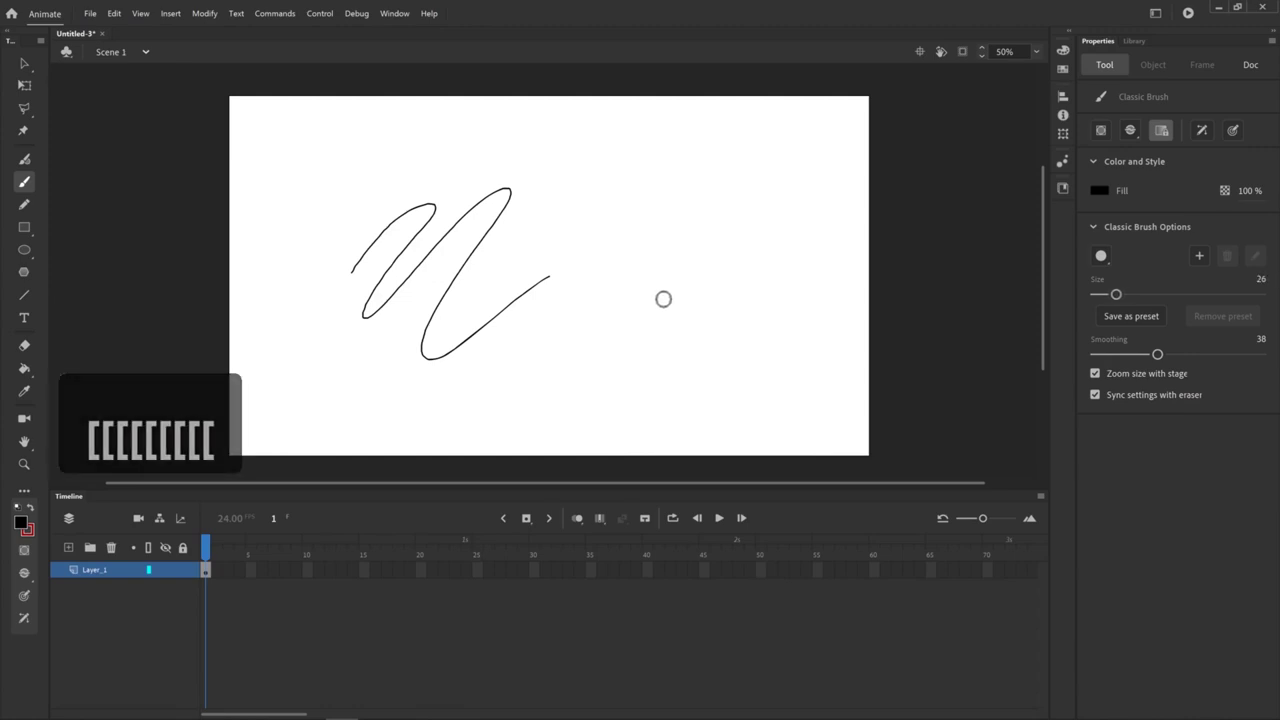
{"action": "key", "text": "bracketleft"}
{"action": "key", "text": "bracketleft"}
{"action": "key", "text": "bracketleft"}
{"action": "key", "text": "bracketleft"}
{"action": "key", "text": "bracketleft"}
{"action": "key", "text": "bracketleft"}
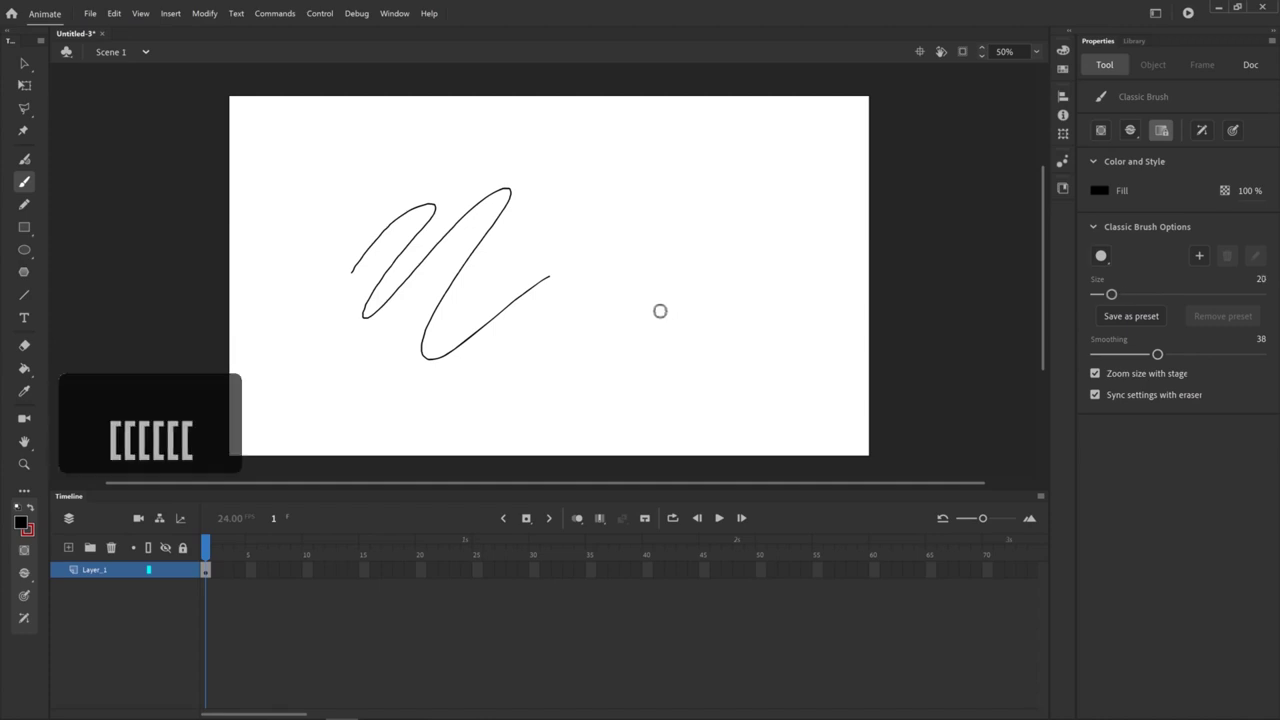
{"action": "key", "text": "bracketleft"}
{"action": "key", "text": "bracketleft"}
{"action": "key", "text": "bracketleft"}
{"action": "key", "text": "bracketleft"}
{"action": "key", "text": "bracketleft"}
{"action": "key", "text": "bracketleft"}
{"action": "key", "text": "bracketleft"}
{"action": "key", "text": "bracketleft"}
{"action": "key", "text": "bracketleft"}
{"action": "key", "text": "bracketleft"}
{"action": "key", "text": "bracketleft"}
{"action": "key", "text": "bracketleft"}
{"action": "key", "text": "bracketleft"}
{"action": "key", "text": "bracketleft"}
{"action": "key", "text": "bracketleft"}
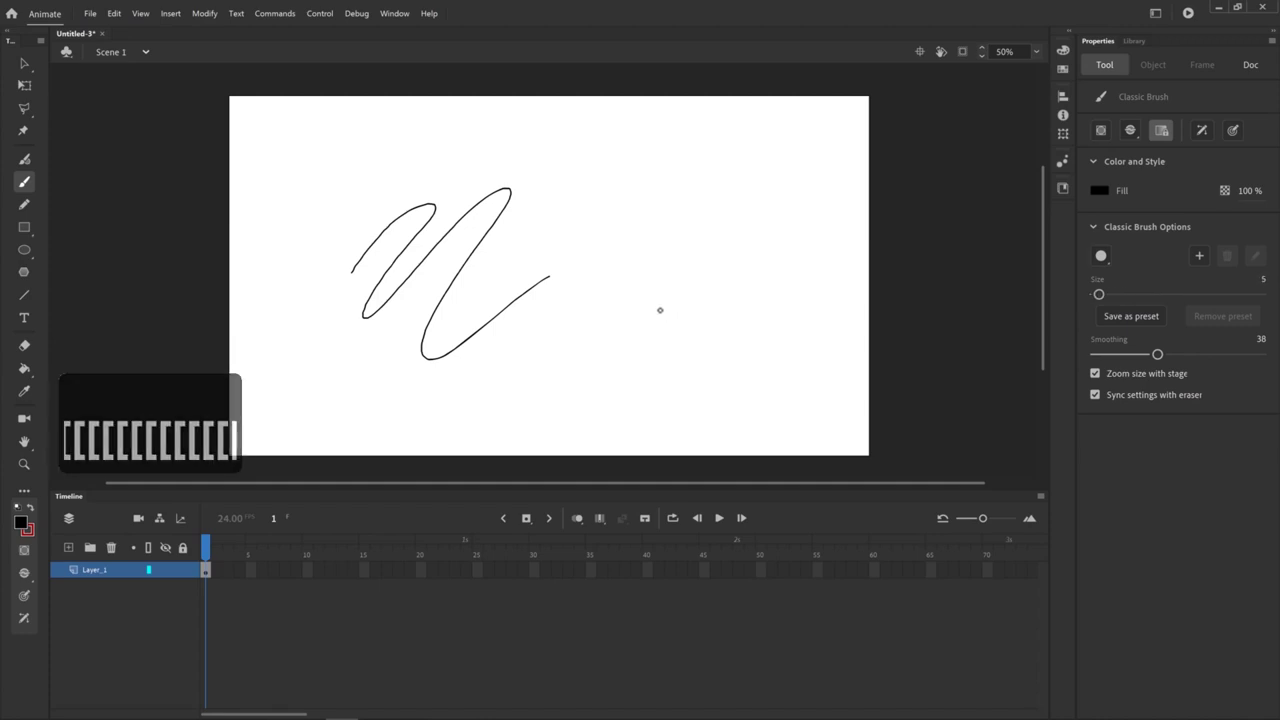
{"action": "key", "text": "bracketleft"}
{"action": "mouse_move", "coordinate": [552, 312]}
{"action": "left_mouse_down"}
{"action": "mouse_move", "coordinate": [652, 240]}
{"action": "mouse_move", "coordinate": [594, 330]}
{"action": "mouse_move", "coordinate": [674, 260]}
{"action": "left_mouse_up"}
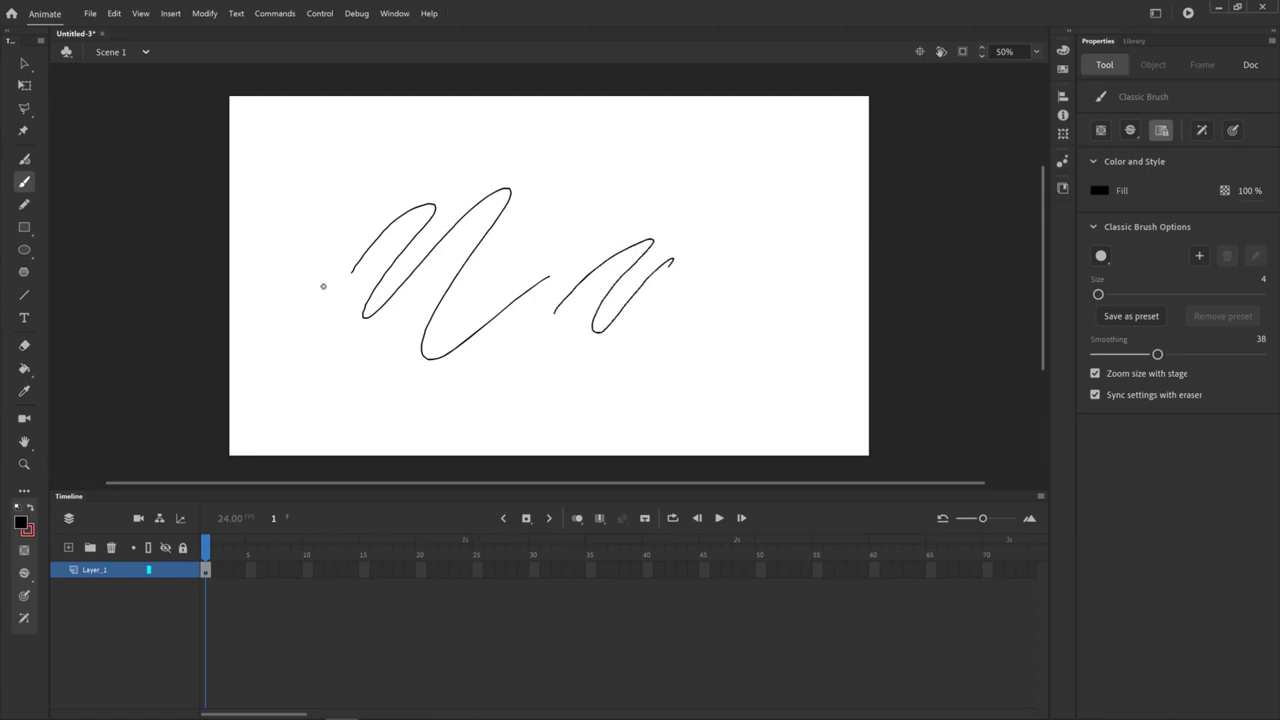
Draw three thick tapered curves, including a looping one, on the right half of the stage with the Fluid Brush at size 36
{"action": "left_click", "coordinate": [25, 160]}
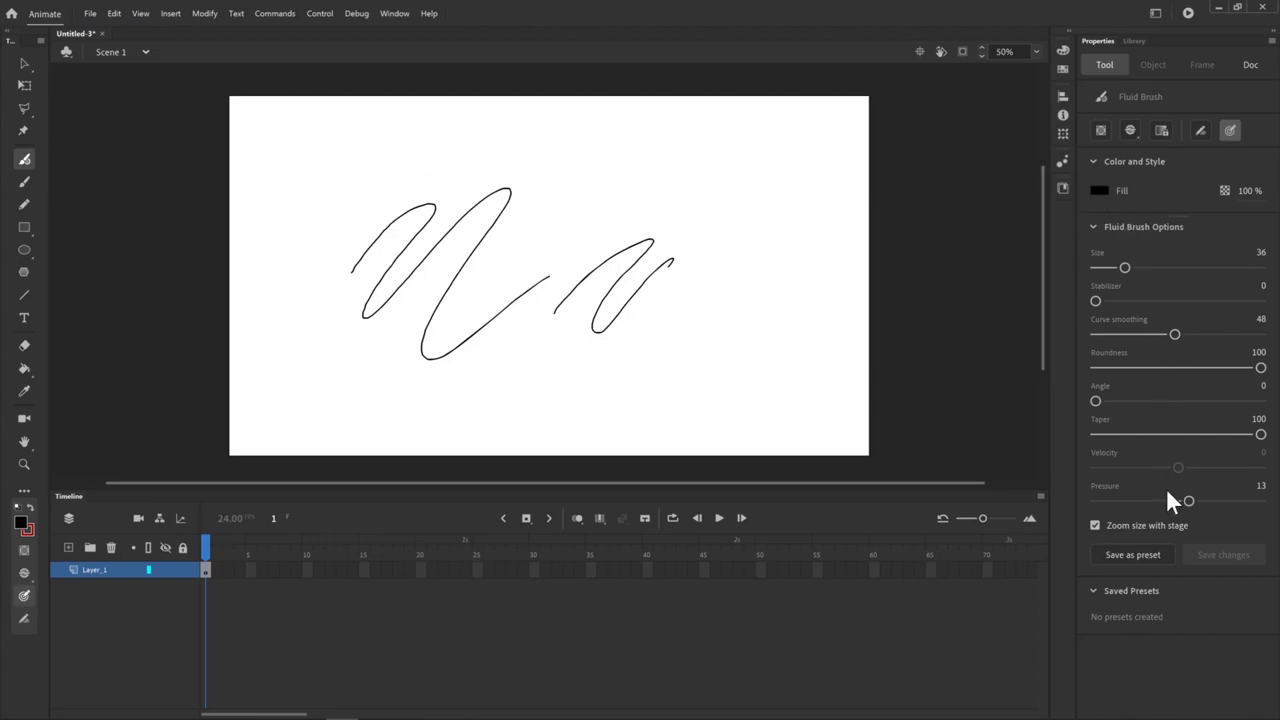
{"action": "key", "text": "z"}
{"action": "mouse_move", "coordinate": [586, 206]}
{"action": "left_mouse_down"}
{"action": "mouse_move", "coordinate": [659, 152]}
{"action": "mouse_move", "coordinate": [707, 219]}
{"action": "mouse_move", "coordinate": [781, 247]}
{"action": "mouse_move", "coordinate": [760, 354]}
{"action": "left_mouse_up"}
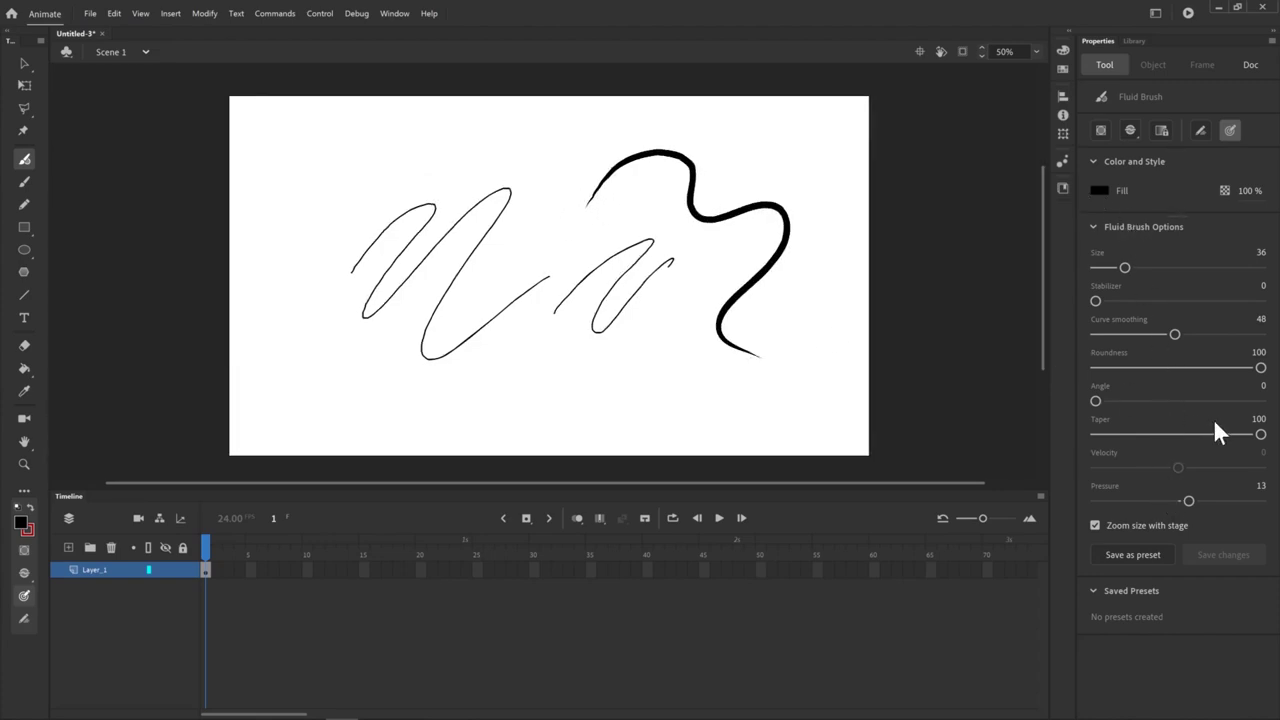
{"action": "mouse_move", "coordinate": [465, 384]}
{"action": "left_mouse_down"}
{"action": "mouse_move", "coordinate": [598, 348]}
{"action": "mouse_move", "coordinate": [730, 379]}
{"action": "mouse_move", "coordinate": [800, 305]}
{"action": "left_mouse_up"}
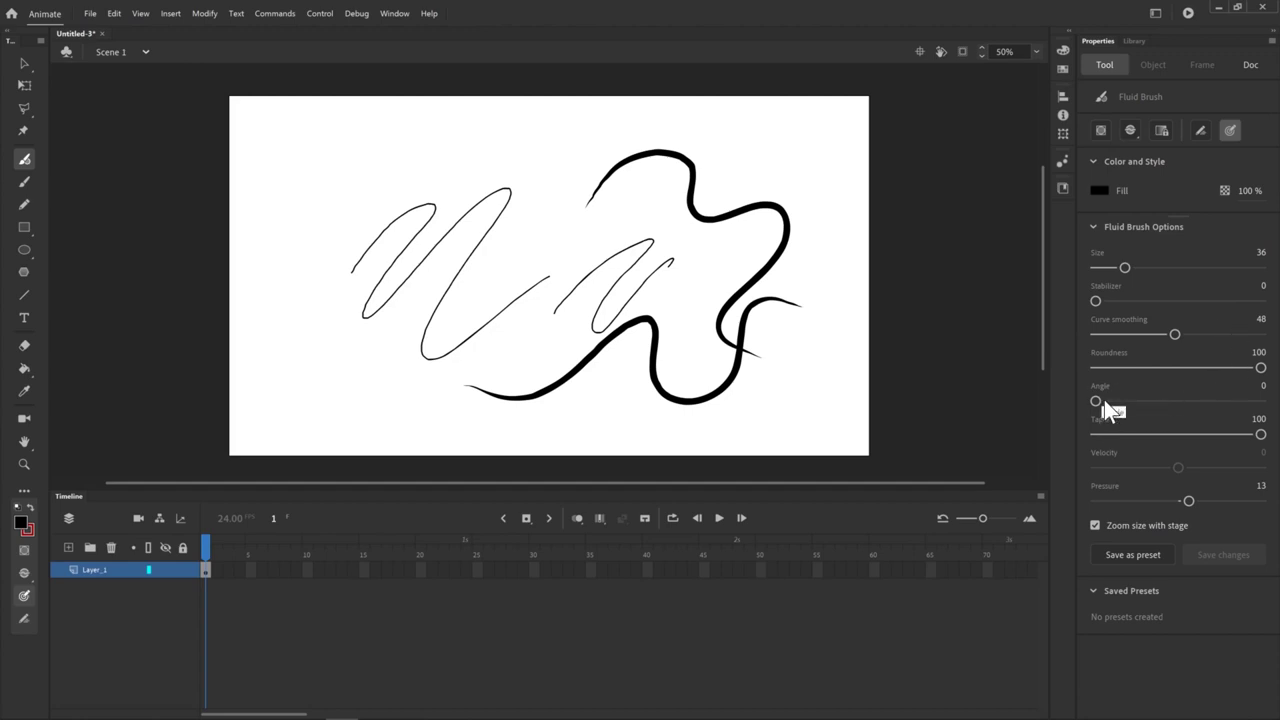
{"action": "left_click_drag", "start_coordinate": [825, 213], "coordinate": [789, 403]}
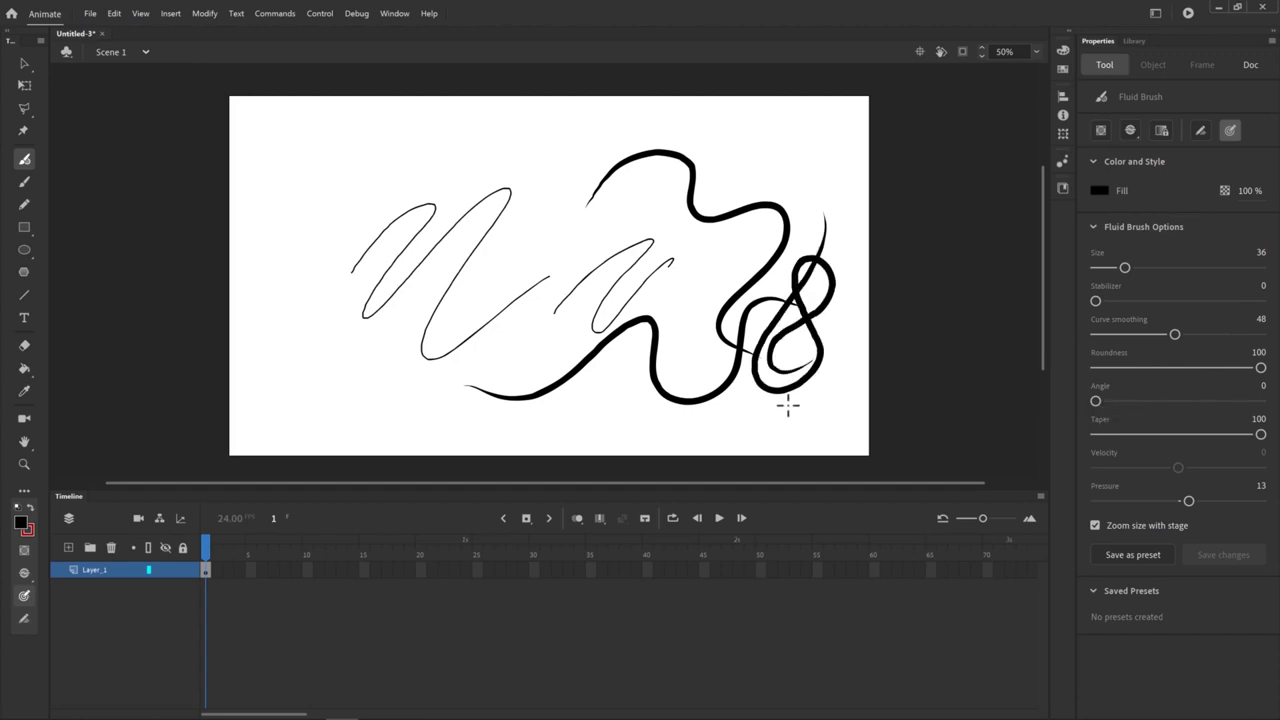
Add a small Classic Brush zigzag between the existing scribbles and a thin red wavy Pencil line above the large zigzag
{"action": "left_click", "coordinate": [25, 182]}
{"action": "left_click_drag", "start_coordinate": [537, 252], "coordinate": [624, 228]}
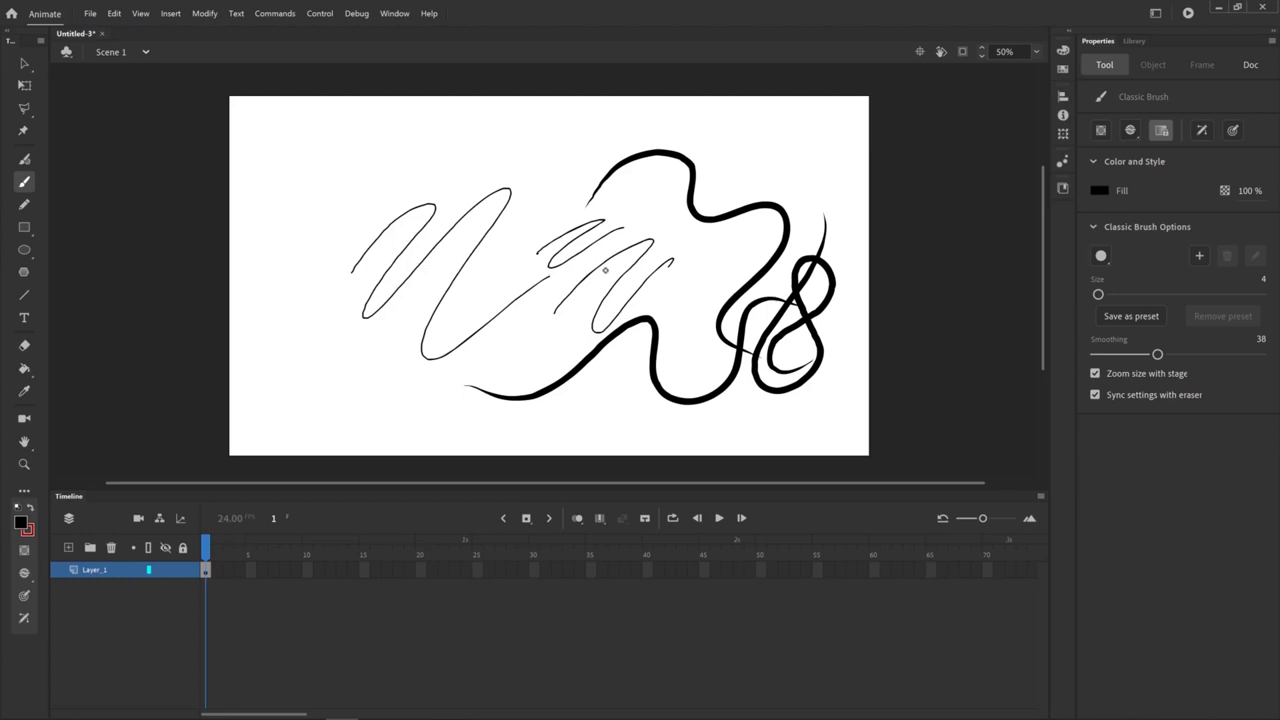
{"action": "left_click", "coordinate": [24, 204]}
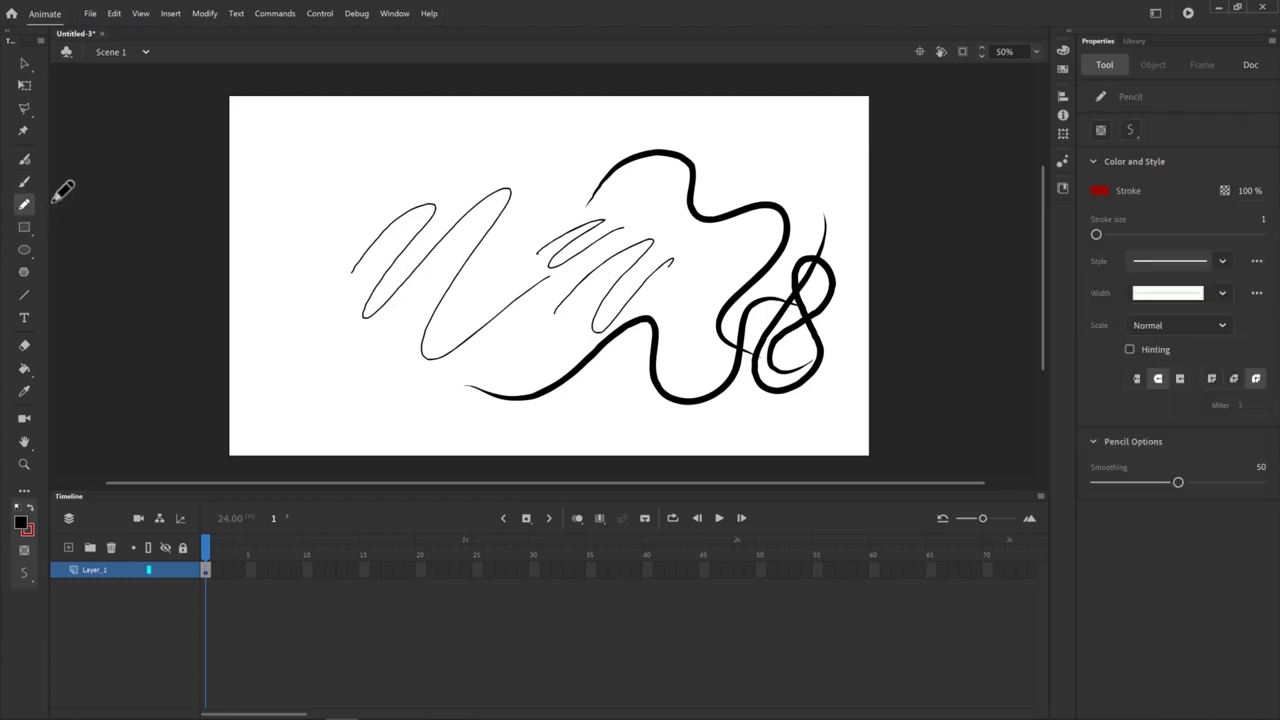
{"action": "mouse_move", "coordinate": [323, 222]}
{"action": "left_mouse_down"}
{"action": "mouse_move", "coordinate": [331, 155]}
{"action": "mouse_move", "coordinate": [396, 165]}
{"action": "mouse_move", "coordinate": [500, 125]}
{"action": "left_mouse_up"}
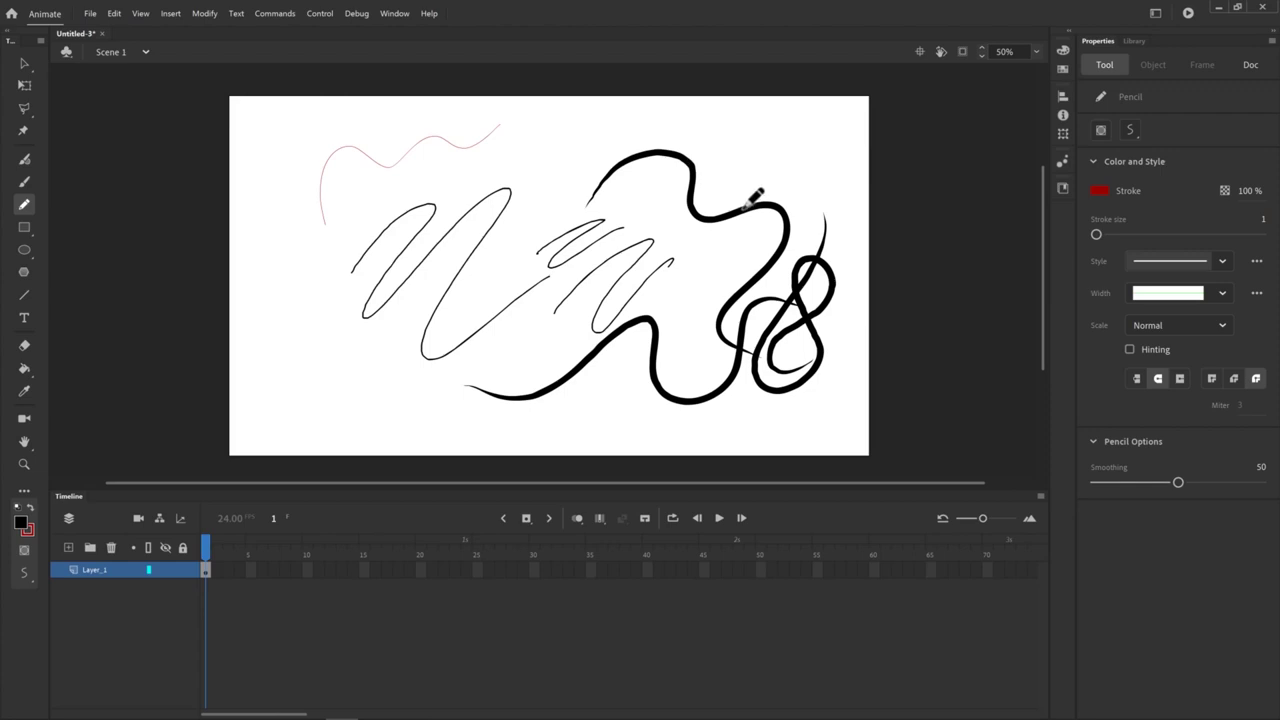
Bend the end of the red Pencil line downward and bulge the lower edge of the thick Fluid Brush stroke using the Selection tool
{"action": "key", "text": "v"}
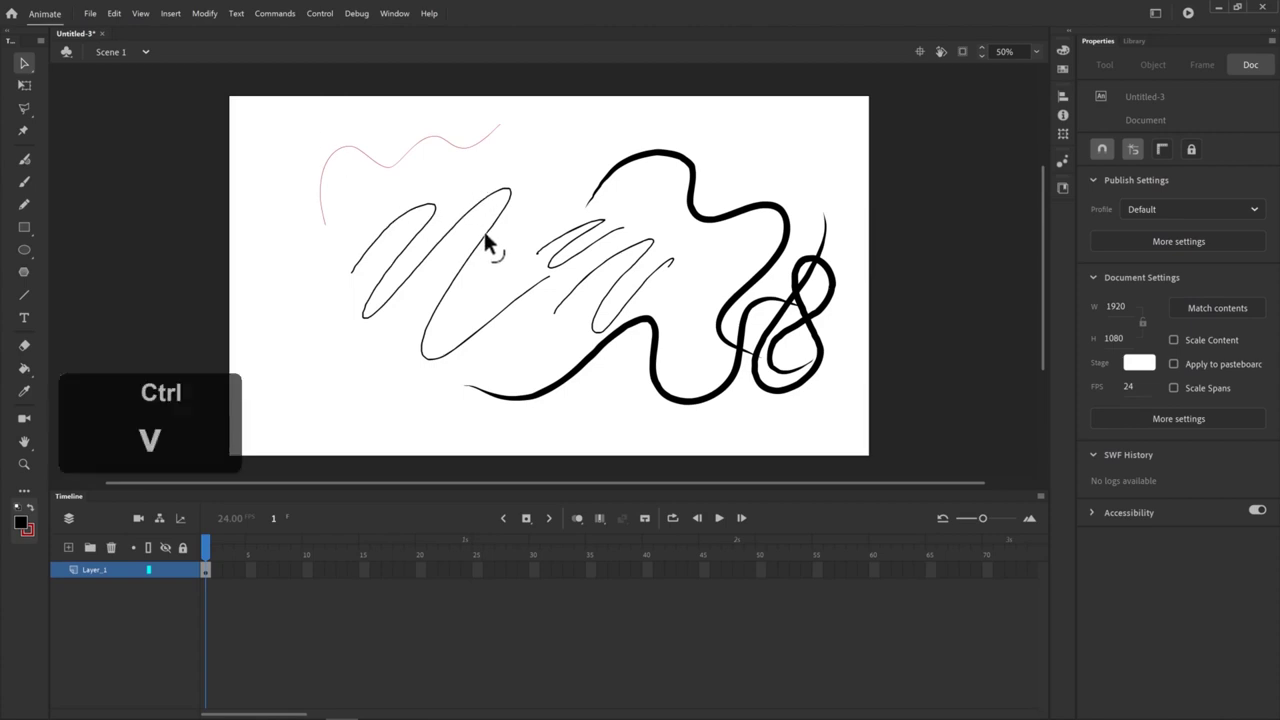
{"action": "key", "text": "ctrl+equal"}
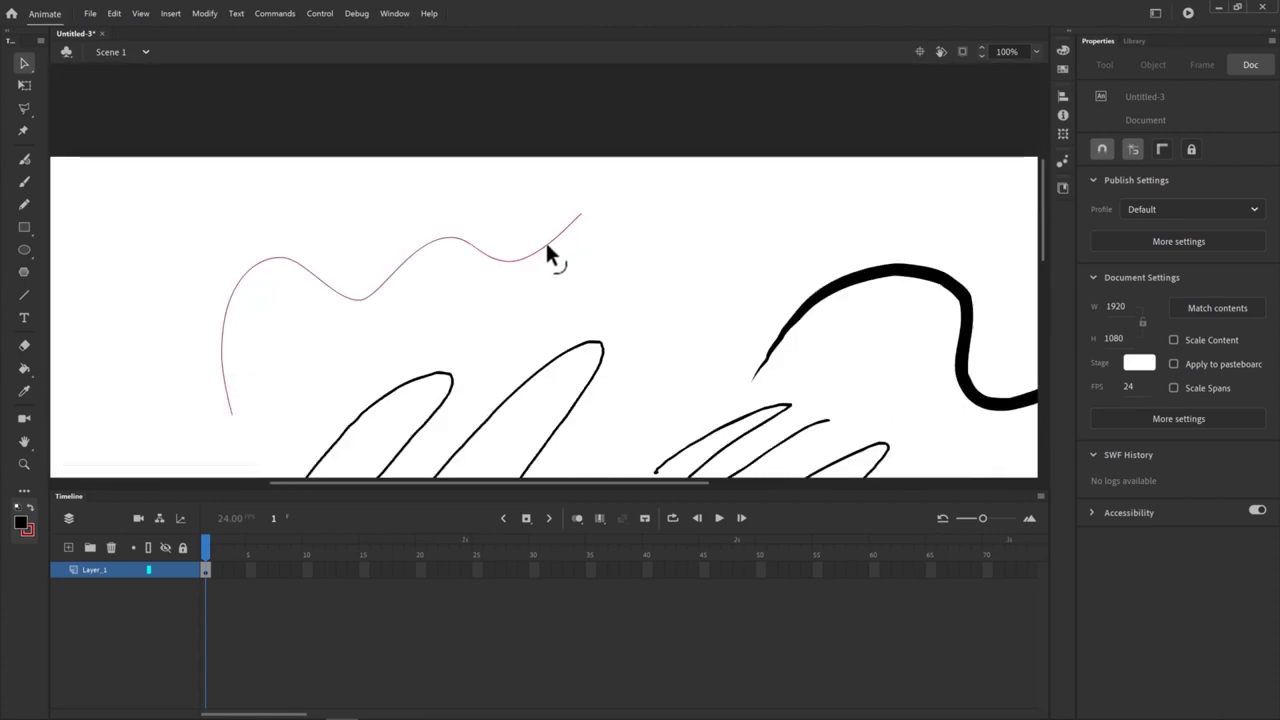
{"action": "left_click_drag", "start_coordinate": [545, 243], "coordinate": [489, 270]}
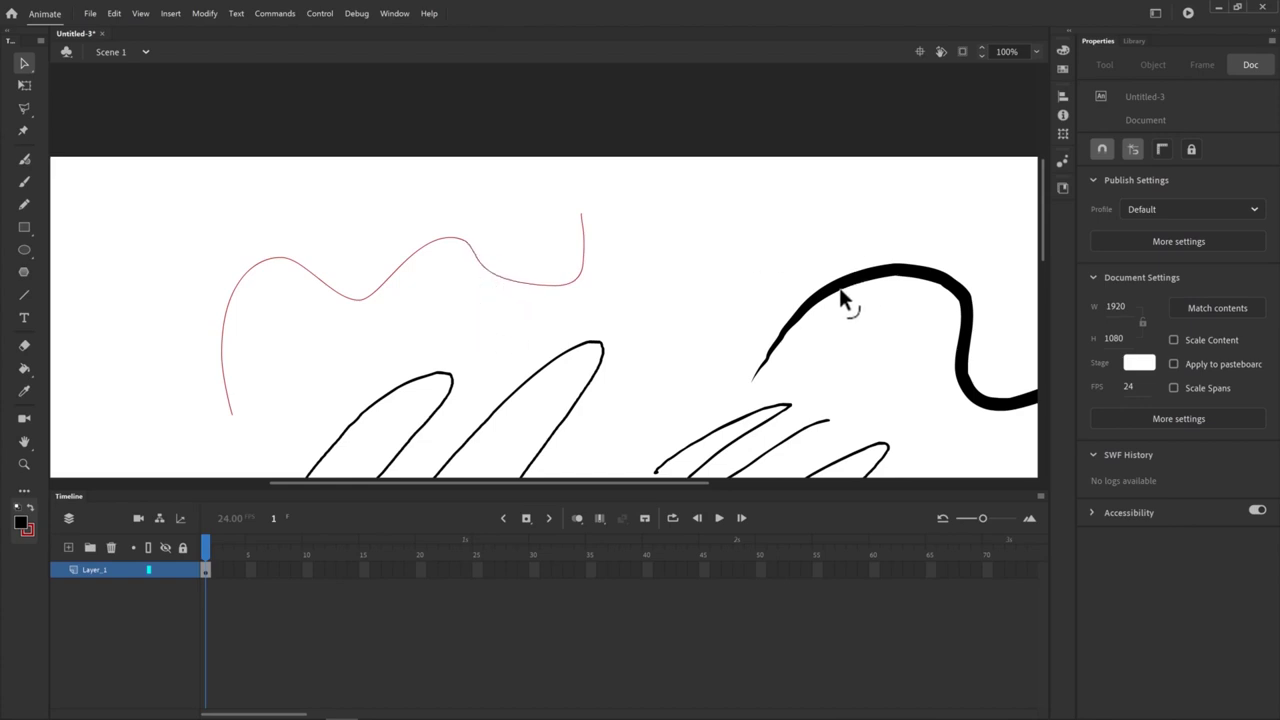
{"action": "mouse_move", "coordinate": [845, 293]}
{"action": "left_mouse_down"}
{"action": "mouse_move", "coordinate": [851, 320]}
{"action": "mouse_move", "coordinate": [849, 302]}
{"action": "mouse_move", "coordinate": [815, 335]}
{"action": "mouse_move", "coordinate": [820, 320]}
{"action": "mouse_move", "coordinate": [840, 334]}
{"action": "mouse_move", "coordinate": [801, 341]}
{"action": "left_mouse_up"}
{"action": "left_click_drag", "start_coordinate": [539, 281], "coordinate": [548, 293]}
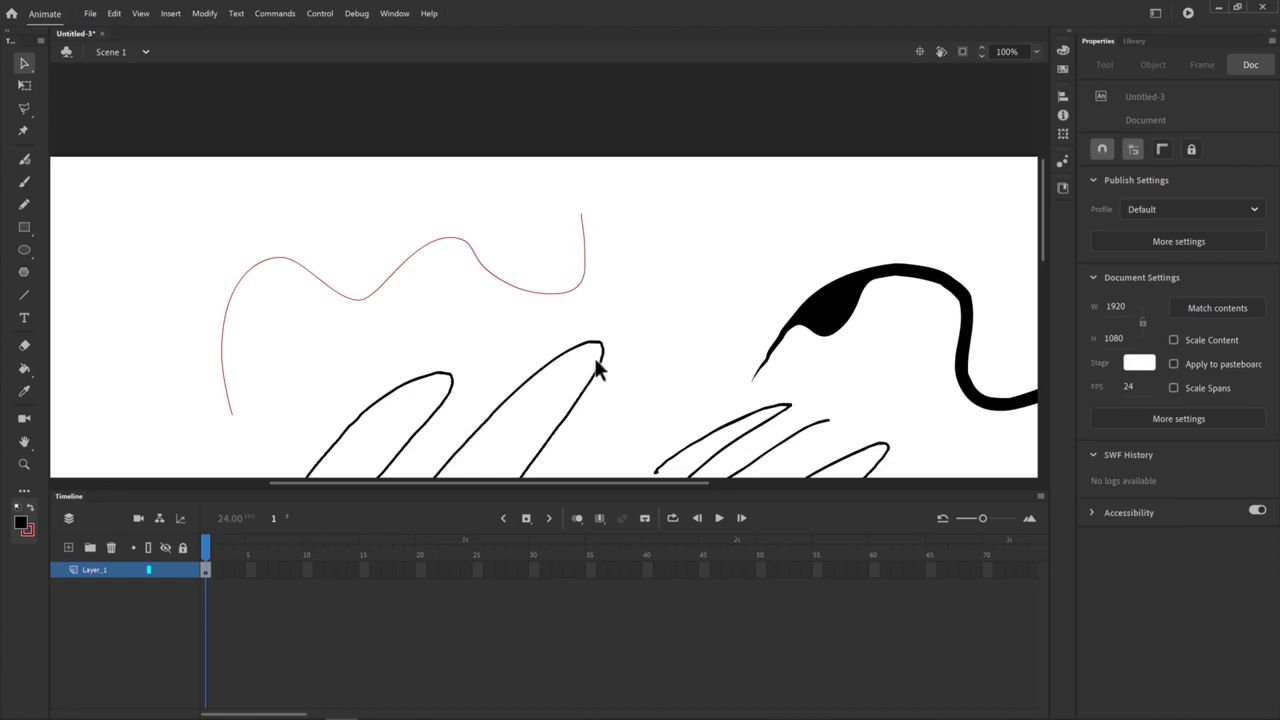
Draw a black rectangle and a black circle with red outlines over the red wavy line
{"action": "key", "text": "r"}
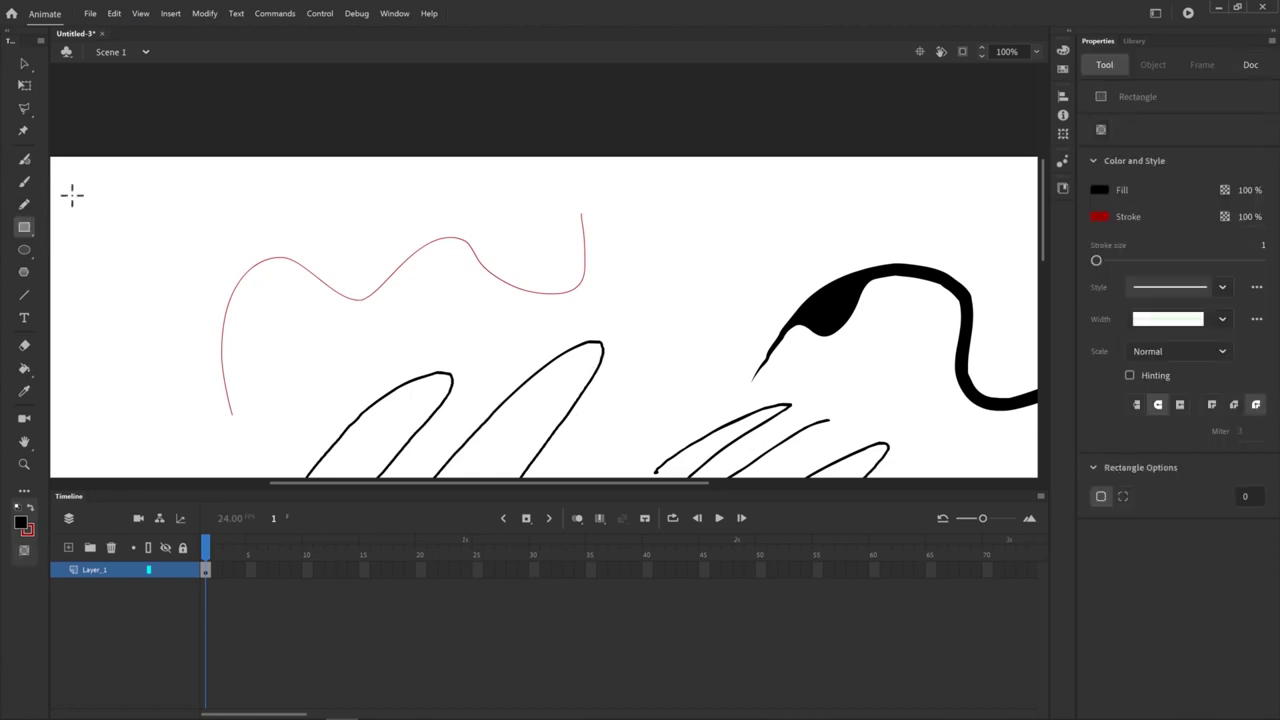
{"action": "mouse_move", "coordinate": [242, 207]}
{"action": "left_mouse_down"}
{"action": "mouse_move", "coordinate": [364, 289]}
{"action": "mouse_move", "coordinate": [461, 306]}
{"action": "mouse_move", "coordinate": [502, 345]}
{"action": "left_mouse_up"}
{"action": "left_click", "coordinate": [24, 249]}
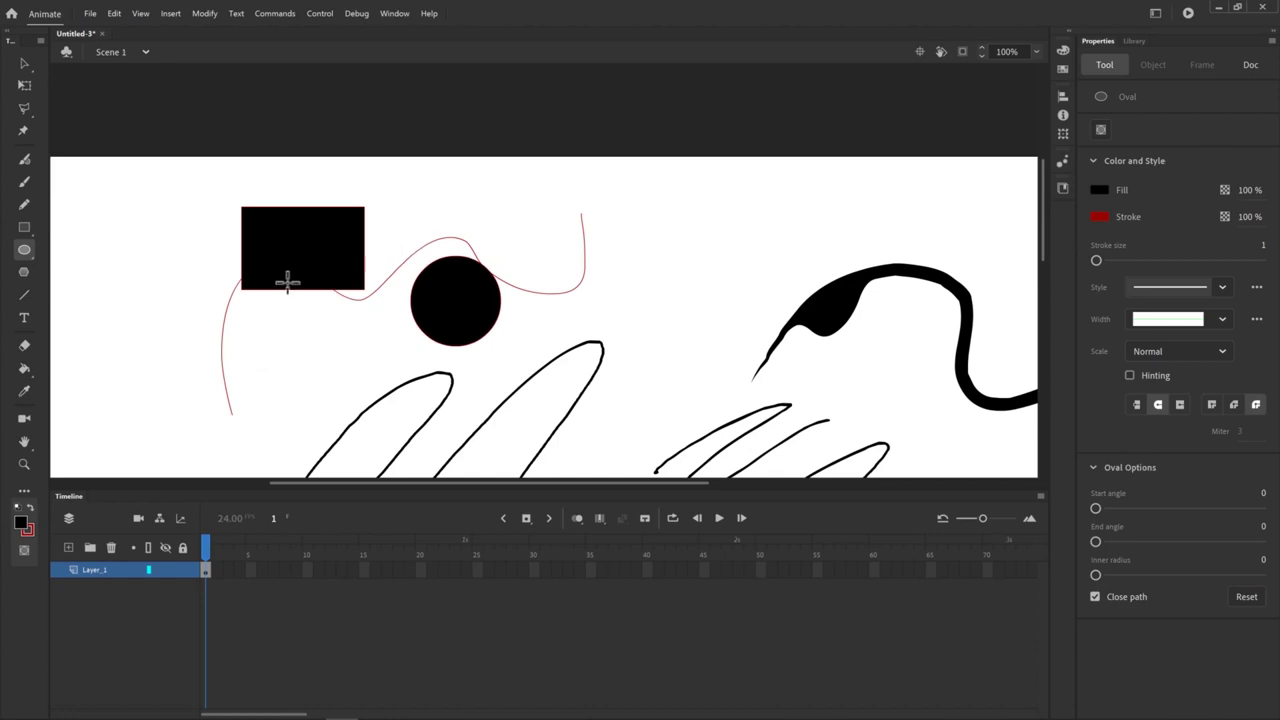
Erase a few thin diagonal streaks from the lower part of the black circle at eraser size 4
{"action": "left_click", "coordinate": [25, 346]}
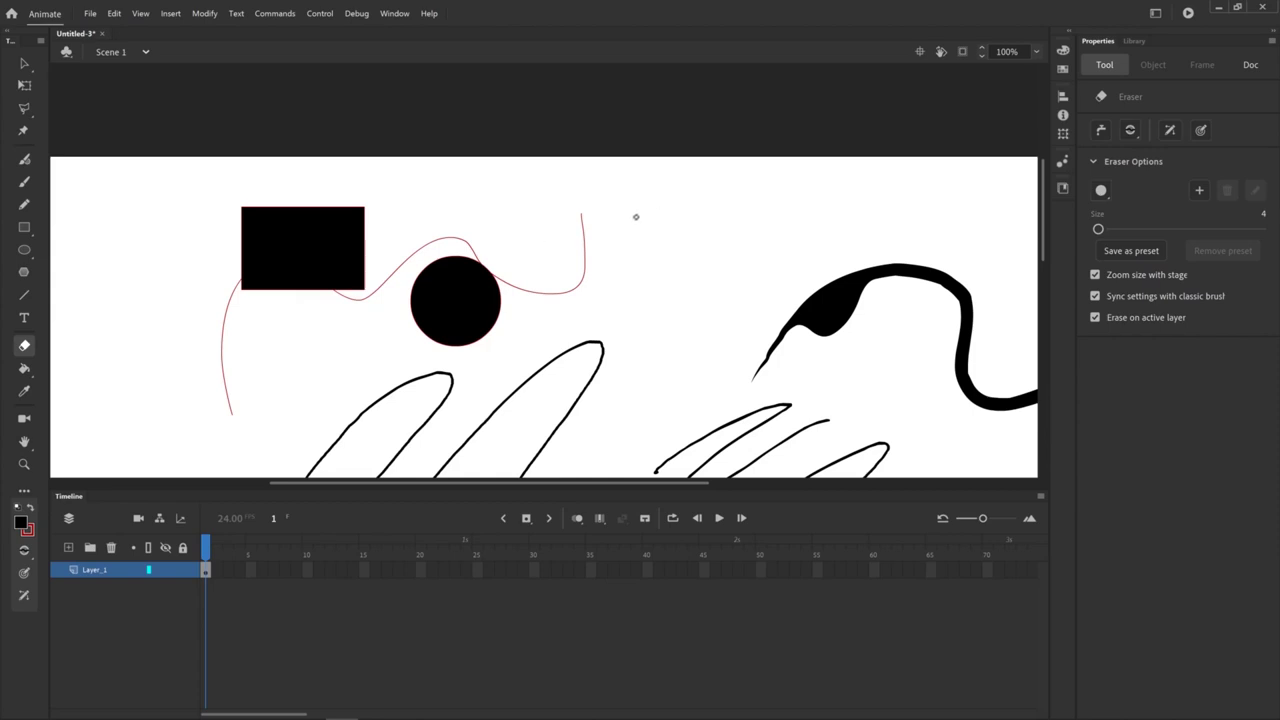
{"action": "left_click_drag", "start_coordinate": [428, 349], "coordinate": [485, 322]}
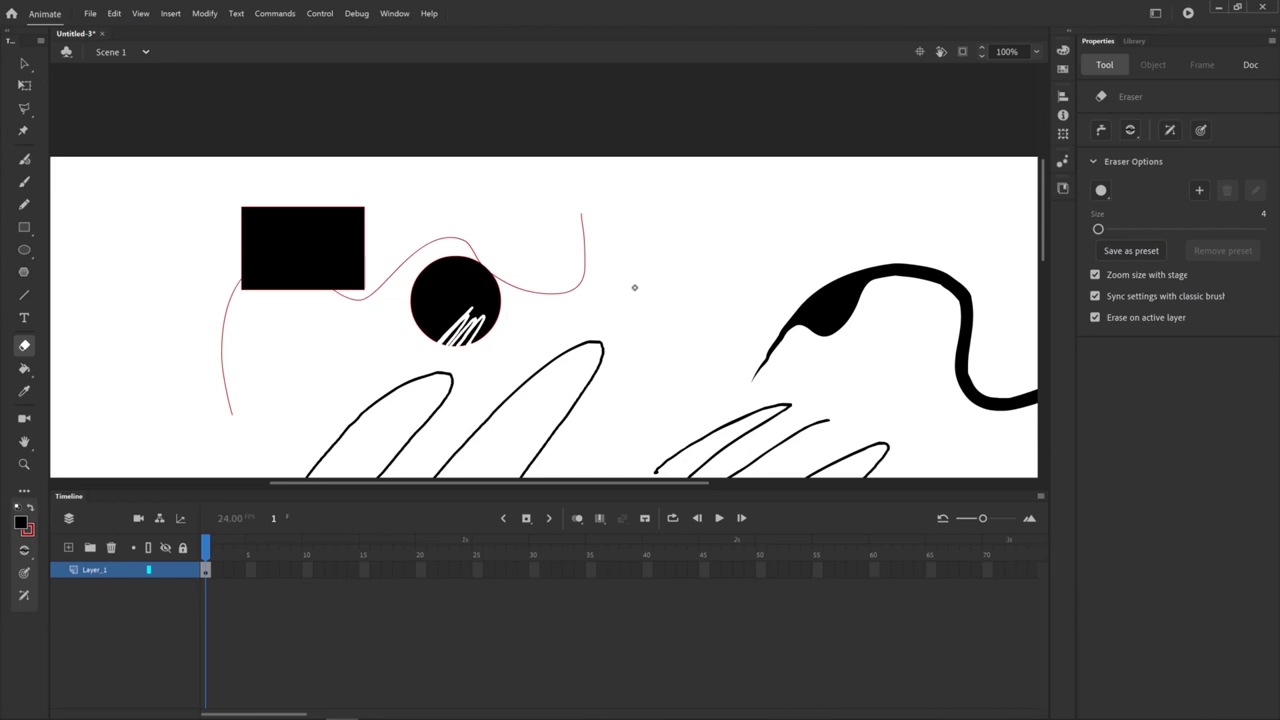
Scribble a diagonal sketch line in the empty area above the zigzags with the Classic Brush, trim its edges with the Eraser and redraw strokes over it
{"action": "key", "text": "b"}
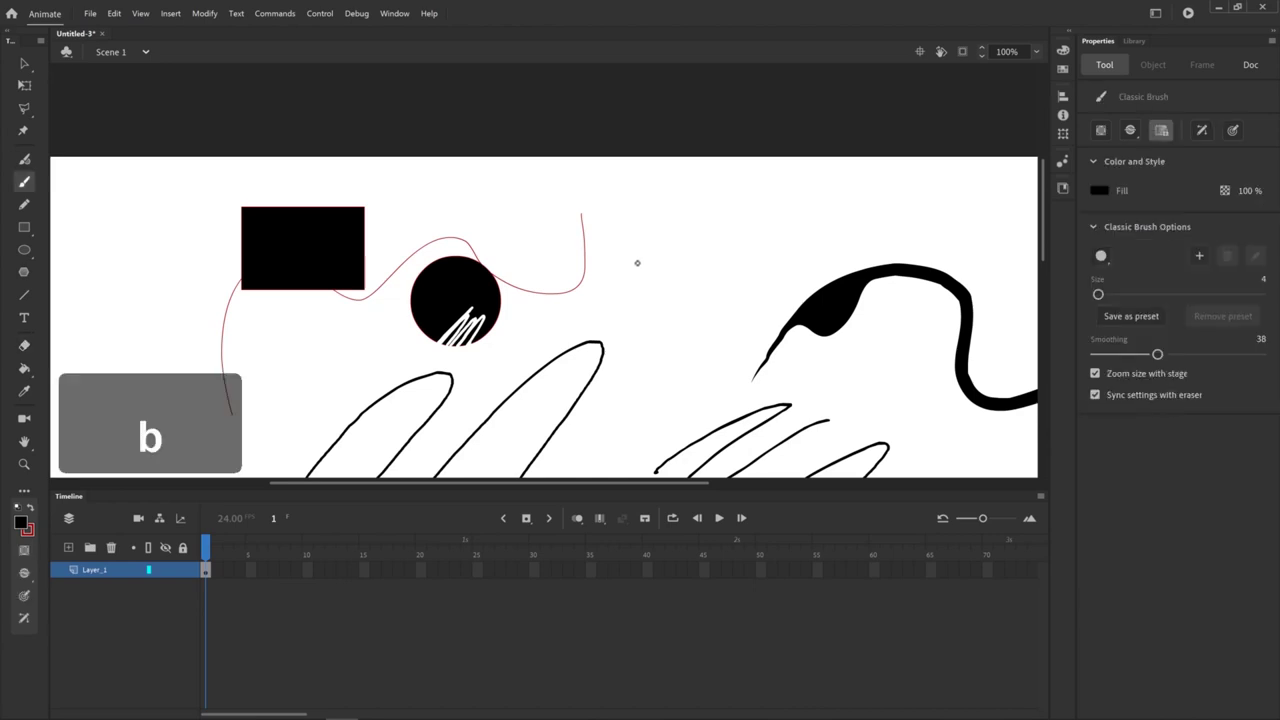
{"action": "mouse_move", "coordinate": [634, 263]}
{"action": "left_mouse_down"}
{"action": "mouse_move", "coordinate": [655, 238]}
{"action": "mouse_move", "coordinate": [646, 316]}
{"action": "mouse_move", "coordinate": [806, 166]}
{"action": "left_mouse_up"}
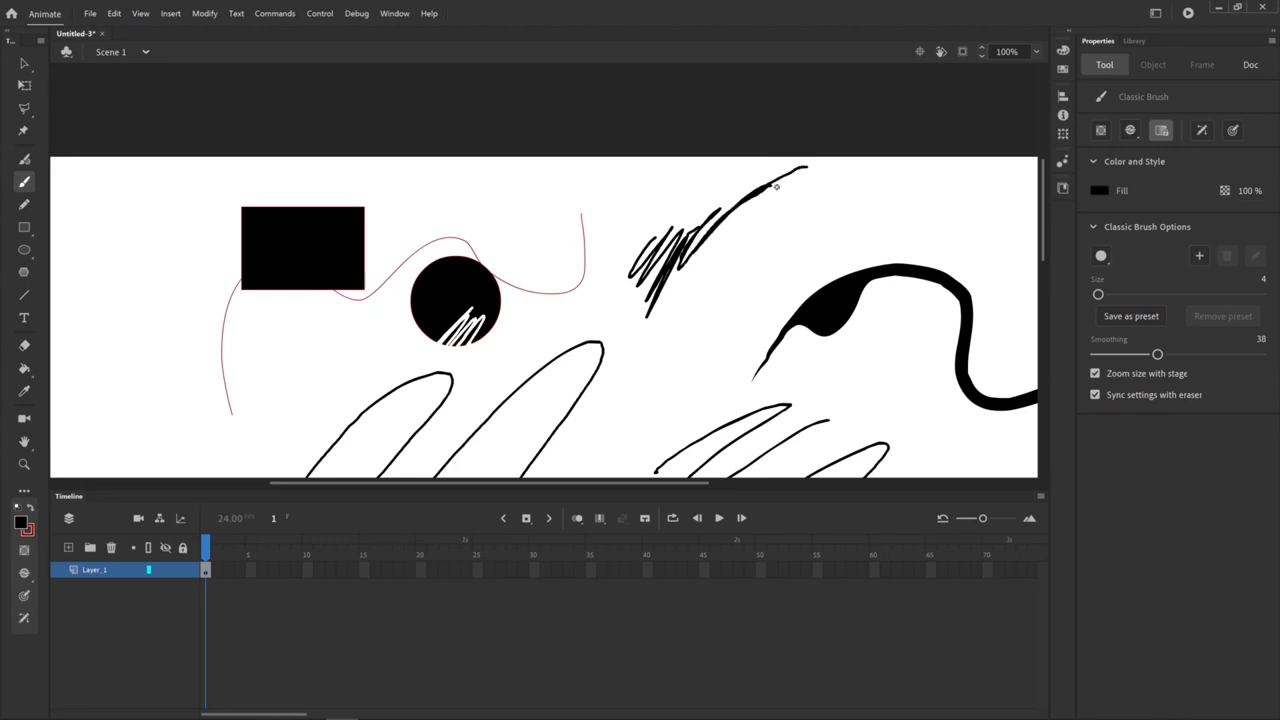
{"action": "key", "text": "z"}
{"action": "left_click_drag", "start_coordinate": [640, 329], "coordinate": [727, 221]}
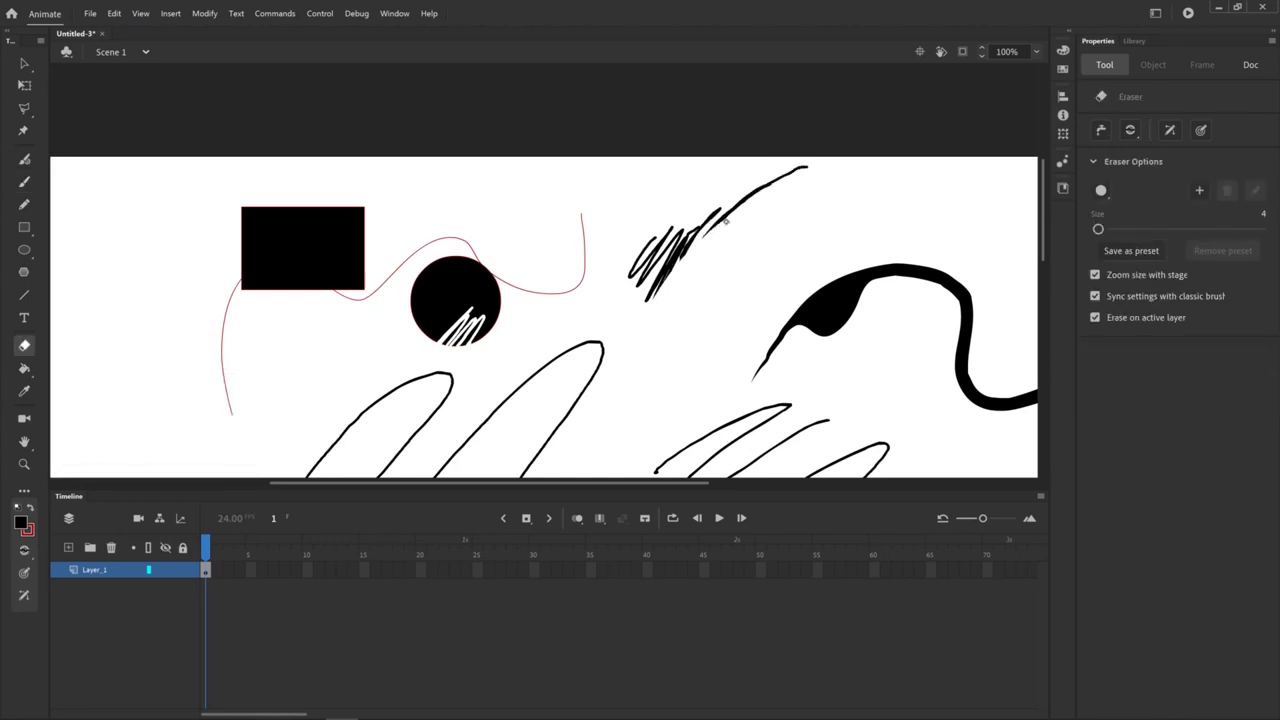
{"action": "key", "text": "b"}
{"action": "mouse_move", "coordinate": [668, 276]}
{"action": "left_mouse_down"}
{"action": "mouse_move", "coordinate": [759, 196]}
{"action": "mouse_move", "coordinate": [702, 241]}
{"action": "mouse_move", "coordinate": [738, 197]}
{"action": "left_mouse_up"}
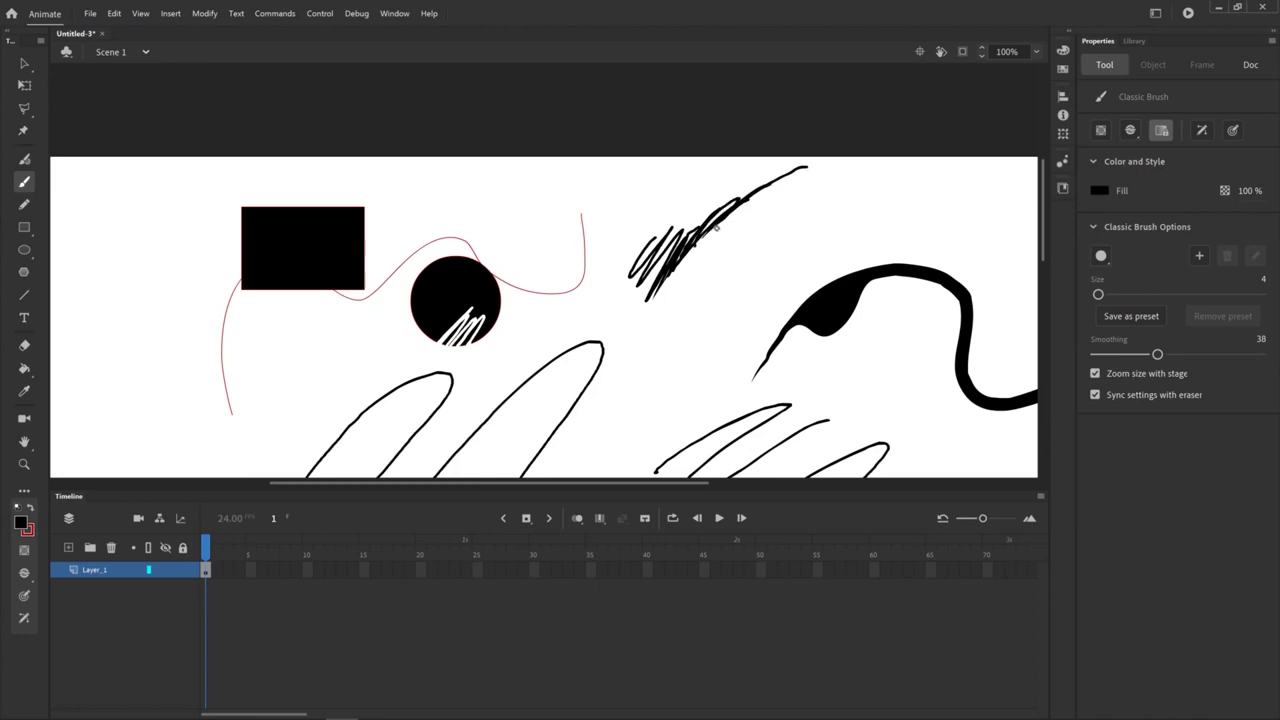
Draw a closed oval outline below the scribble with the Classic Brush and fill it with black using the Paint Bucket
{"action": "key", "text": "z"}
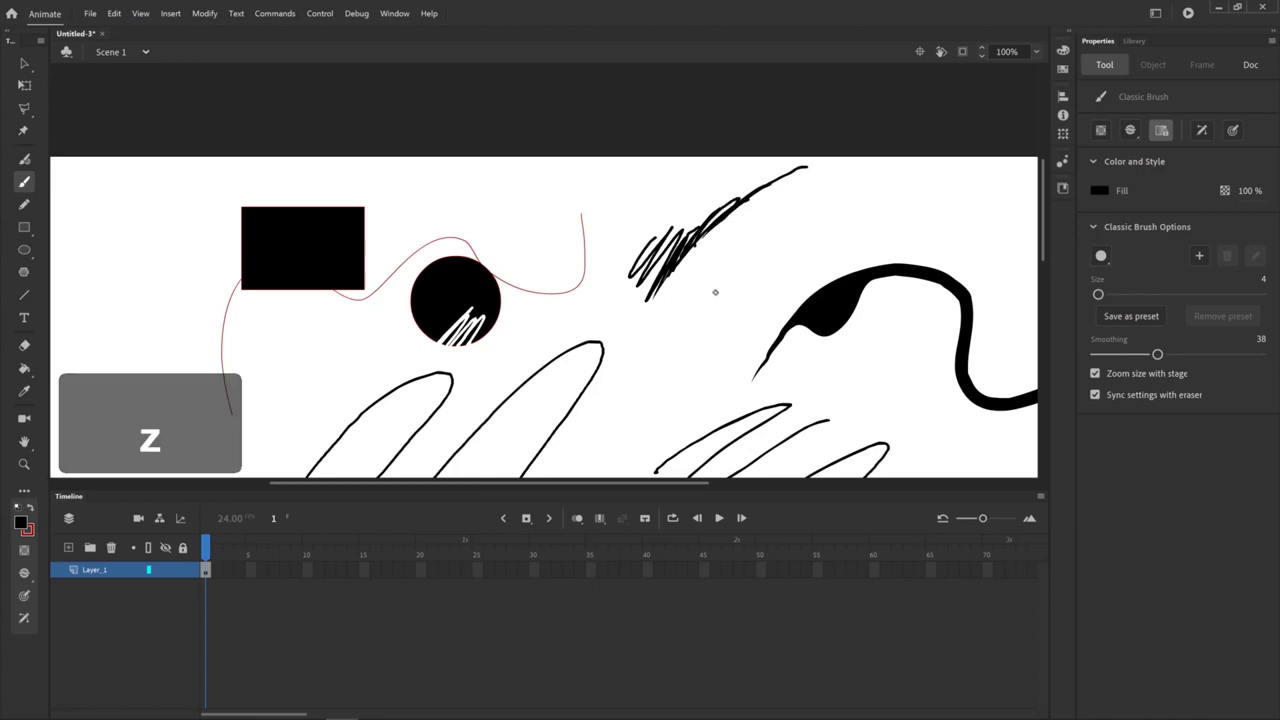
{"action": "mouse_move", "coordinate": [714, 289]}
{"action": "left_mouse_down"}
{"action": "mouse_move", "coordinate": [666, 393]}
{"action": "mouse_move", "coordinate": [730, 334]}
{"action": "mouse_move", "coordinate": [725, 268]}
{"action": "left_mouse_up"}
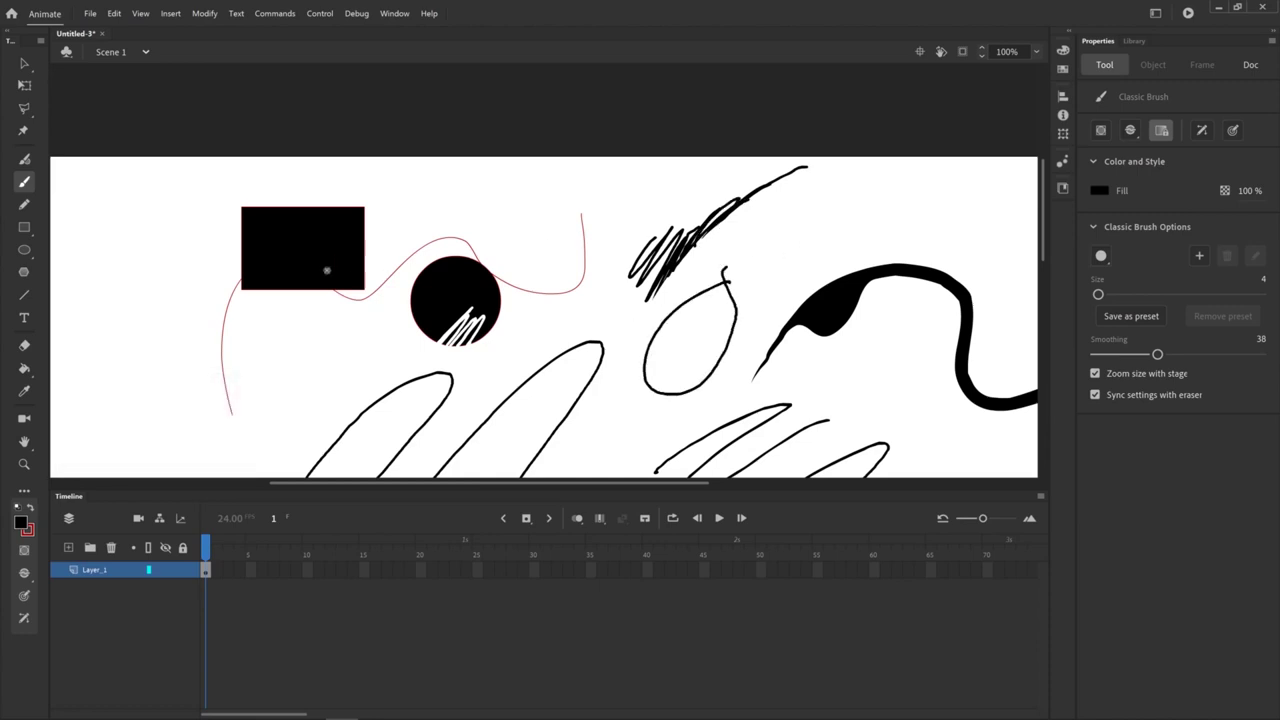
{"action": "left_click", "coordinate": [25, 372]}
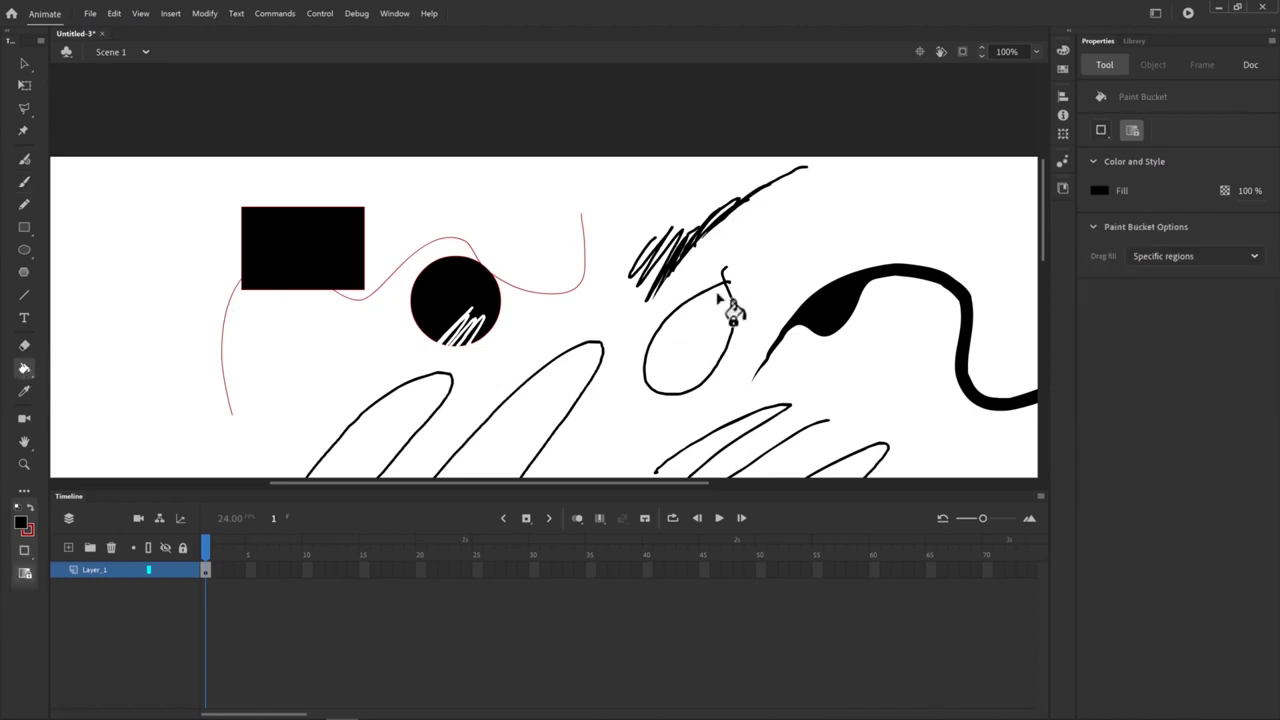
{"action": "left_click", "coordinate": [703, 356]}
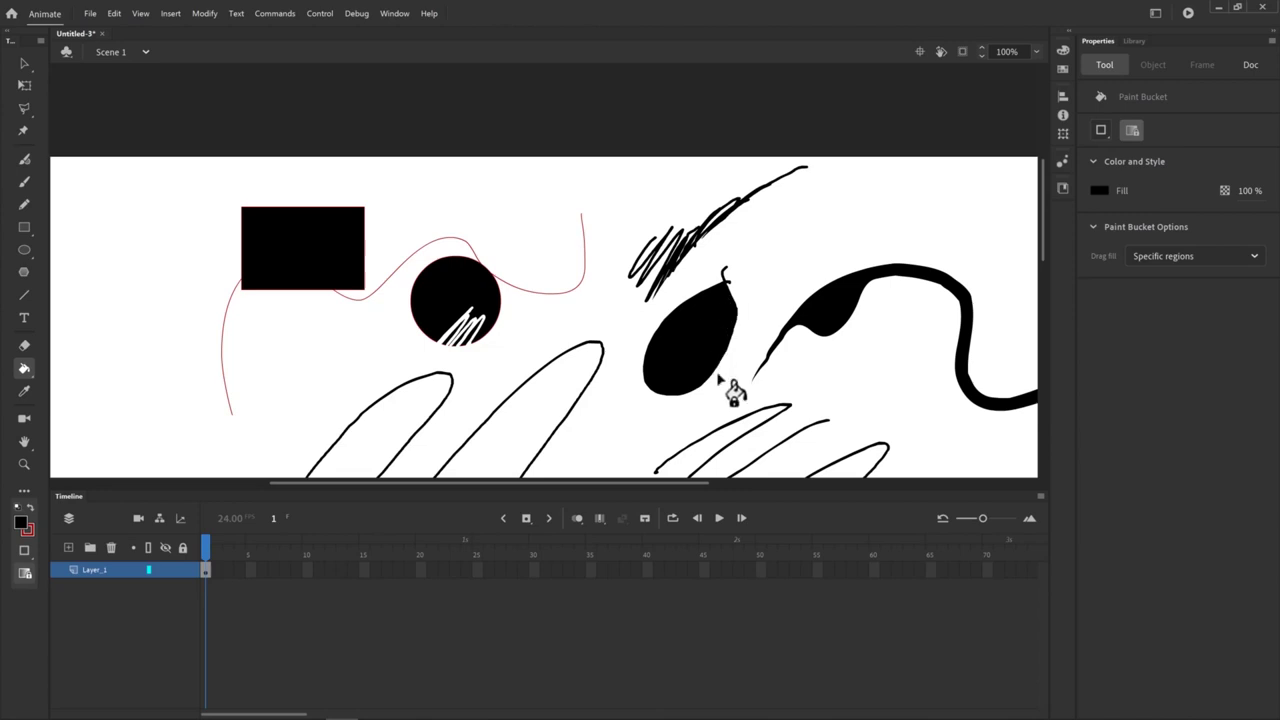
Pan across the stage with the Hand tool to view the zigzags and the thick wavy strokes below the filled shapes
{"action": "key", "text": "space"}
{"action": "left_click_drag", "start_coordinate": [731, 386], "coordinate": [808, 250]}
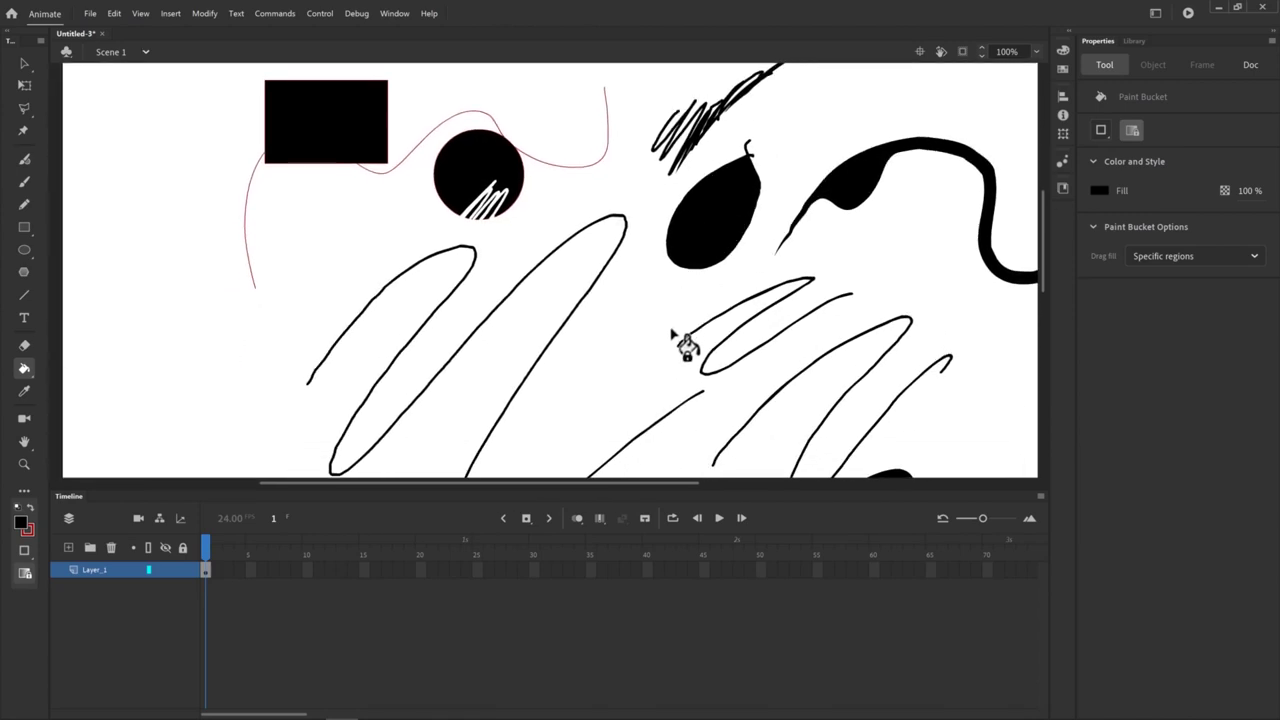
{"action": "left_click", "coordinate": [24, 391]}
{"action": "left_click", "coordinate": [476, 186]}
{"action": "key", "text": "space"}
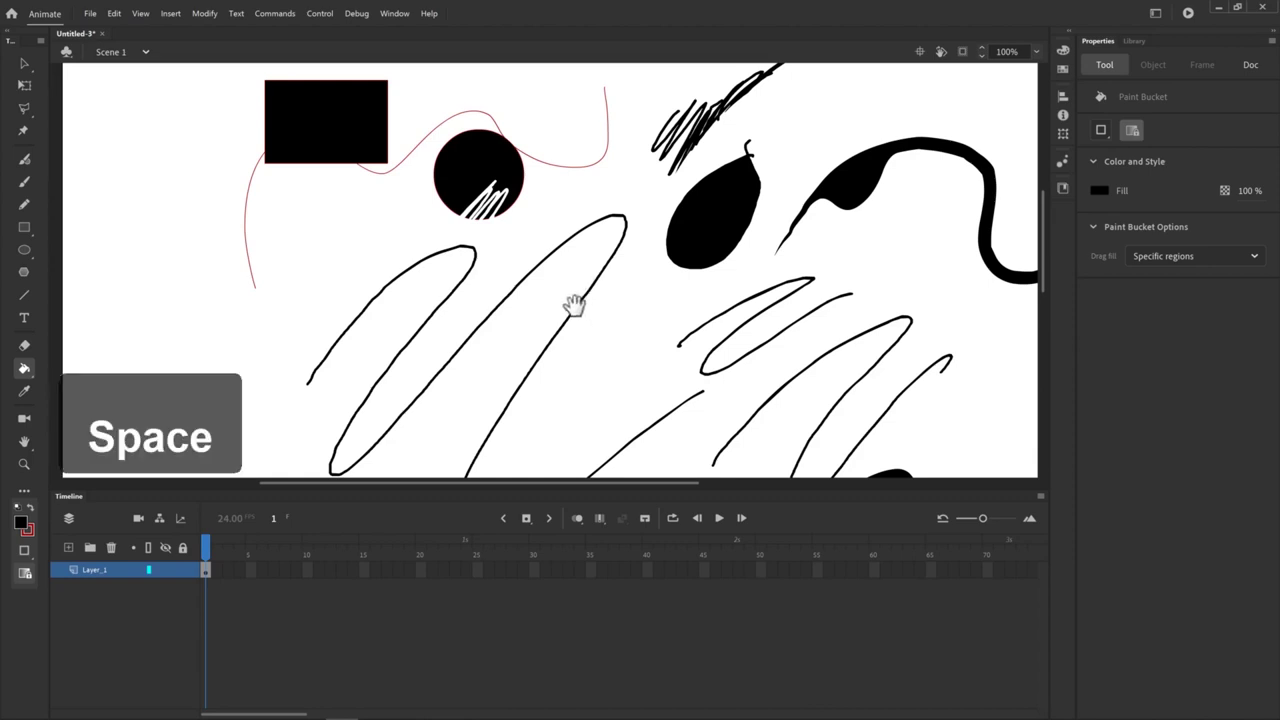
{"action": "mouse_move", "coordinate": [574, 289]}
{"action": "left_mouse_down"}
{"action": "mouse_move", "coordinate": [591, 314]}
{"action": "mouse_move", "coordinate": [420, 220]}
{"action": "mouse_move", "coordinate": [431, 231]}
{"action": "mouse_move", "coordinate": [649, 217]}
{"action": "mouse_move", "coordinate": [600, 294]}
{"action": "left_mouse_up"}
Examine the zigzag strokes up close with the Zoom tool and zoom back out to see most of the stage
{"action": "left_click", "coordinate": [24, 464]}
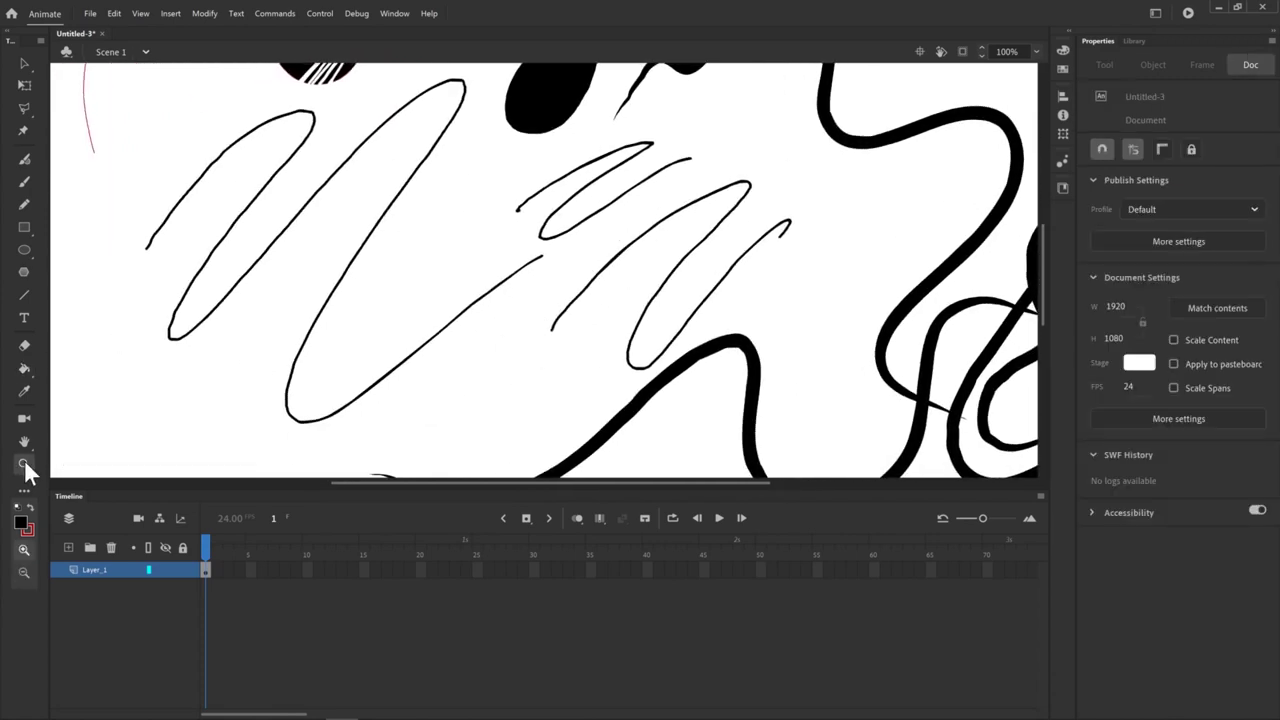
{"action": "left_click_drag", "start_coordinate": [286, 188], "coordinate": [640, 428]}
{"action": "left_click_drag", "start_coordinate": [486, 246], "coordinate": [659, 365]}
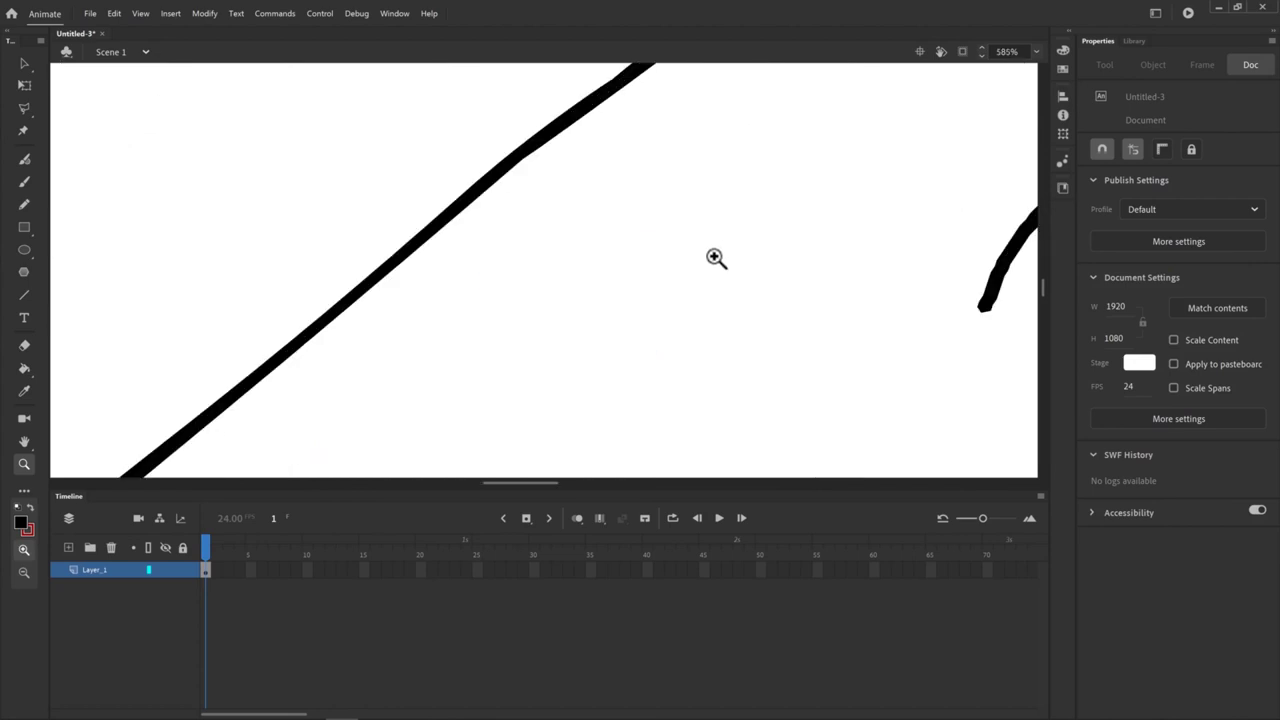
{"action": "key", "text": "ctrl+space"}
{"action": "key", "text": "ctrl+minus"}
{"action": "key", "text": "ctrl+minus"}
{"action": "key", "text": "ctrl+equal"}
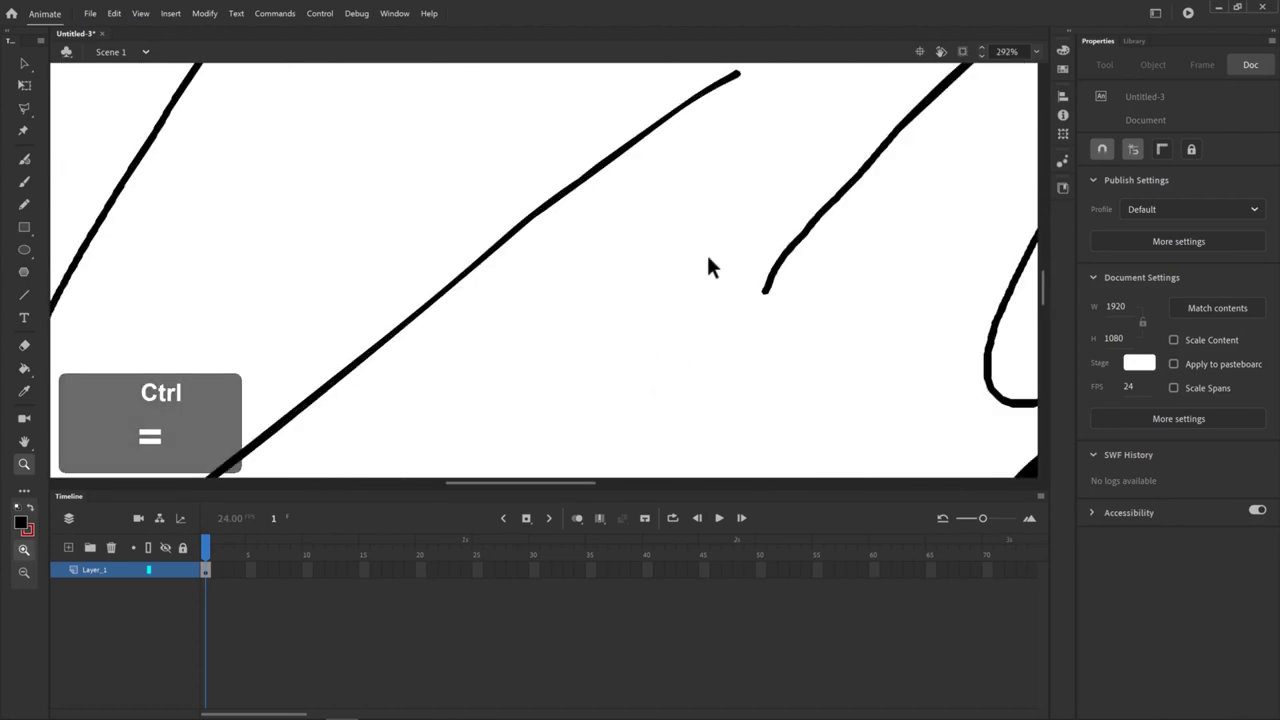
{"action": "key", "text": "ctrl+minus"}
{"action": "key", "text": "ctrl+minus"}
{"action": "key", "text": "ctrl+minus"}
{"action": "key", "text": "ctrl+equal"}
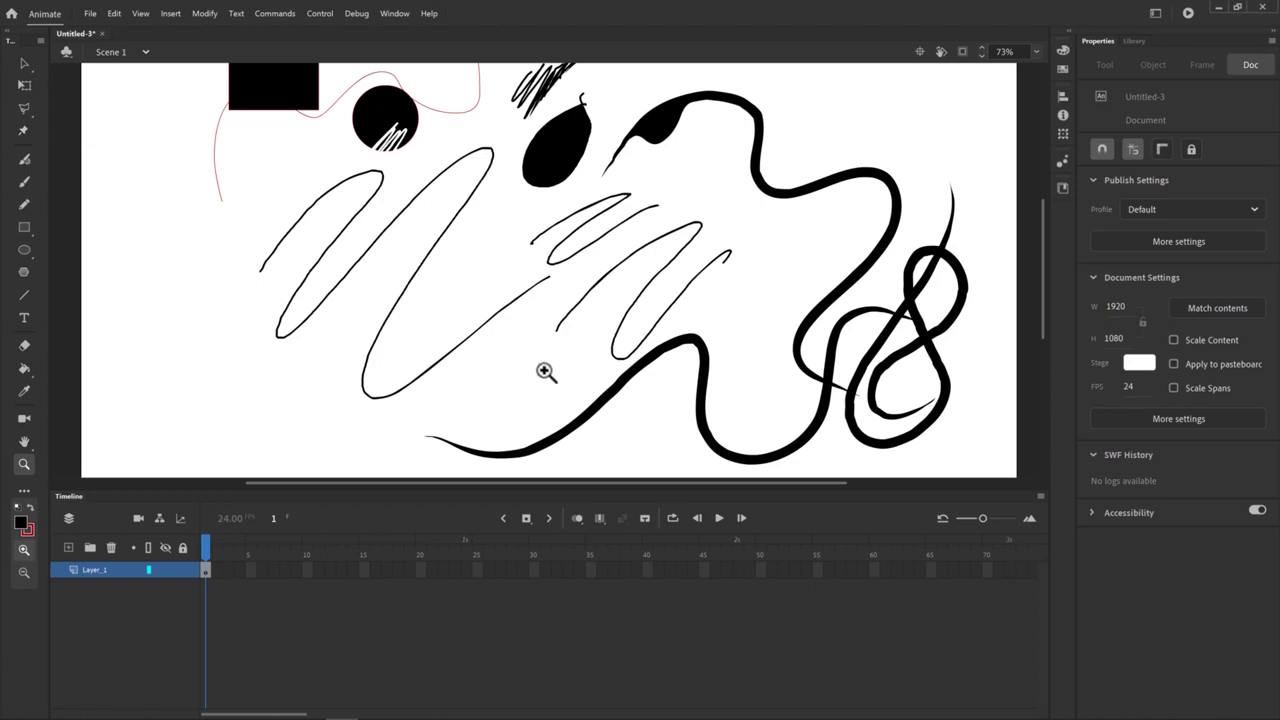
Lasso the lower thin zigzag with the crest of the thick wavy stroke and shift the selection slightly up and to the right
{"action": "key", "text": "l"}
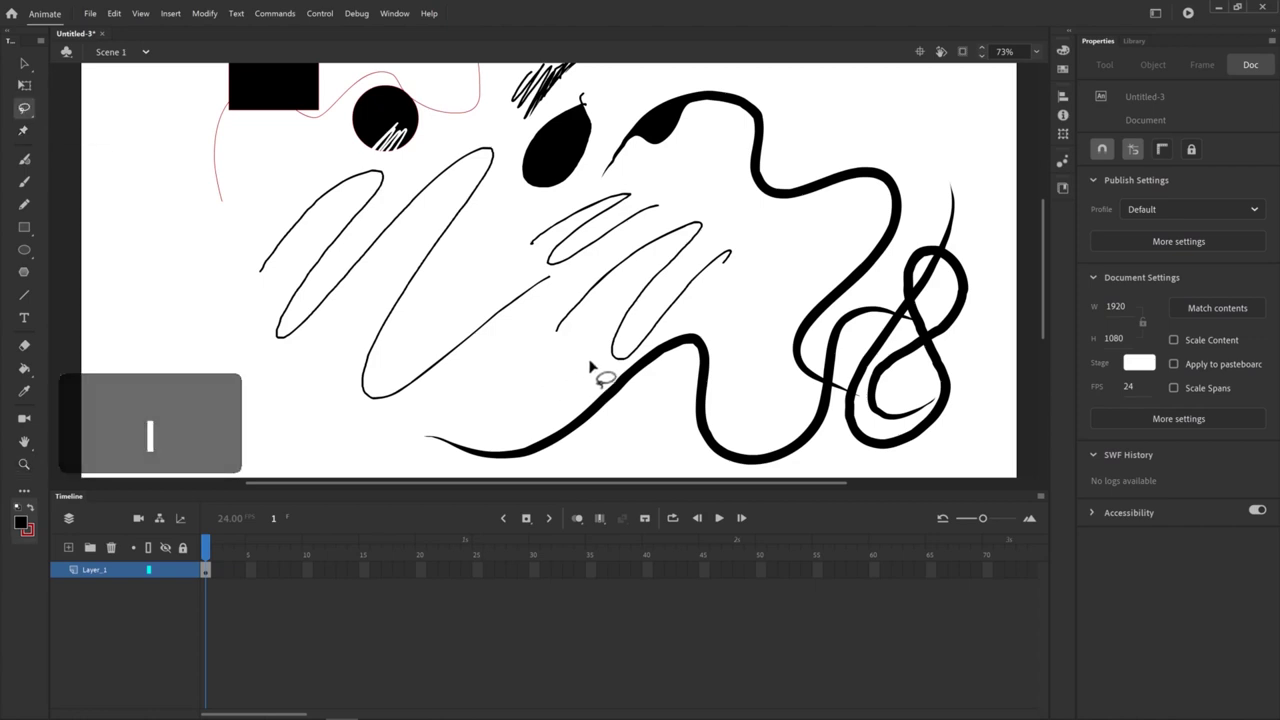
{"action": "mouse_move", "coordinate": [722, 205]}
{"action": "left_mouse_down"}
{"action": "mouse_move", "coordinate": [564, 291]}
{"action": "mouse_move", "coordinate": [553, 343]}
{"action": "mouse_move", "coordinate": [636, 400]}
{"action": "mouse_move", "coordinate": [721, 350]}
{"action": "mouse_move", "coordinate": [772, 245]}
{"action": "mouse_move", "coordinate": [740, 208]}
{"action": "left_mouse_up"}
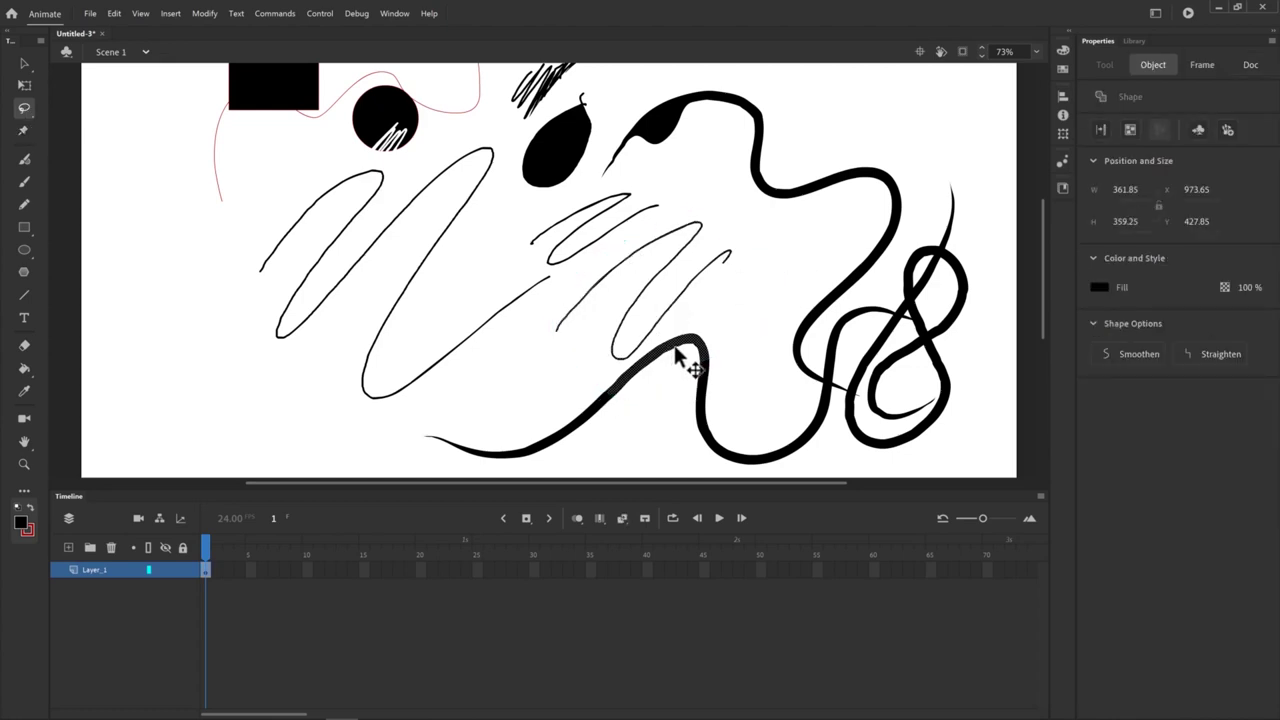
{"action": "mouse_move", "coordinate": [686, 363]}
{"action": "left_mouse_down"}
{"action": "mouse_move", "coordinate": [737, 323]}
{"action": "mouse_move", "coordinate": [737, 343]}
{"action": "mouse_move", "coordinate": [738, 322]}
{"action": "mouse_move", "coordinate": [701, 367]}
{"action": "left_mouse_up"}
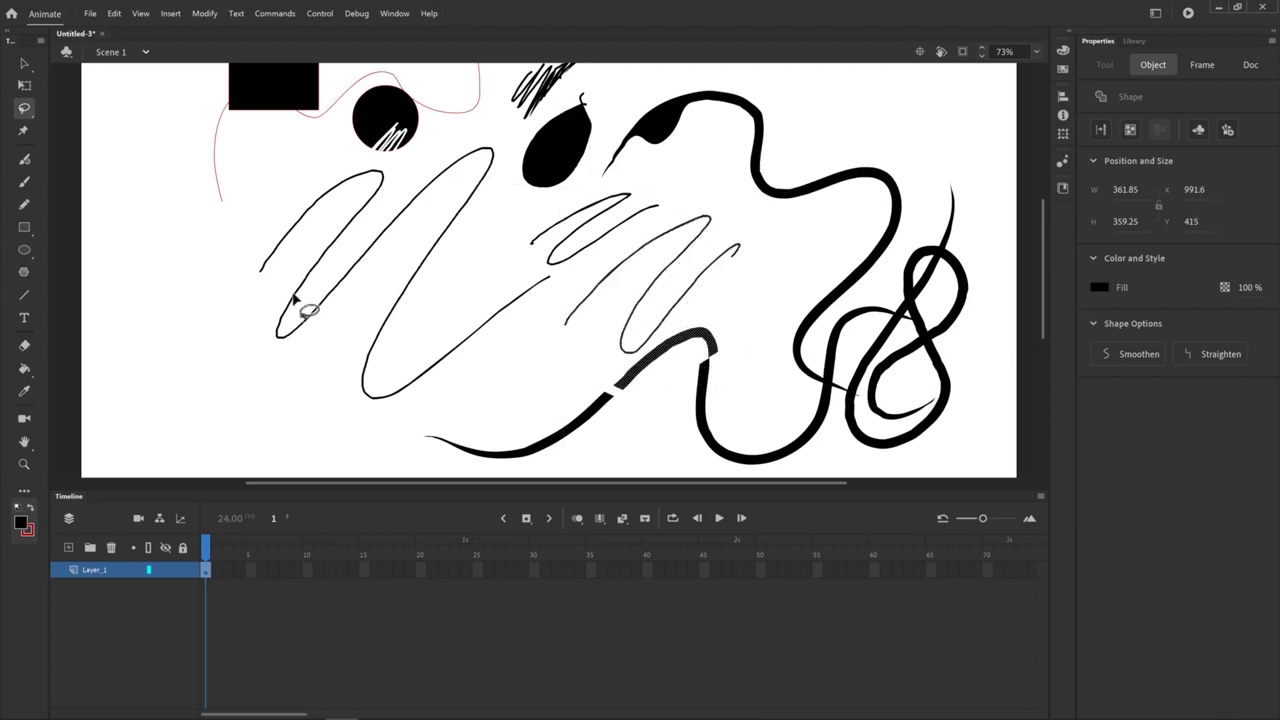
Rotate the lassoed strokes slightly clockwise with Free Transform and rescale them to about 497 by 314 px
{"action": "key", "text": "q"}
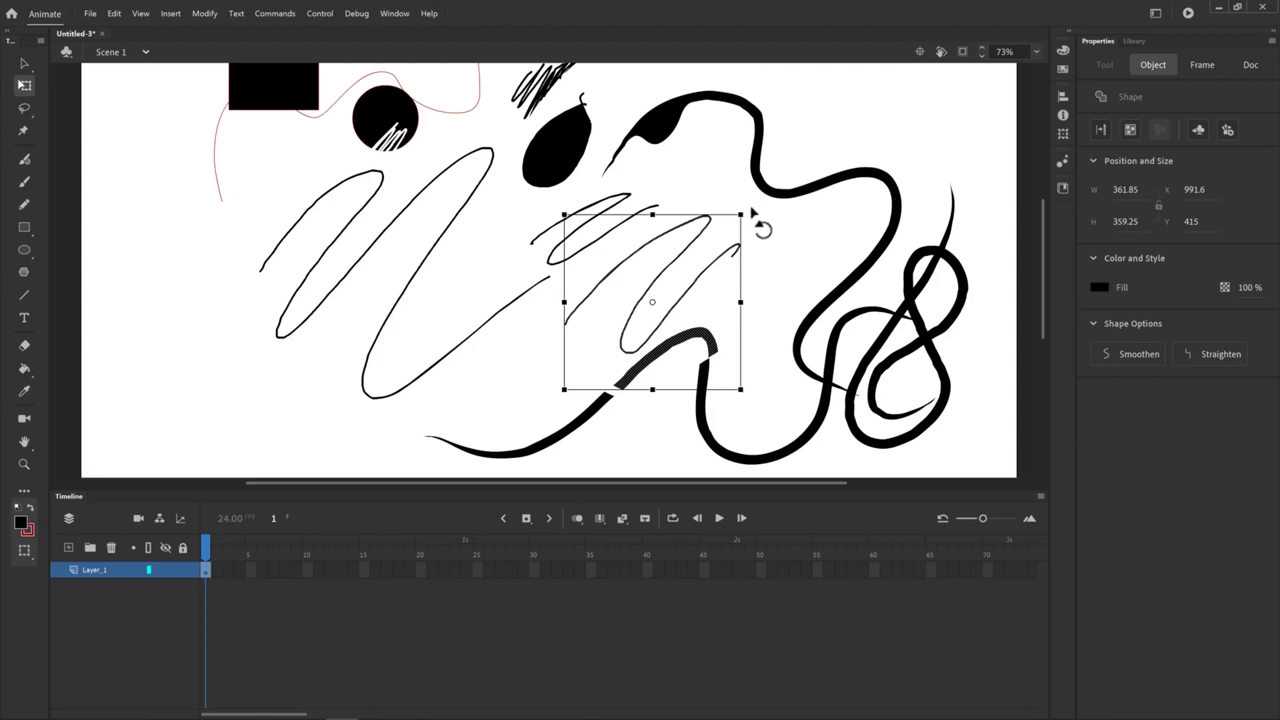
{"action": "mouse_move", "coordinate": [762, 224]}
{"action": "left_mouse_down"}
{"action": "mouse_move", "coordinate": [794, 251]}
{"action": "mouse_move", "coordinate": [779, 274]}
{"action": "left_mouse_up"}
{"action": "mouse_move", "coordinate": [678, 360]}
{"action": "left_mouse_down"}
{"action": "mouse_move", "coordinate": [629, 409]}
{"action": "mouse_move", "coordinate": [650, 395]}
{"action": "left_mouse_up"}
{"action": "left_click_drag", "start_coordinate": [712, 358], "coordinate": [785, 370]}
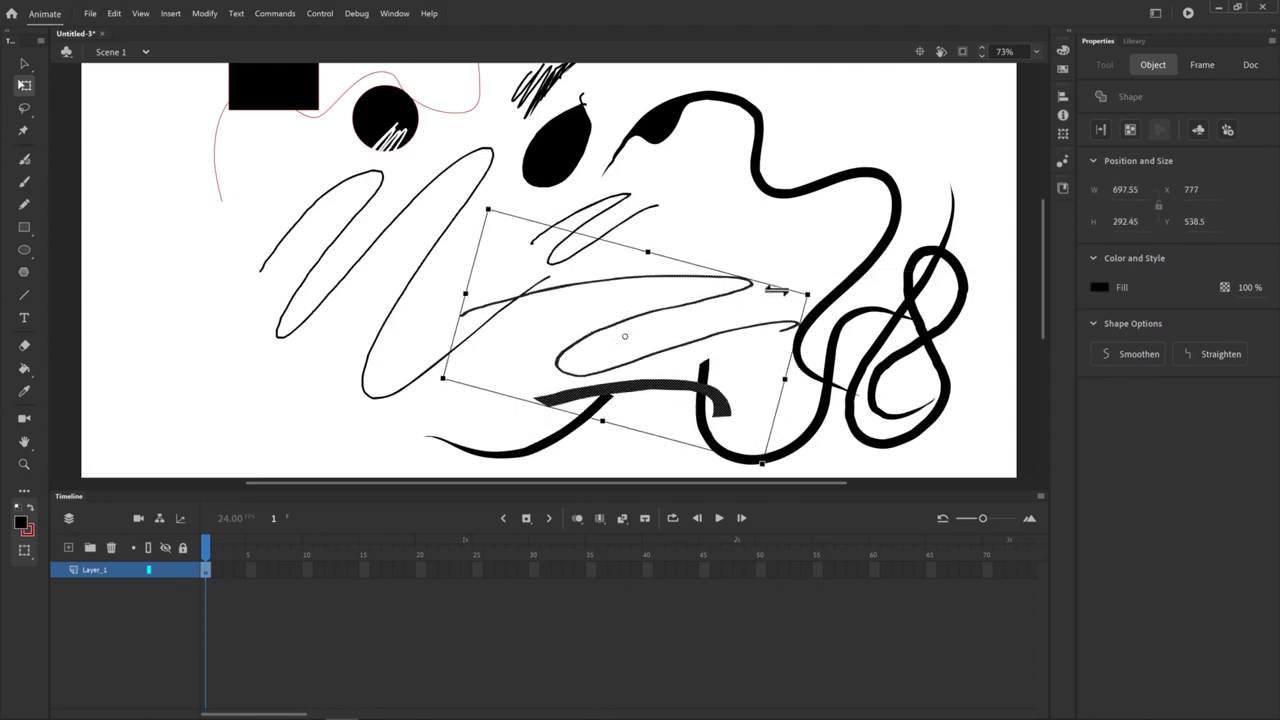
{"action": "key", "text": "q"}
{"action": "mouse_move", "coordinate": [806, 295]}
{"action": "left_mouse_down"}
{"action": "mouse_move", "coordinate": [823, 203]}
{"action": "mouse_move", "coordinate": [885, 128]}
{"action": "mouse_move", "coordinate": [774, 168]}
{"action": "mouse_move", "coordinate": [748, 287]}
{"action": "mouse_move", "coordinate": [777, 251]}
{"action": "mouse_move", "coordinate": [690, 297]}
{"action": "left_mouse_up"}
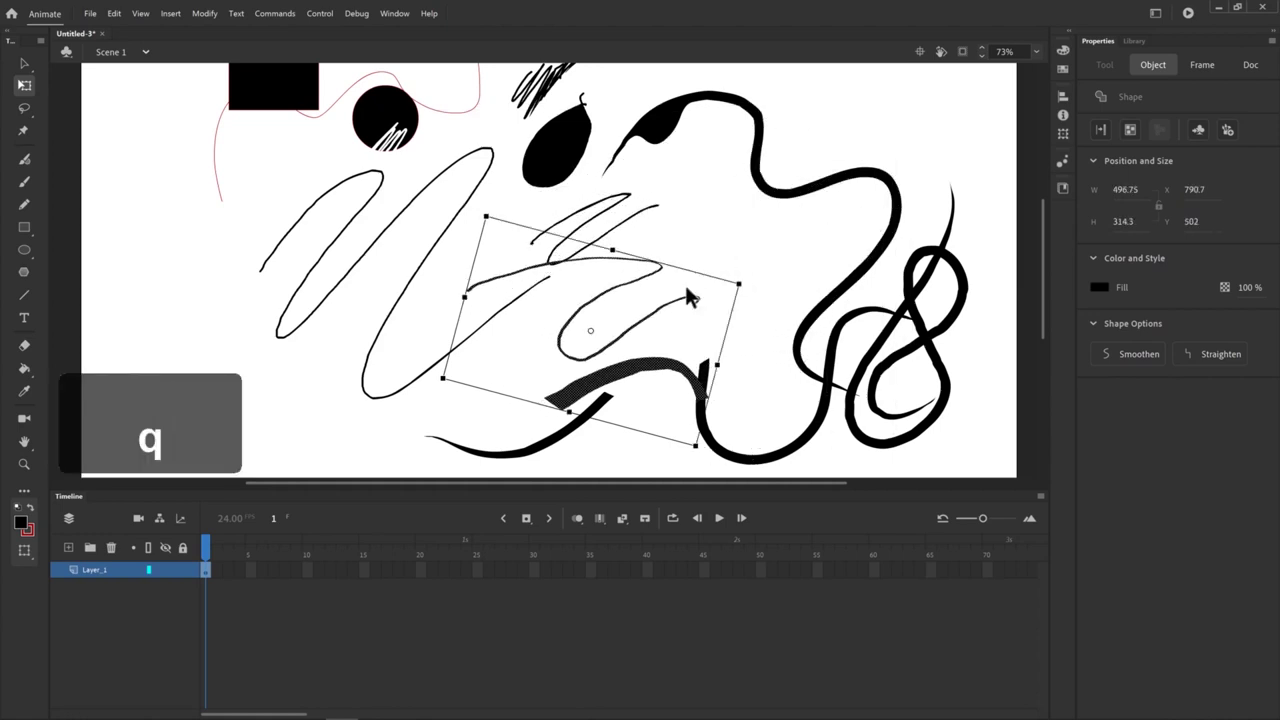
Try a Free Transform skew on the two connected thin zigzags in the middle of the stage
{"action": "left_click", "coordinate": [651, 210]}
{"action": "mouse_move", "coordinate": [663, 193]}
{"action": "left_mouse_down"}
{"action": "mouse_move", "coordinate": [788, 192]}
{"action": "mouse_move", "coordinate": [623, 206]}
{"action": "mouse_move", "coordinate": [686, 206]}
{"action": "left_mouse_up"}
{"action": "key", "text": "ctrl+z"}
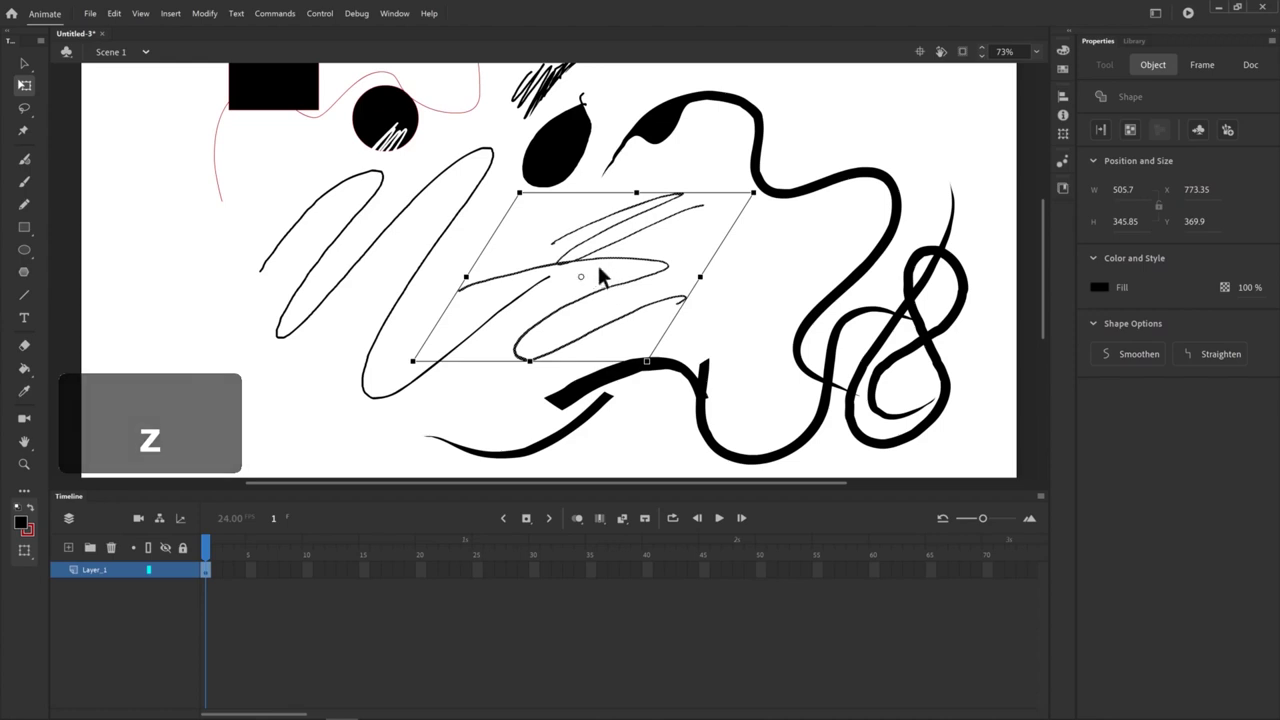
Move the transformation point of the two thin zigzags toward their lower right and enlarge them sideways
{"action": "left_click_drag", "start_coordinate": [633, 283], "coordinate": [630, 324]}
{"action": "mouse_move", "coordinate": [776, 210]}
{"action": "left_mouse_down"}
{"action": "mouse_move", "coordinate": [800, 258]}
{"action": "mouse_move", "coordinate": [740, 425]}
{"action": "mouse_move", "coordinate": [780, 180]}
{"action": "left_mouse_up"}
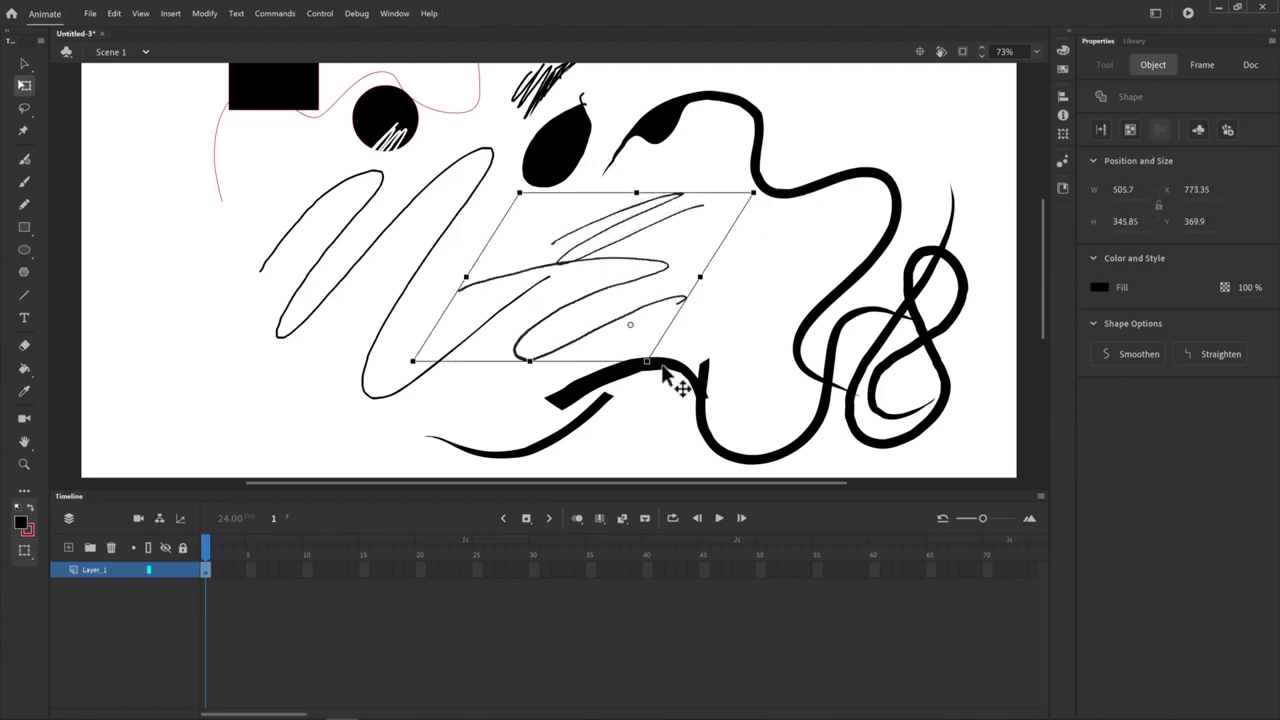
{"action": "mouse_move", "coordinate": [652, 364]}
{"action": "left_mouse_down"}
{"action": "mouse_move", "coordinate": [668, 397]}
{"action": "mouse_move", "coordinate": [650, 345]}
{"action": "mouse_move", "coordinate": [660, 391]}
{"action": "left_mouse_up"}
Select all the artwork on frame 1 of Layer_1 and delete it to clear the stage
{"action": "key", "text": "v"}
{"action": "left_click", "coordinate": [998, 62]}
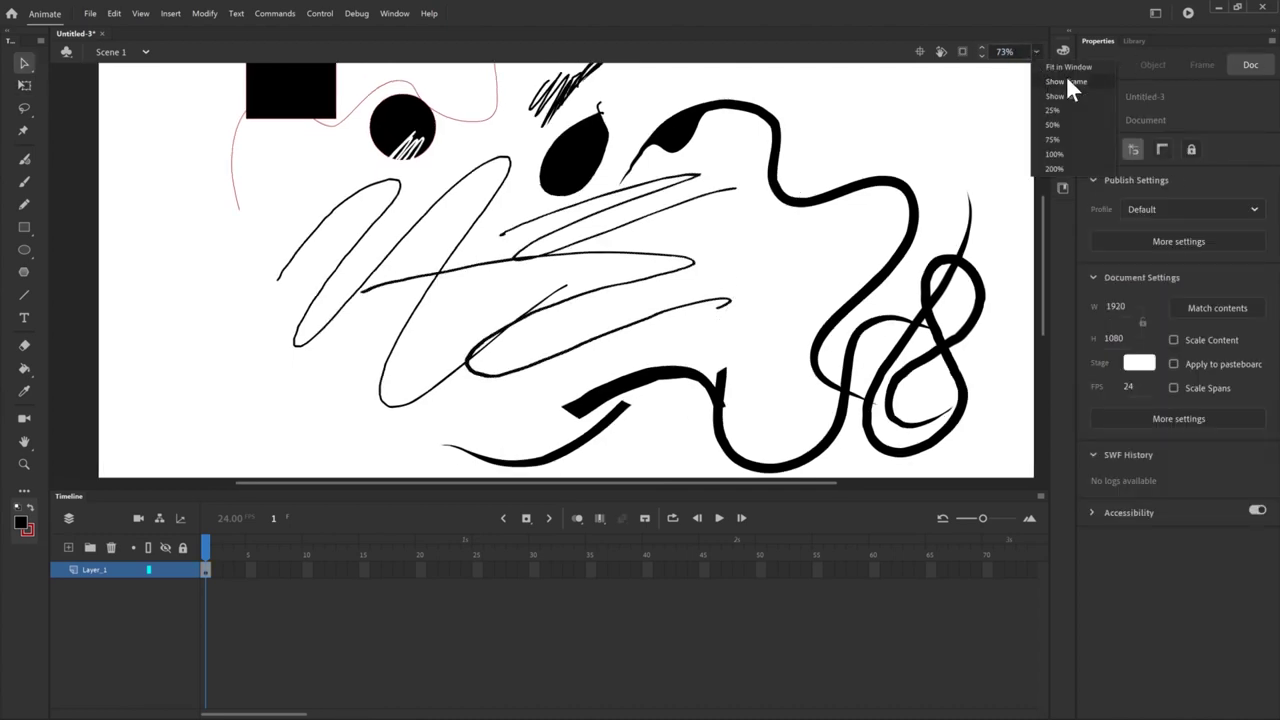
{"action": "key", "text": "ctrl+2"}
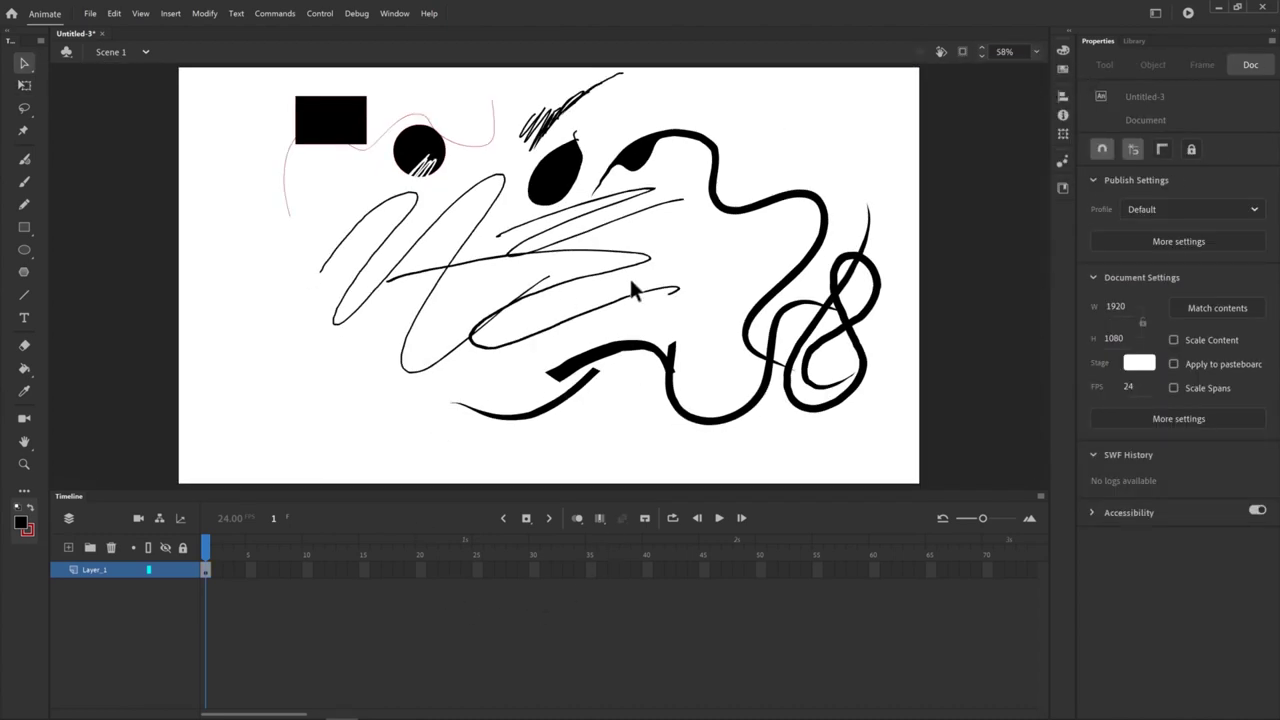
{"action": "left_click", "coordinate": [205, 570]}
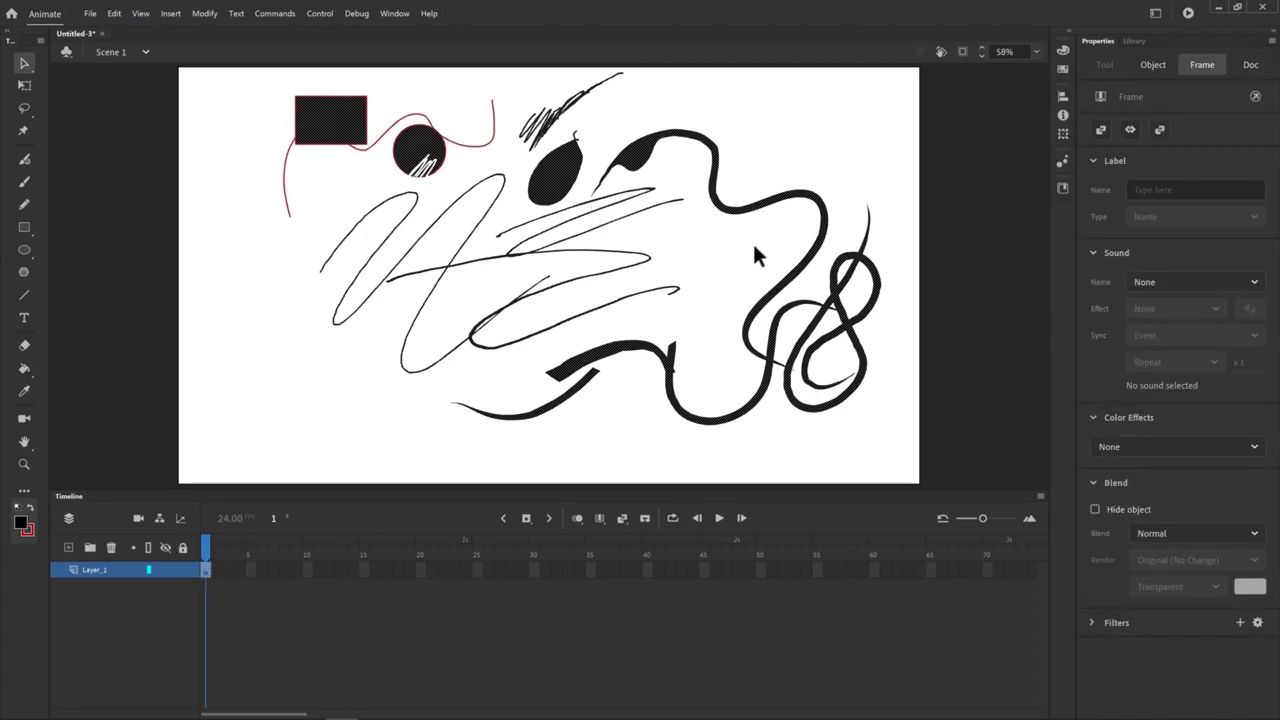
{"action": "key", "text": "Delete"}
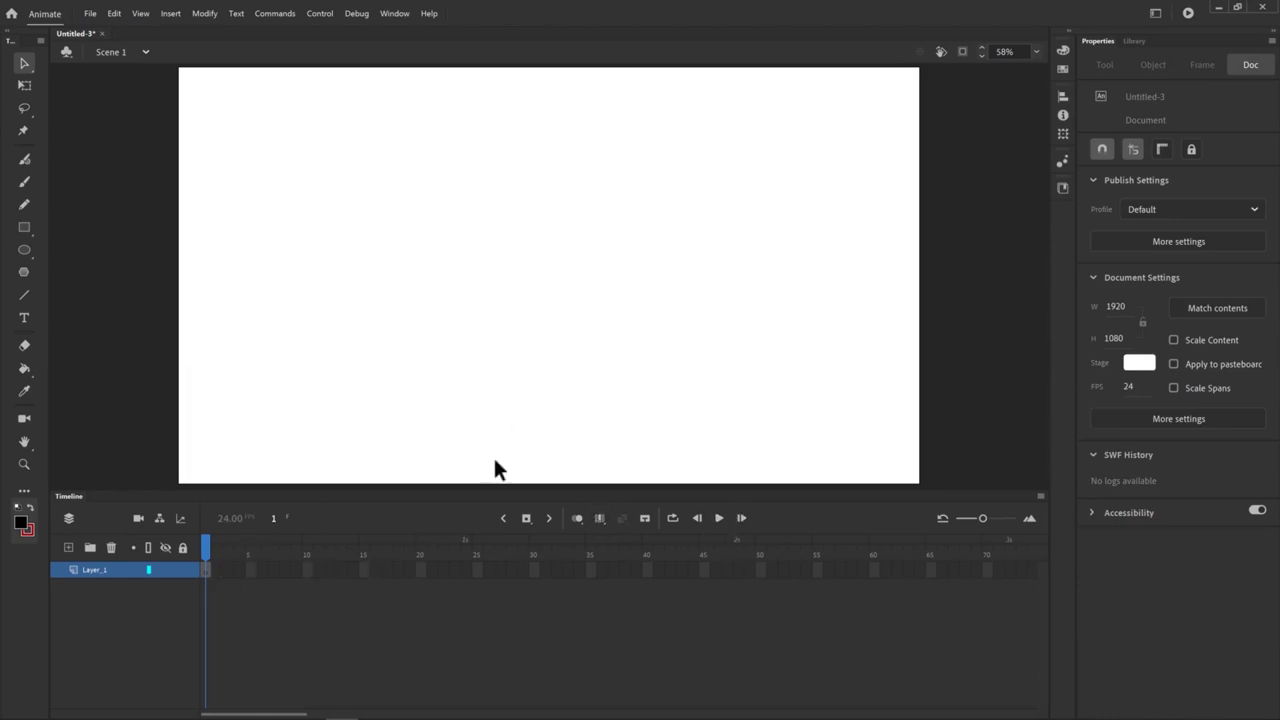
Draw a circle outline about 219 by 213 px in the upper-left part of the stage with the Classic Brush at size 4
{"action": "left_click", "coordinate": [27, 182]}
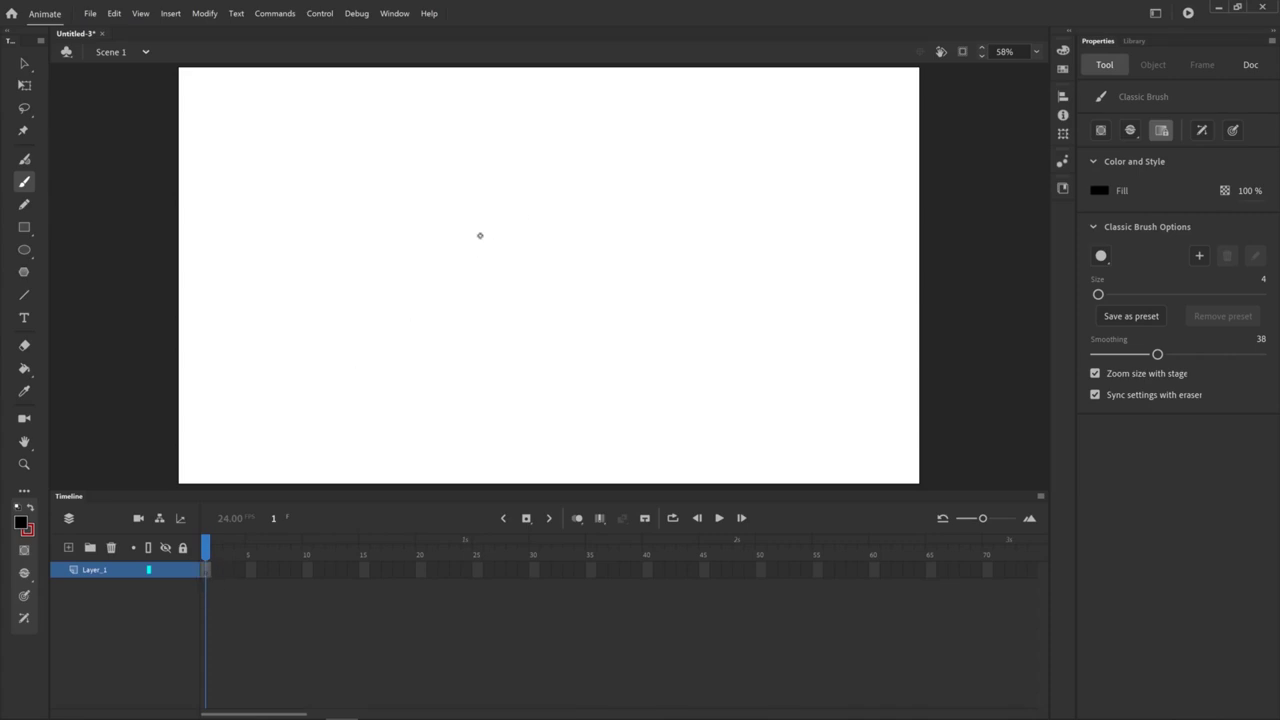
{"action": "mouse_move", "coordinate": [416, 204]}
{"action": "left_mouse_down"}
{"action": "mouse_move", "coordinate": [372, 255]}
{"action": "mouse_move", "coordinate": [454, 239]}
{"action": "mouse_move", "coordinate": [440, 207]}
{"action": "mouse_move", "coordinate": [410, 202]}
{"action": "left_mouse_up"}
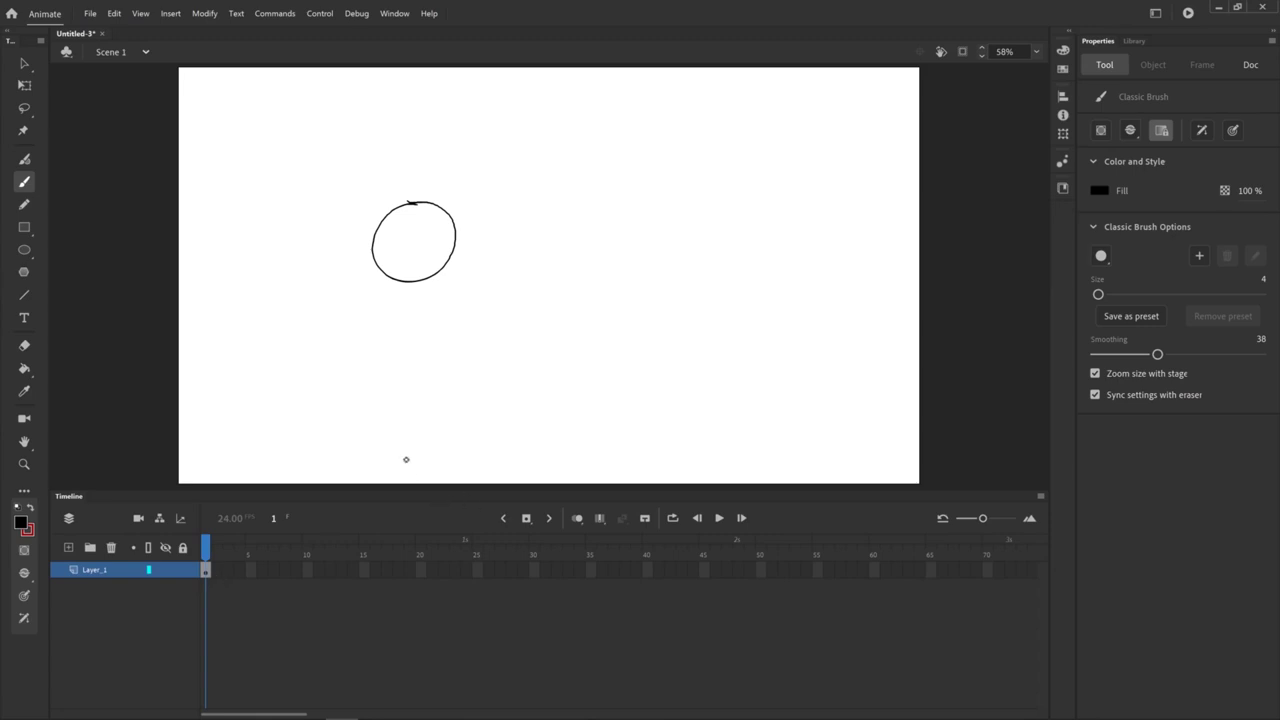
Insert frames on Layer_1 to extend the circle's exposure to frame 10
{"action": "left_click", "coordinate": [240, 573]}
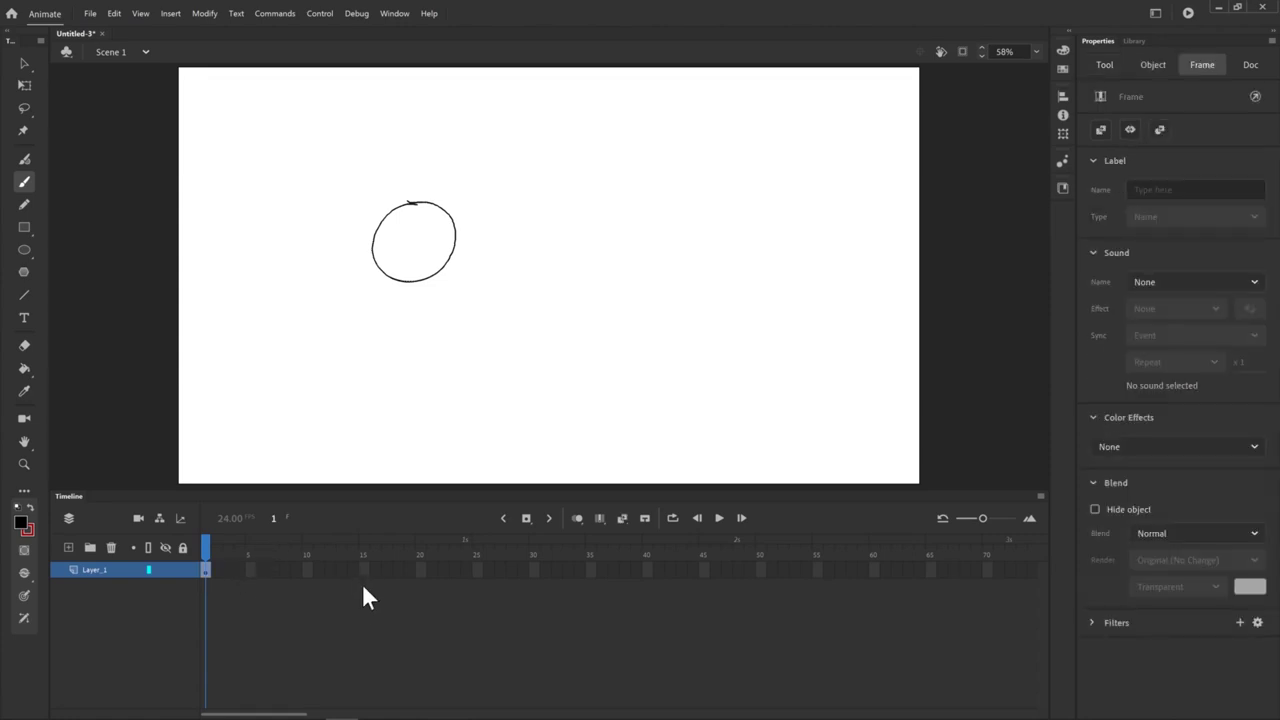
{"action": "key", "text": "F5"}
{"action": "key", "text": "z"}
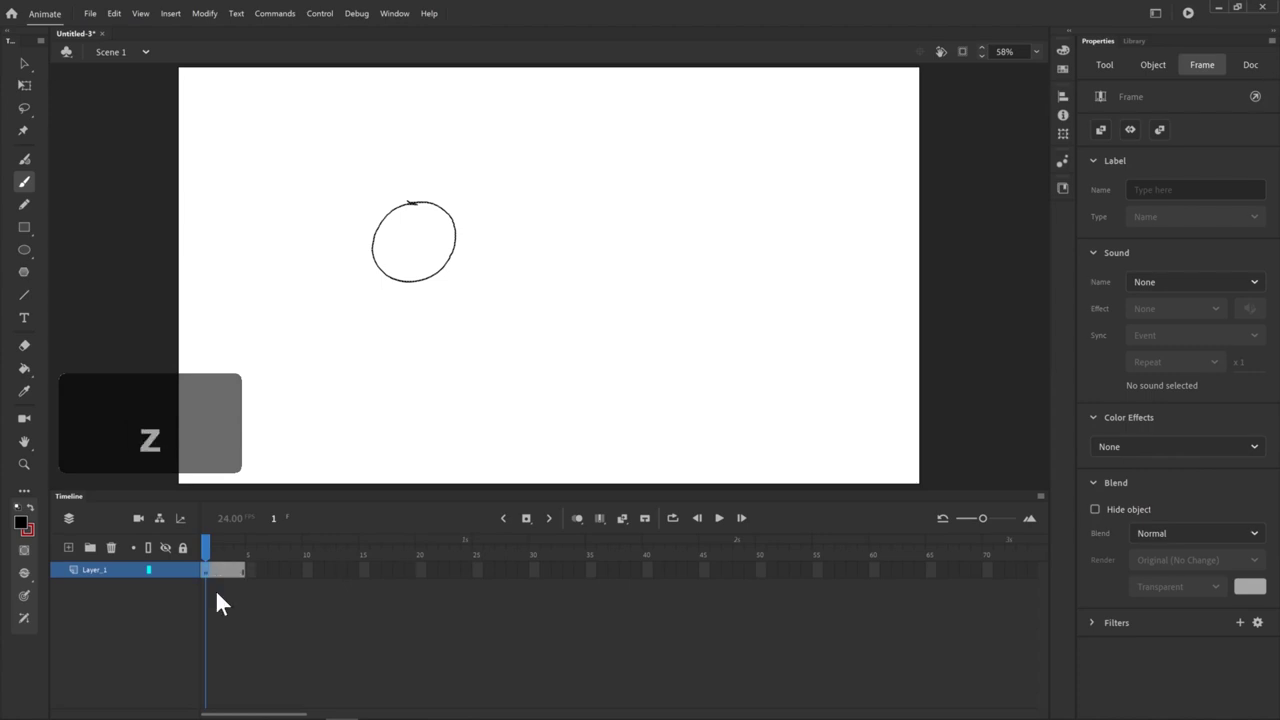
{"action": "key", "text": "F5"}
{"action": "key", "text": "F5"}
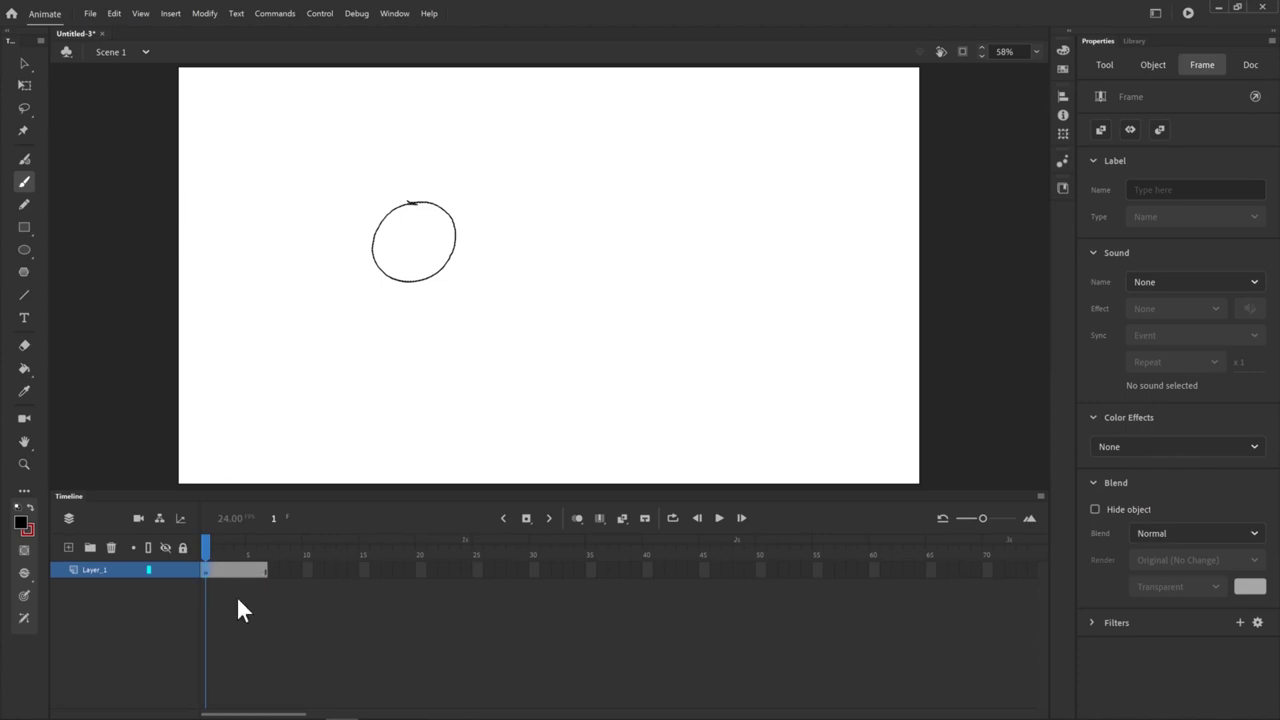
{"action": "left_click", "coordinate": [226, 572]}
{"action": "left_click", "coordinate": [240, 572]}
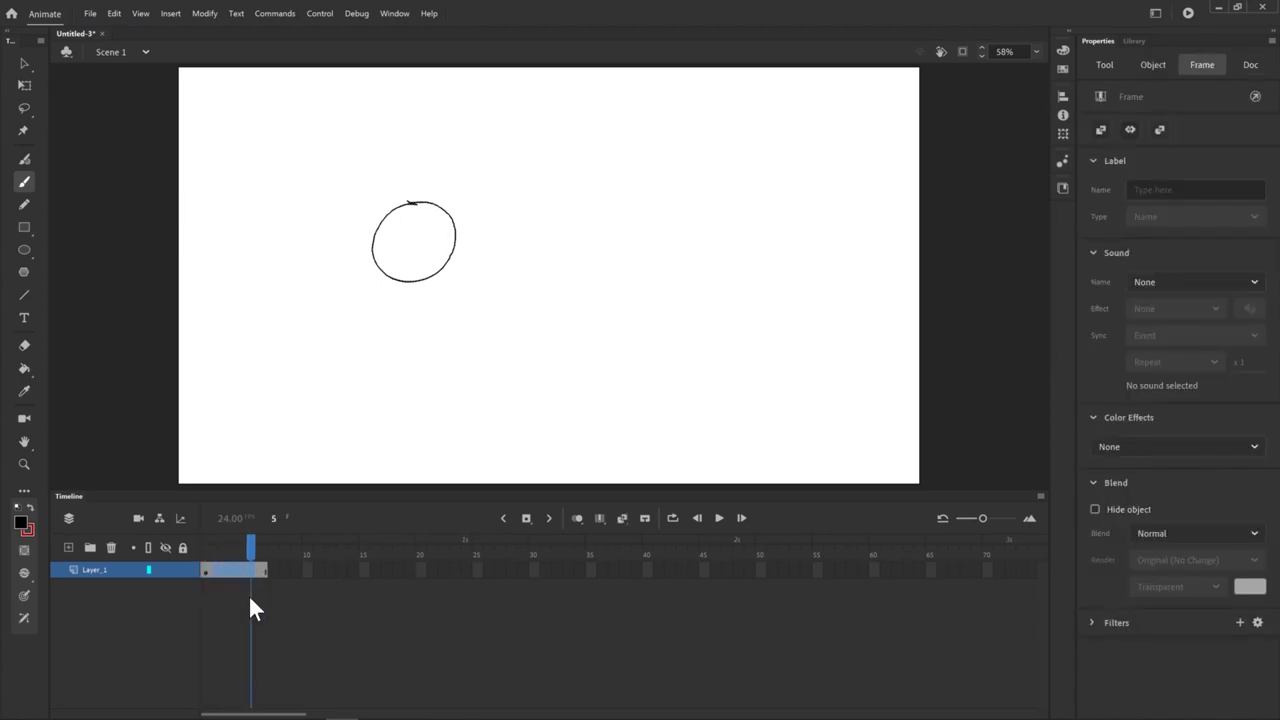
{"action": "key", "text": "F5"}
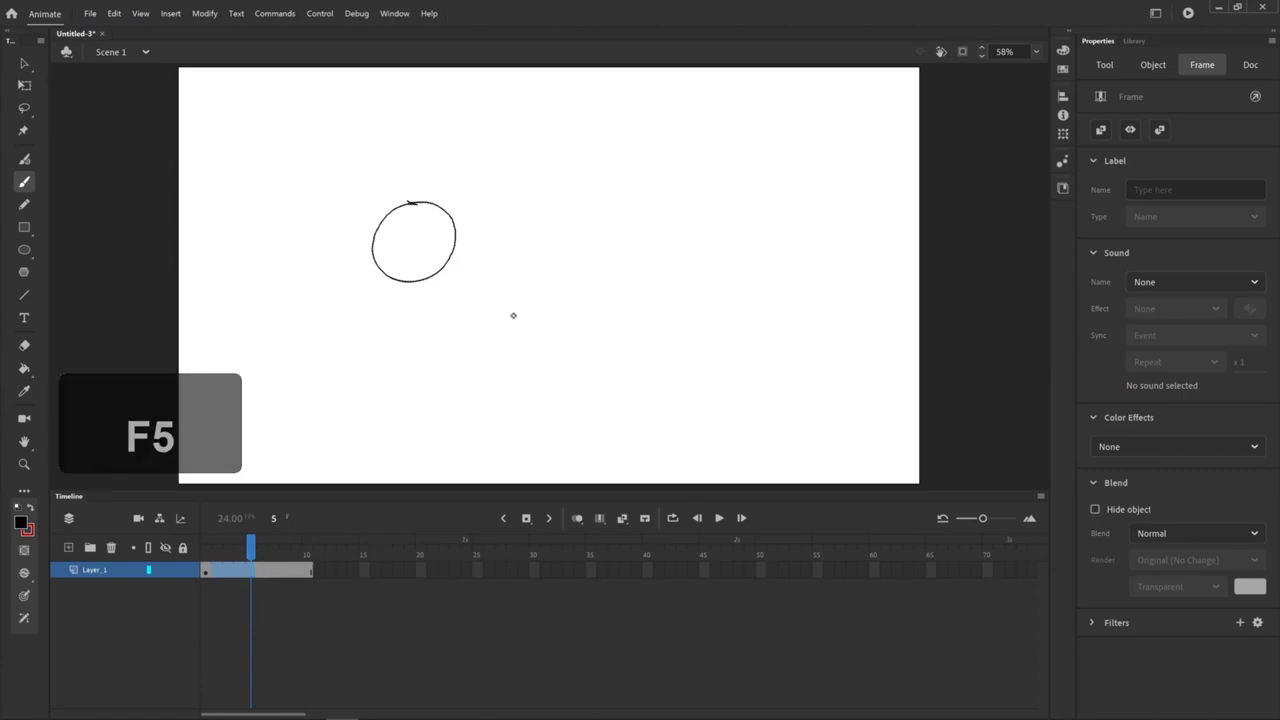
Remove frames from the middle of the Layer_1 span so that it ends at frame 4
{"action": "key", "text": "."}
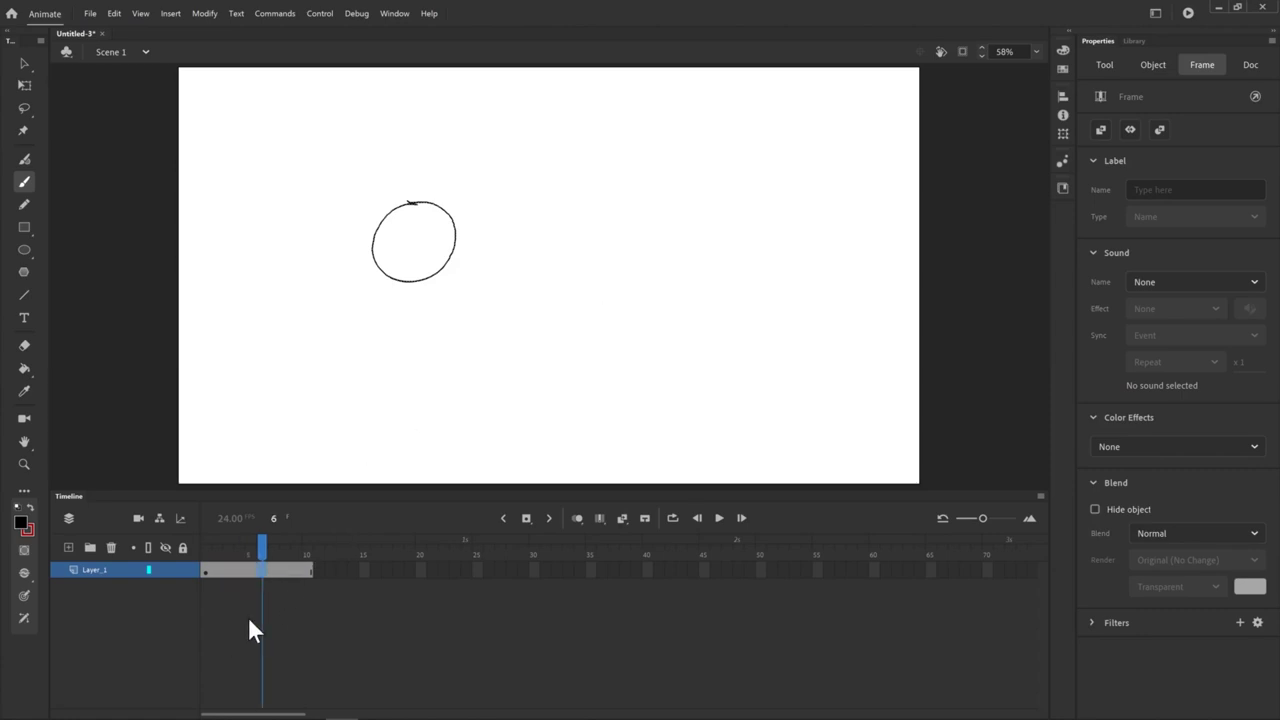
{"action": "key", "text": "shift+F5"}
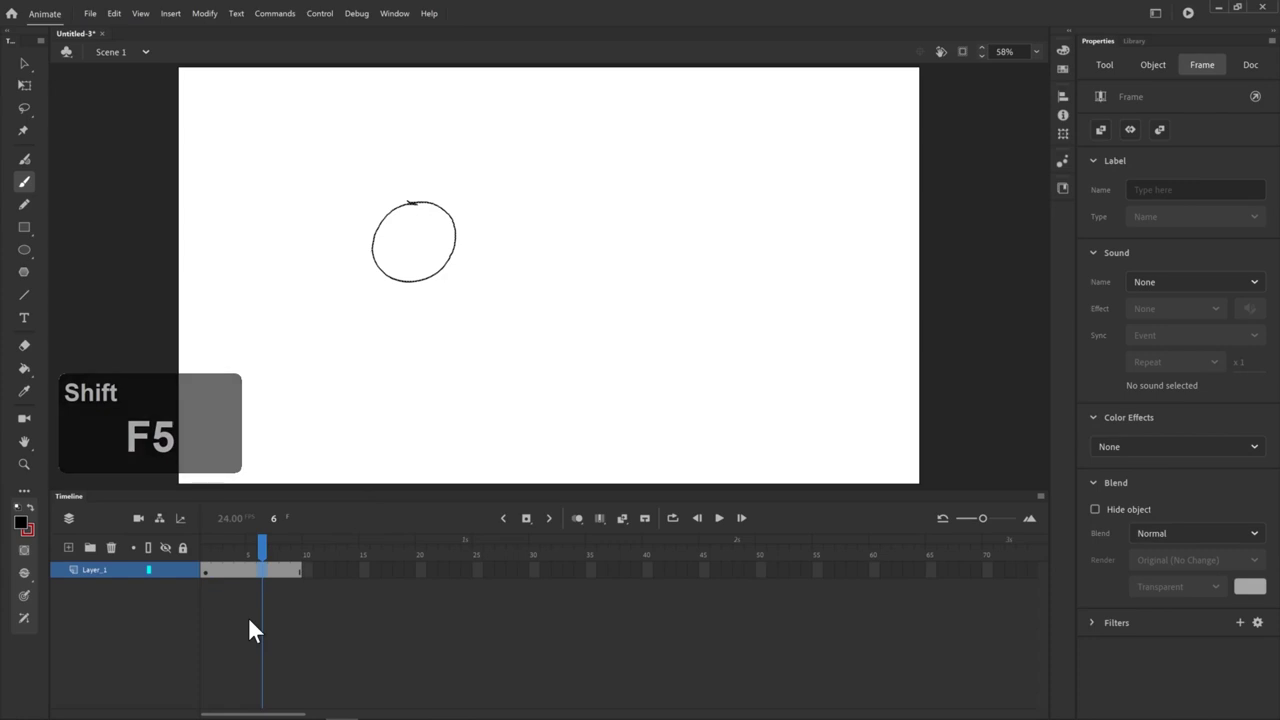
{"action": "left_click_drag", "start_coordinate": [232, 570], "coordinate": [273, 570]}
{"action": "key", "text": "shift+F5"}
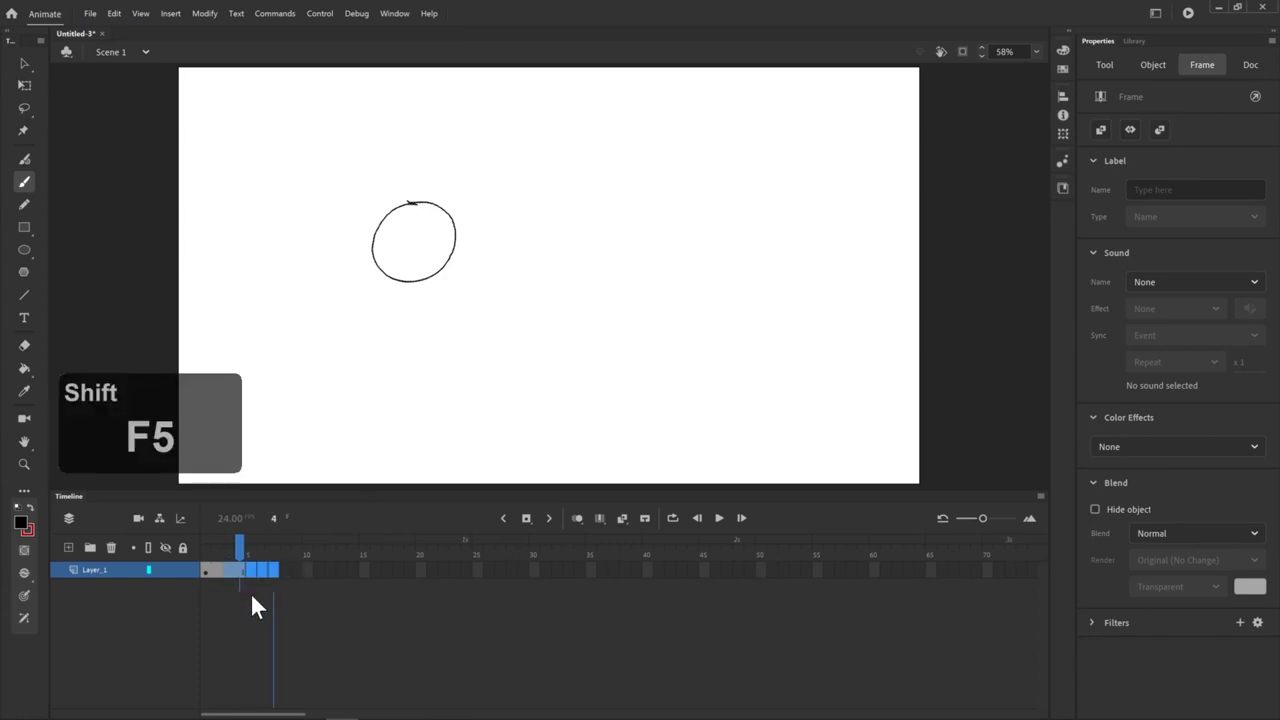
{"action": "left_click", "coordinate": [299, 583]}
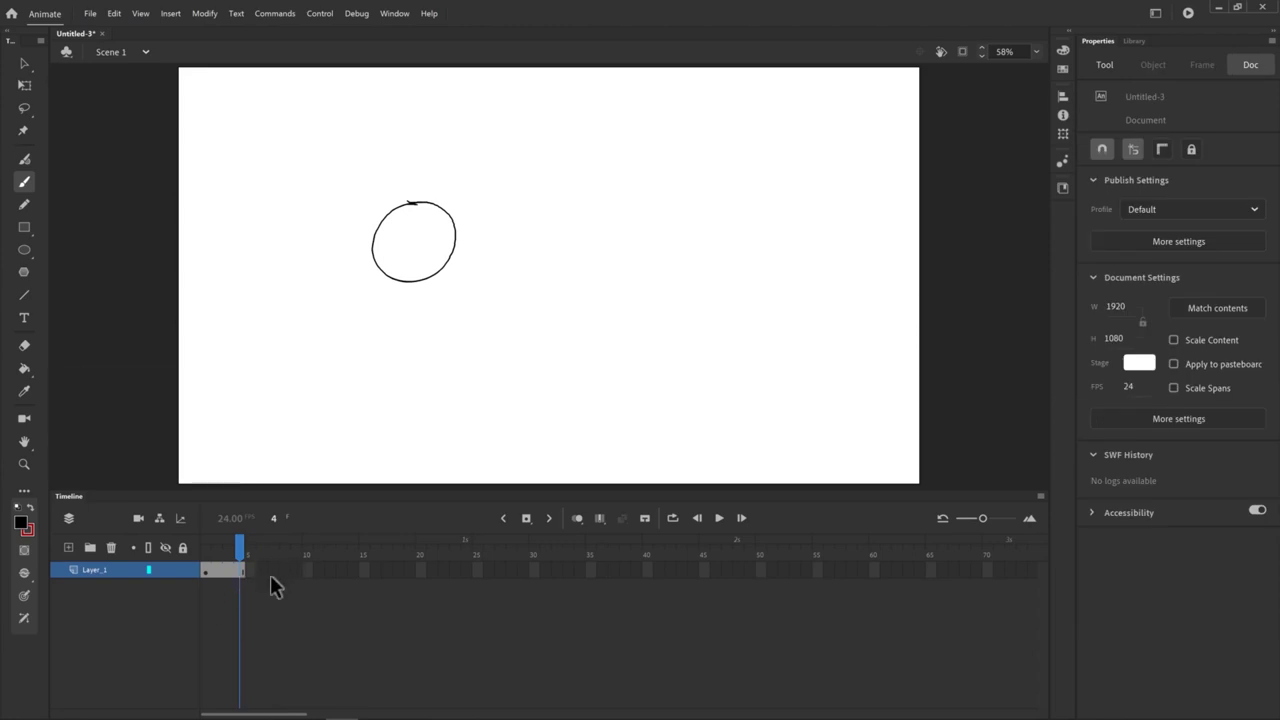
Insert frames from frame 3 on Layer_1 to lengthen the span to frame 12
{"action": "left_click", "coordinate": [231, 571]}
{"action": "key", "text": "F5"}
{"action": "key", "text": "F5"}
{"action": "key", "text": "F5"}
{"action": "key", "text": "F5"}
{"action": "key", "text": "F5"}
{"action": "key", "text": "F5"}
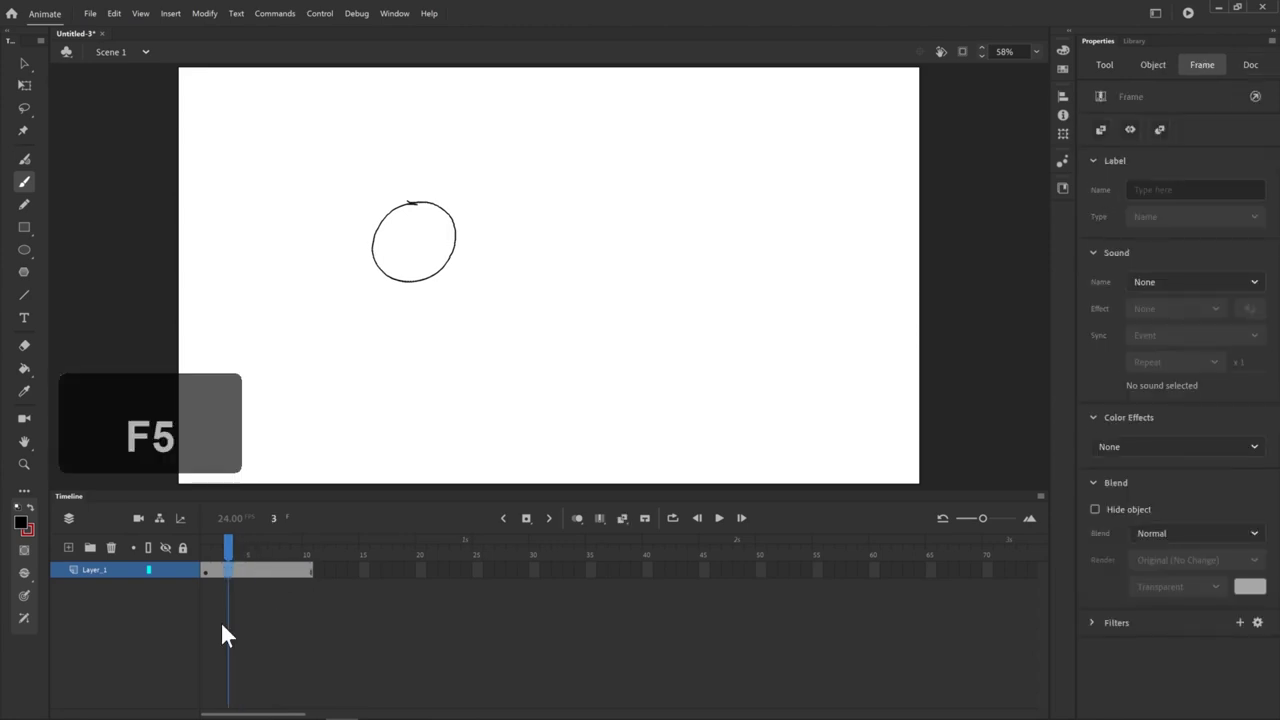
Insert a keyframe at frame 6 of Layer_1 that repeats the circle
{"action": "left_click", "coordinate": [262, 571]}
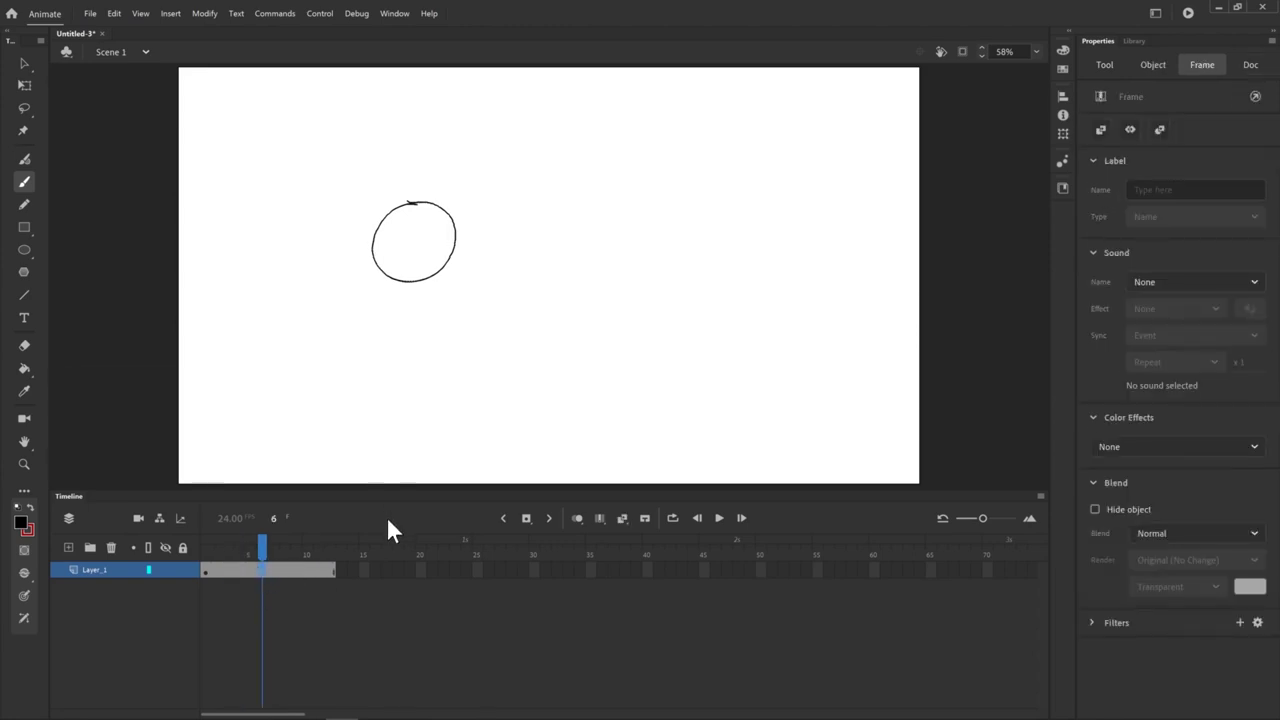
{"action": "key", "text": "F6"}
{"action": "left_click_drag", "start_coordinate": [266, 545], "coordinate": [273, 570]}
{"action": "left_click", "coordinate": [263, 570]}
Nudge the circle on the frame 6 keyframe horizontally to the right to X 553.2
{"action": "key", "text": "v"}
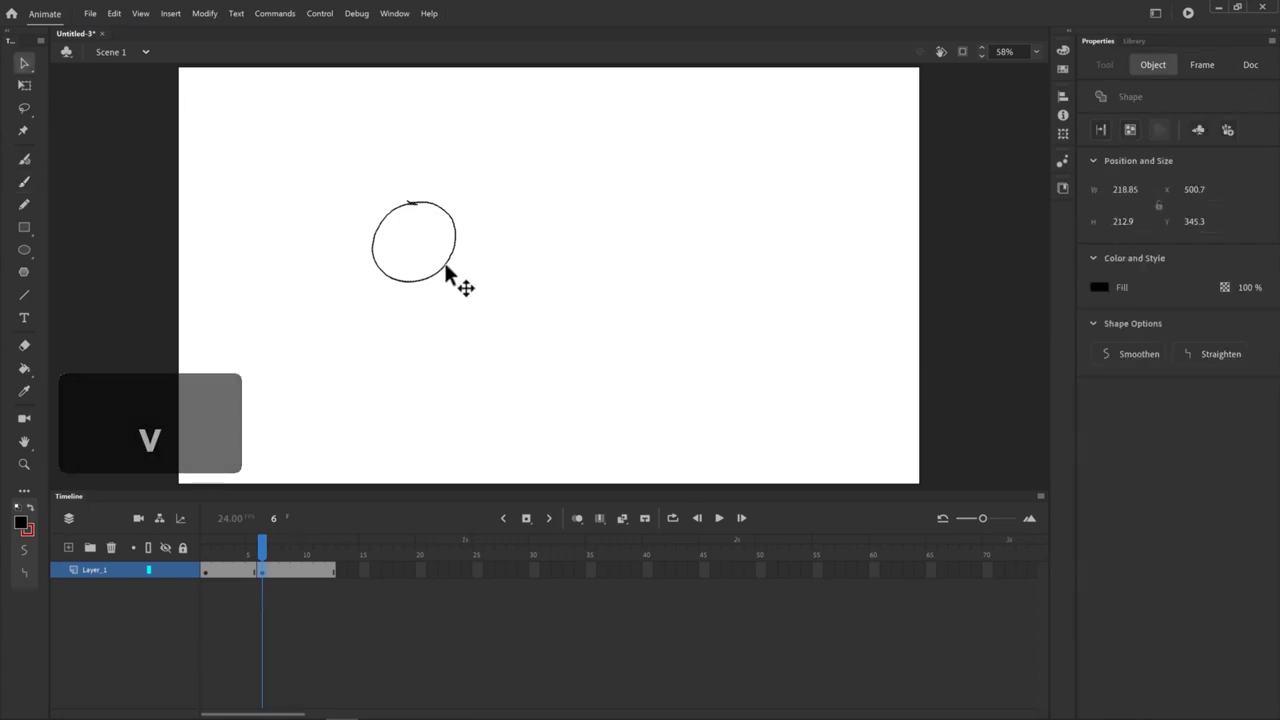
{"action": "key", "text": "shift+v"}
{"action": "key", "text": "shift+Right"}
{"action": "key", "text": "shift+Right"}
{"action": "key", "text": "shift+Right"}
{"action": "key", "text": "shift+Right"}
{"action": "key", "text": "shift+Right"}
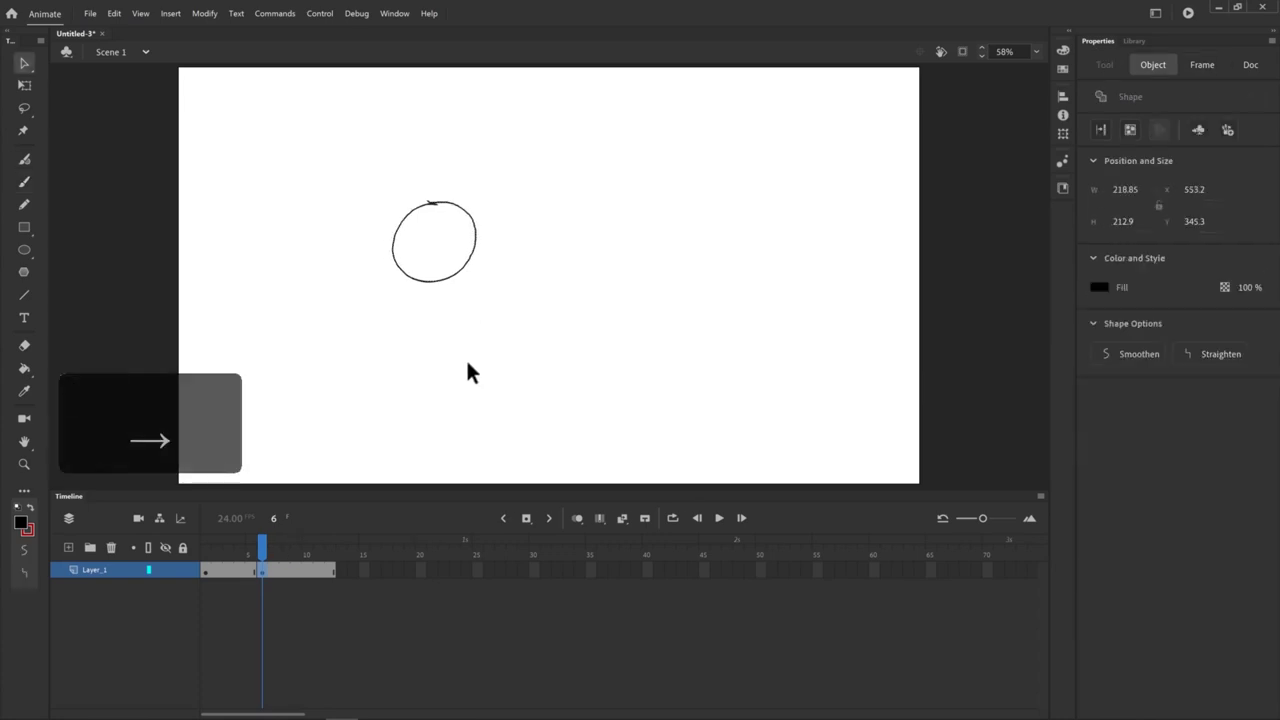
Scrub between the two keyframes and play the timeline from frame 1 to check the circle's movement
{"action": "left_click", "coordinate": [263, 545]}
{"action": "left_click_drag", "start_coordinate": [255, 550], "coordinate": [228, 550]}
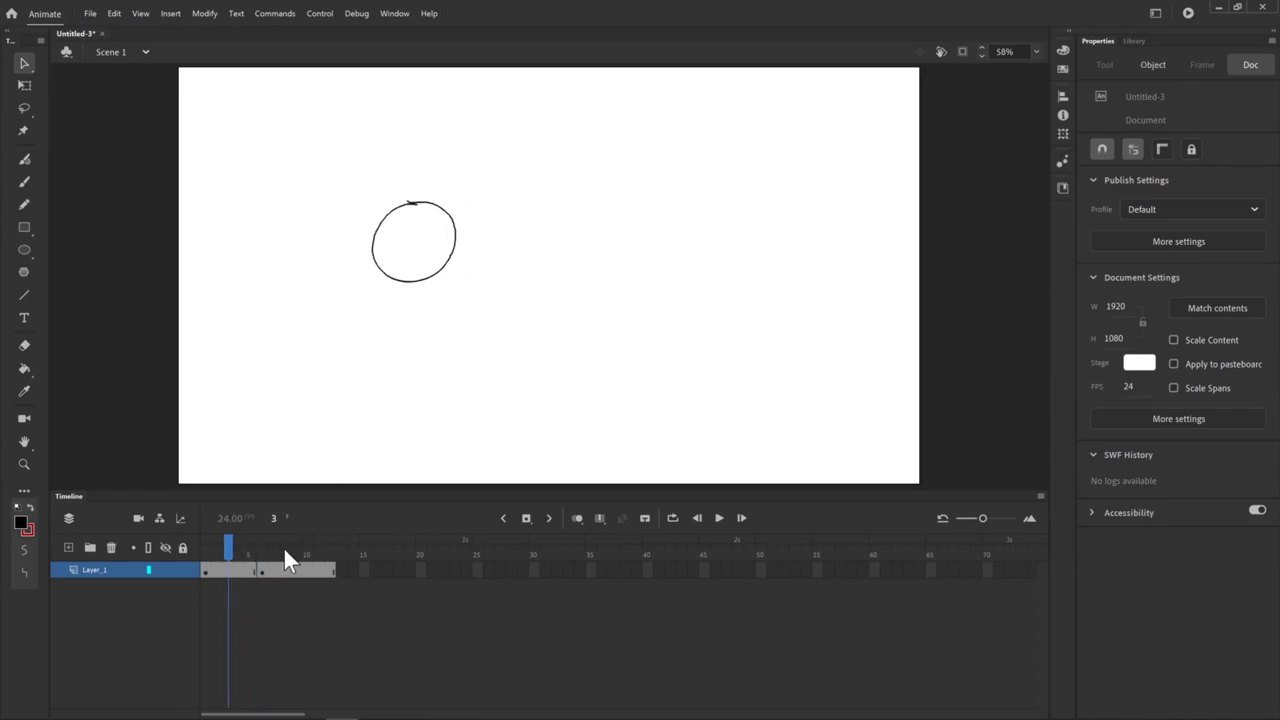
{"action": "left_click", "coordinate": [205, 553]}
{"action": "key", "text": "Return"}
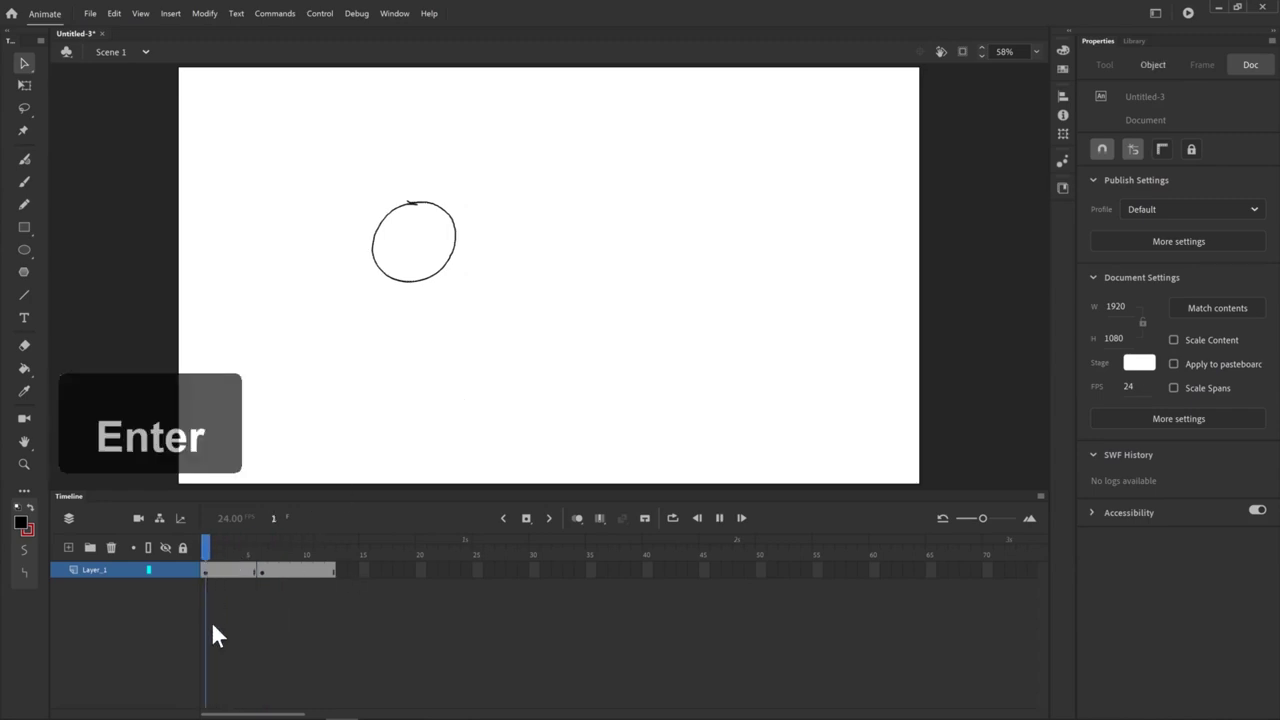
Play the circle animation with its two keyframes and review the available playback commands
{"action": "key", "text": "Return"}
{"action": "left_click", "coordinate": [320, 13]}
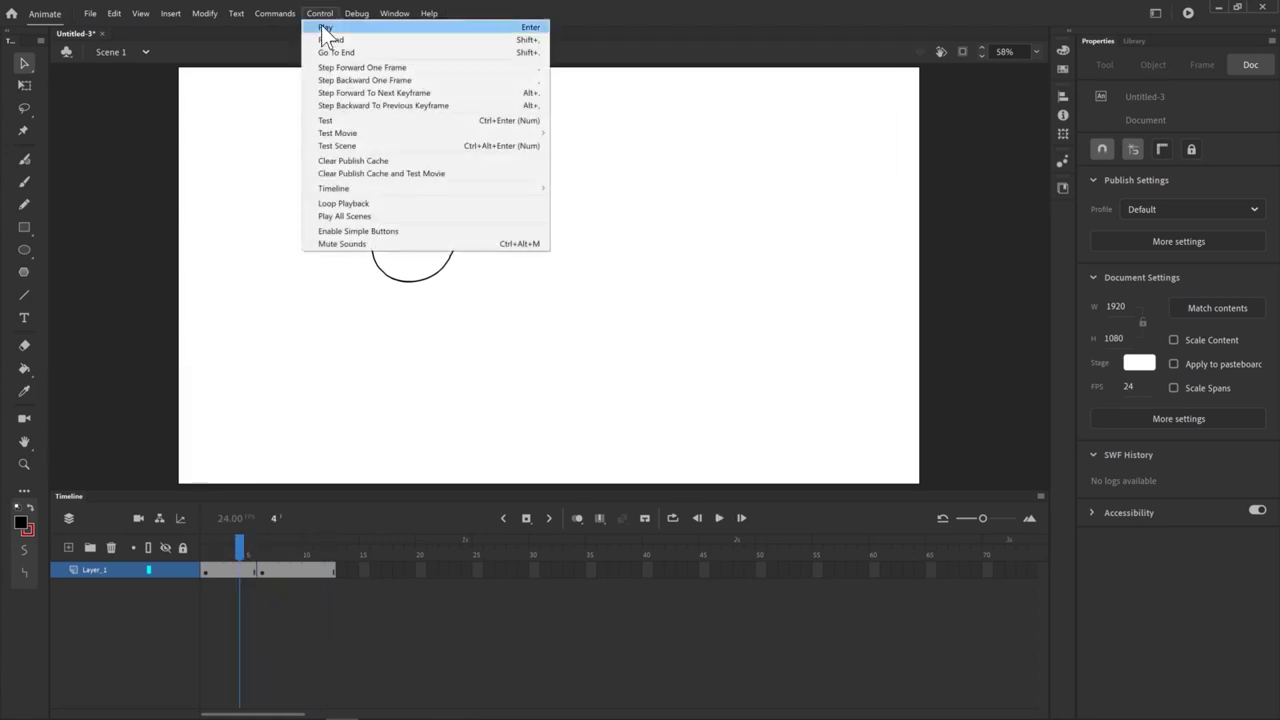
{"action": "left_click", "coordinate": [422, 205]}
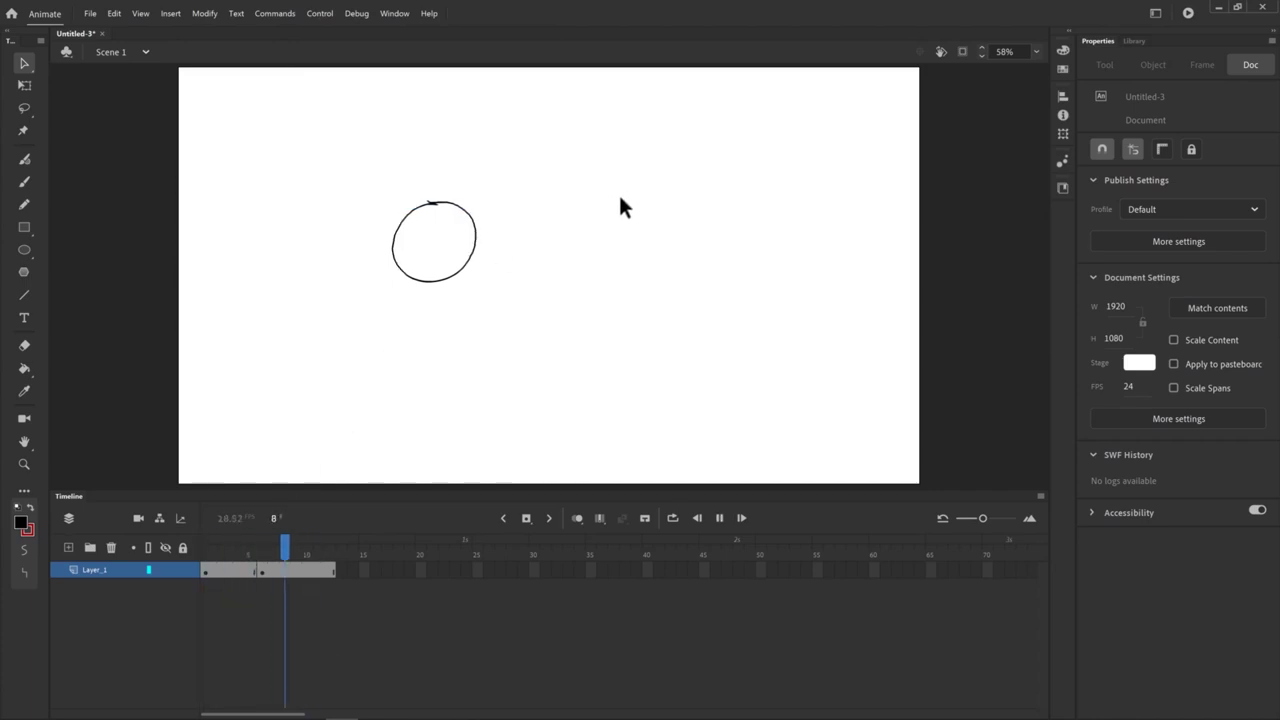
{"action": "key", "text": "Return"}
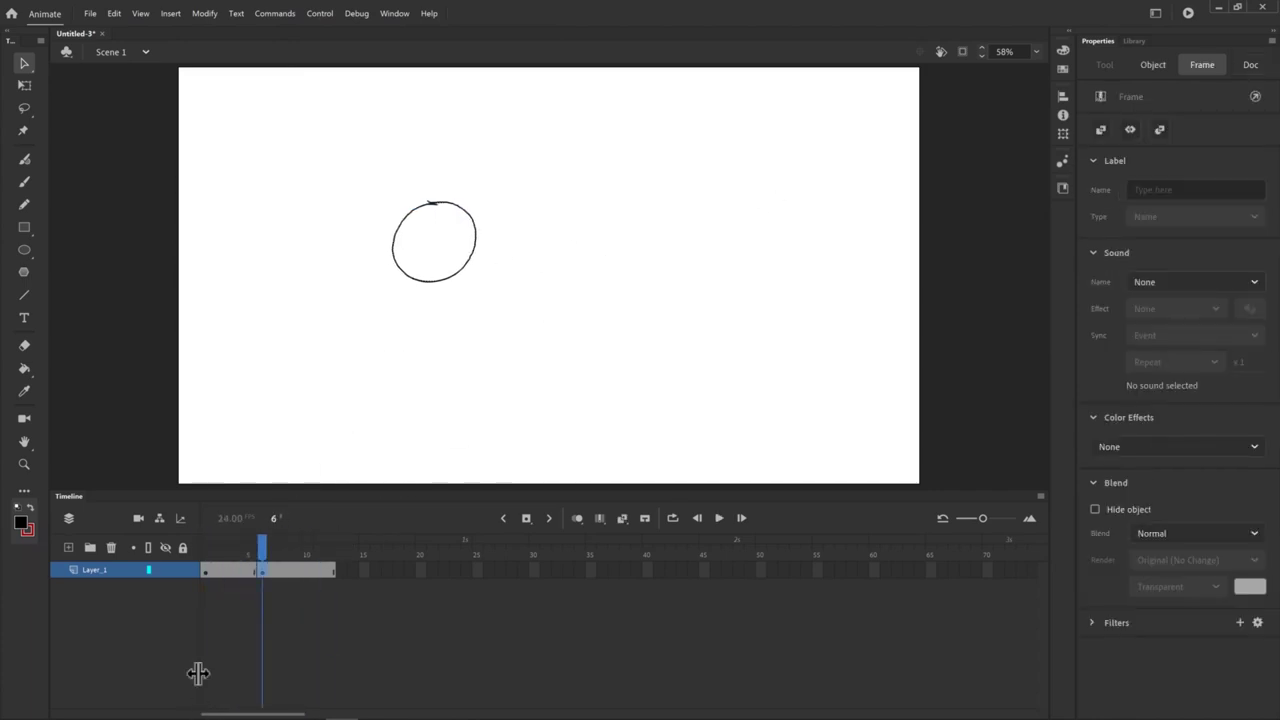
{"action": "key", "text": "shift+Return"}
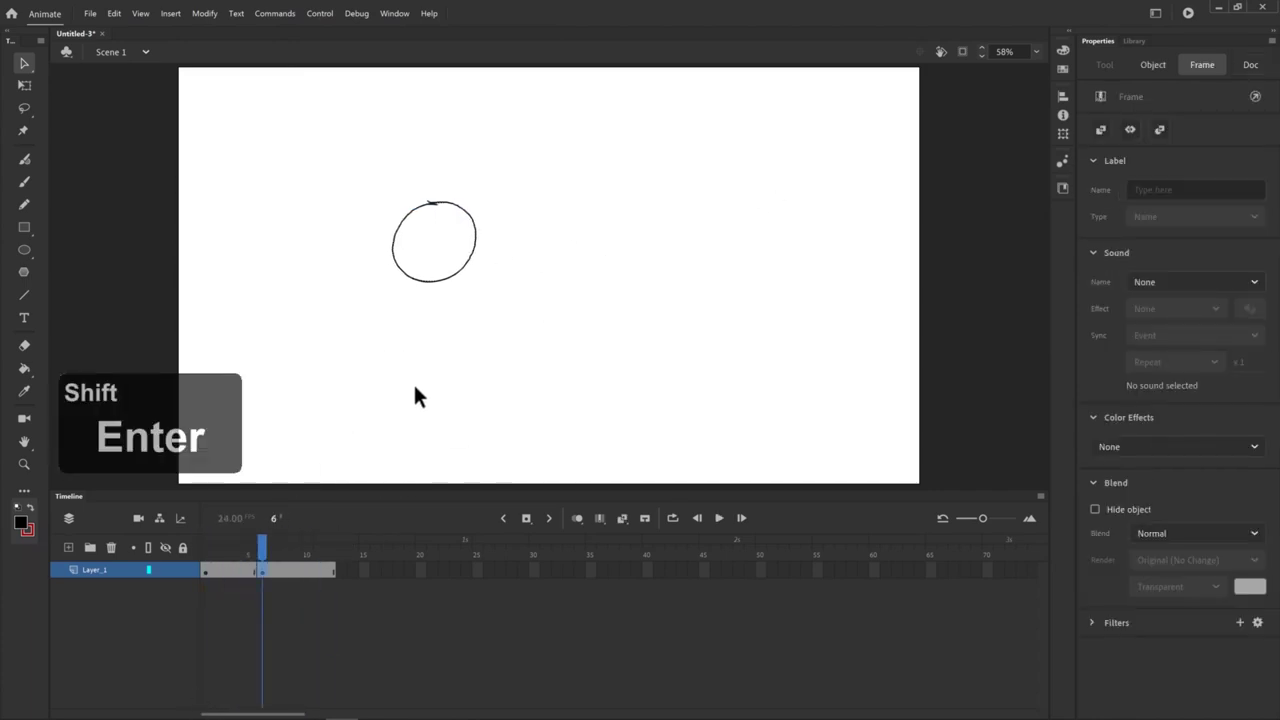
Insert a keyframe at frame 6 of Layer_1 and nudge its circle horizontally to the right
{"action": "key", "text": "F6"}
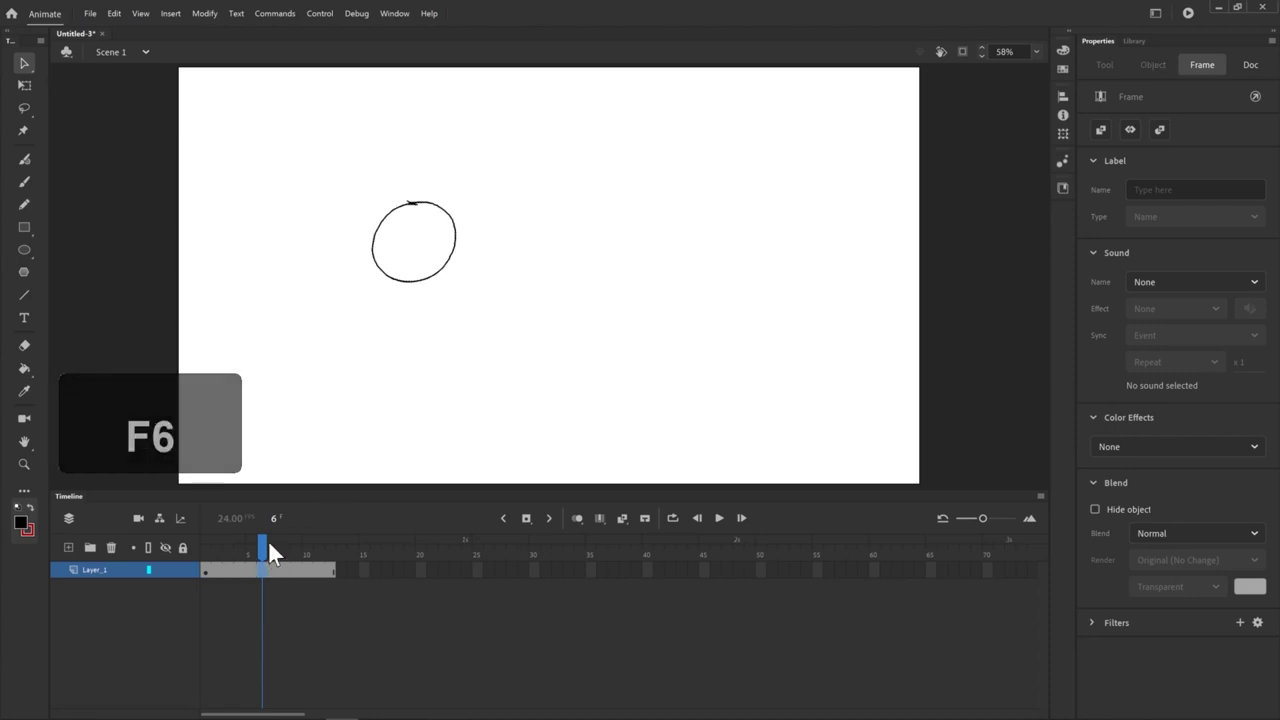
{"action": "mouse_move", "coordinate": [270, 553]}
{"action": "left_mouse_down"}
{"action": "mouse_move", "coordinate": [211, 565]}
{"action": "mouse_move", "coordinate": [266, 572]}
{"action": "left_mouse_up"}
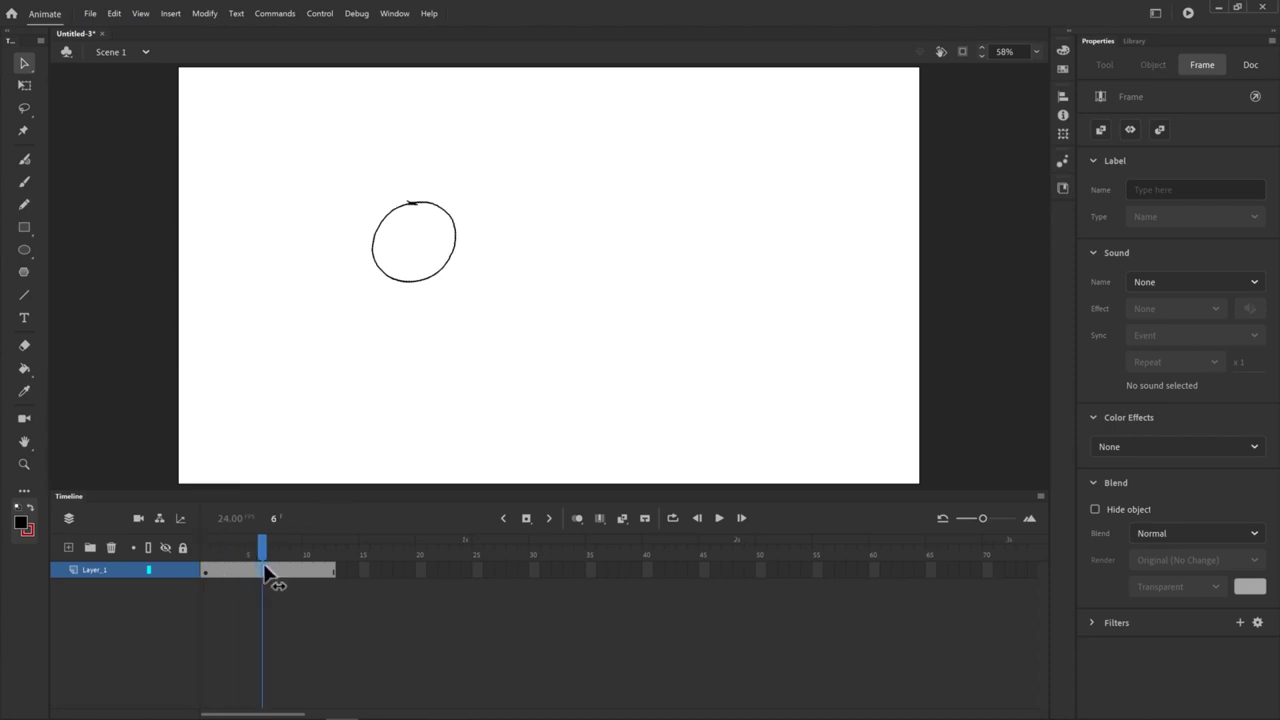
{"action": "key", "text": "F6"}
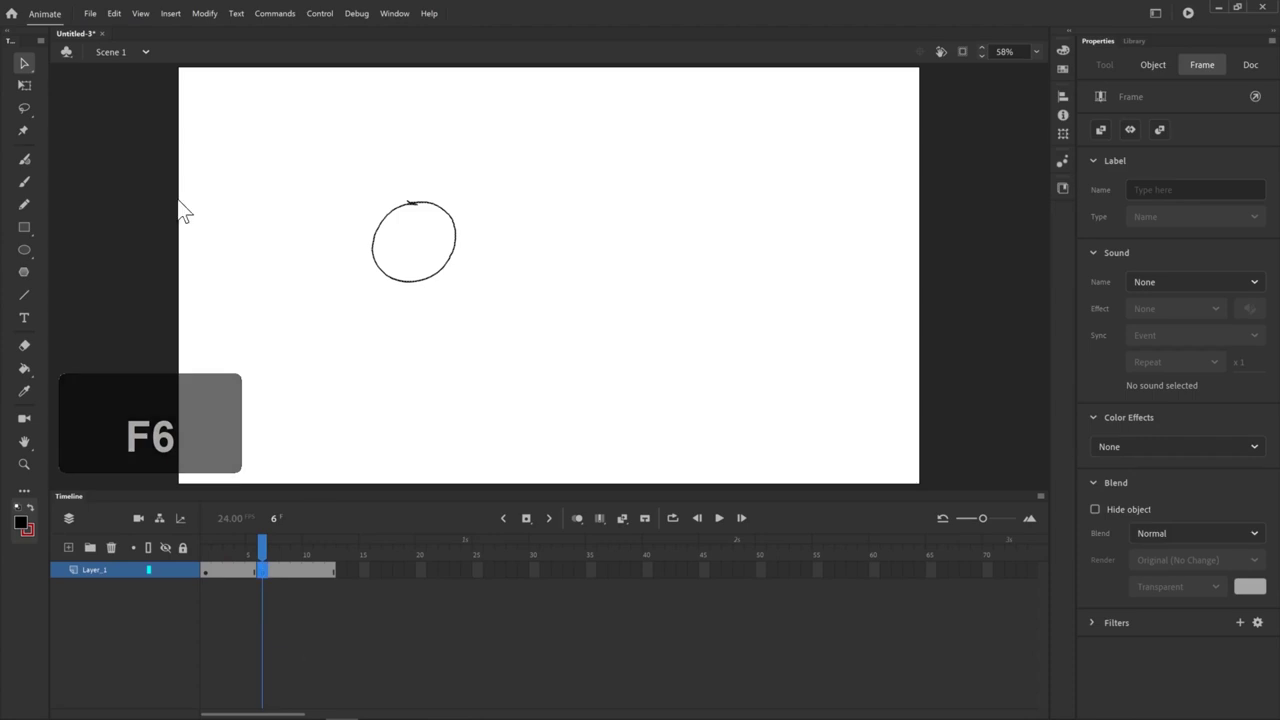
{"action": "key", "text": "shift+Right"}
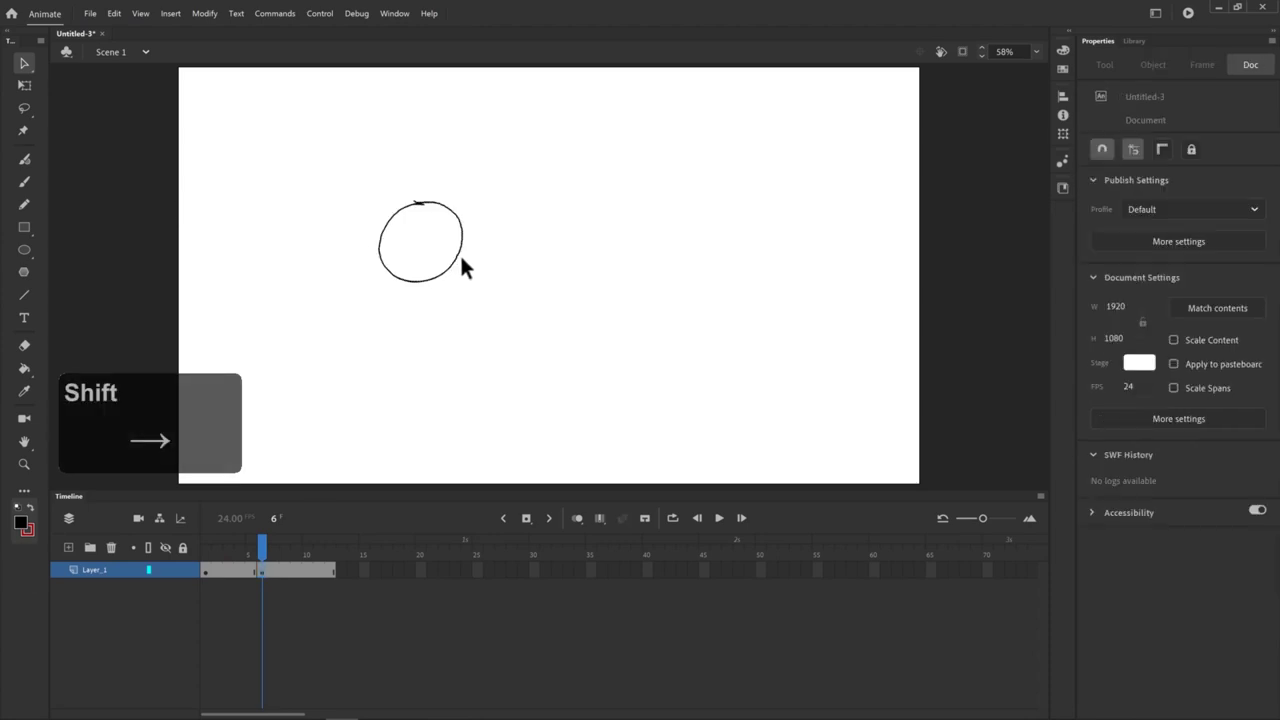
{"action": "key", "text": "shift+Right"}
Insert a blank keyframe at frame 9 of Layer_1 and draw a flat, elongated oval to the right of the circle's place with the Classic Brush
{"action": "left_click", "coordinate": [302, 566]}
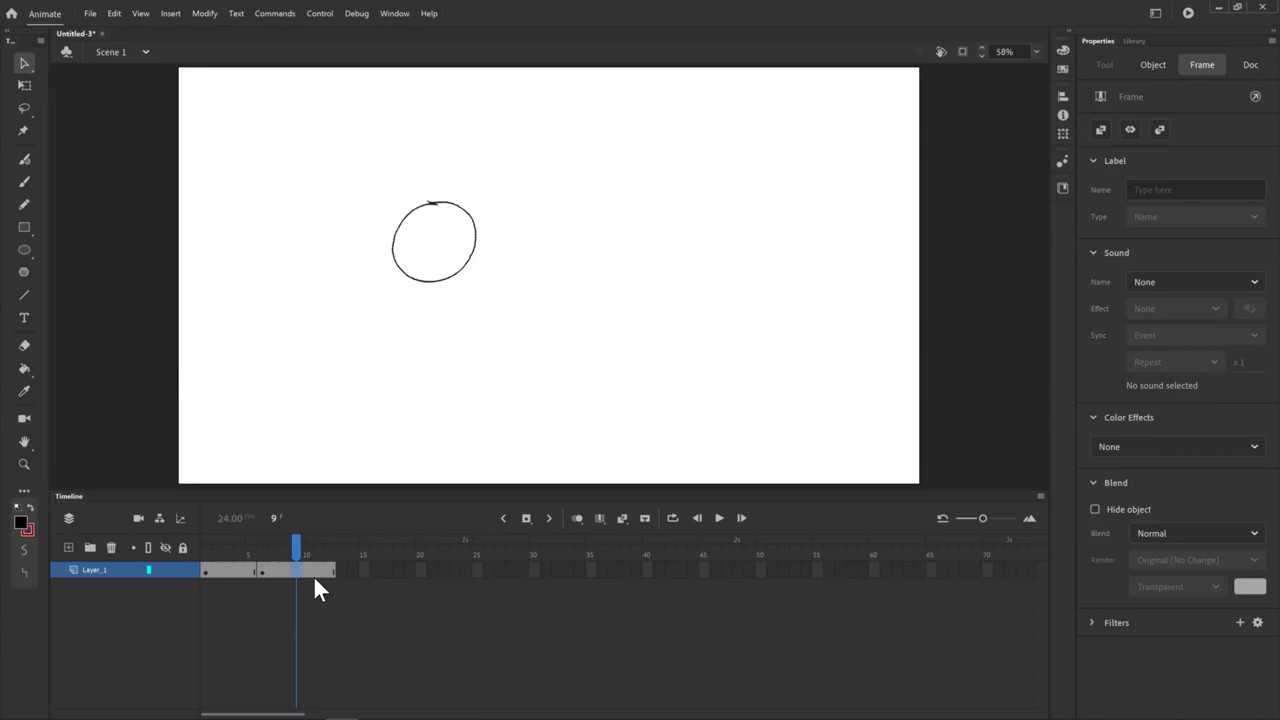
{"action": "key", "text": "F7"}
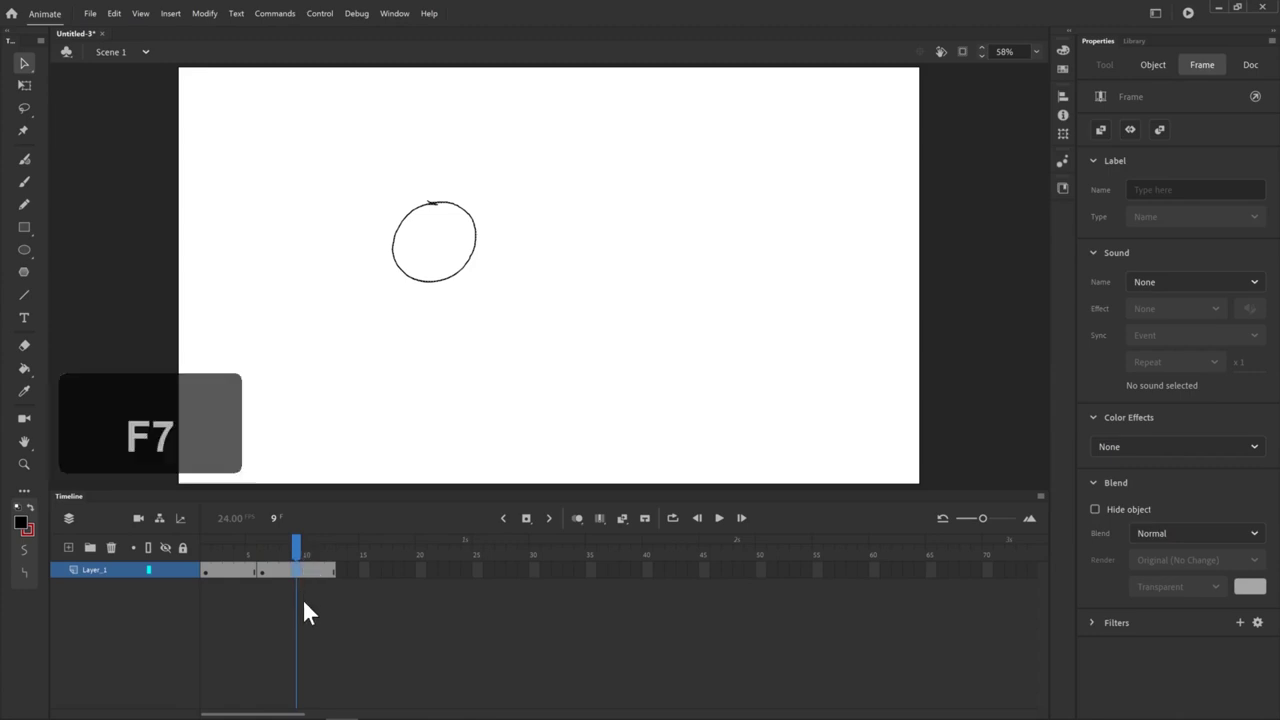
{"action": "left_click", "coordinate": [296, 572]}
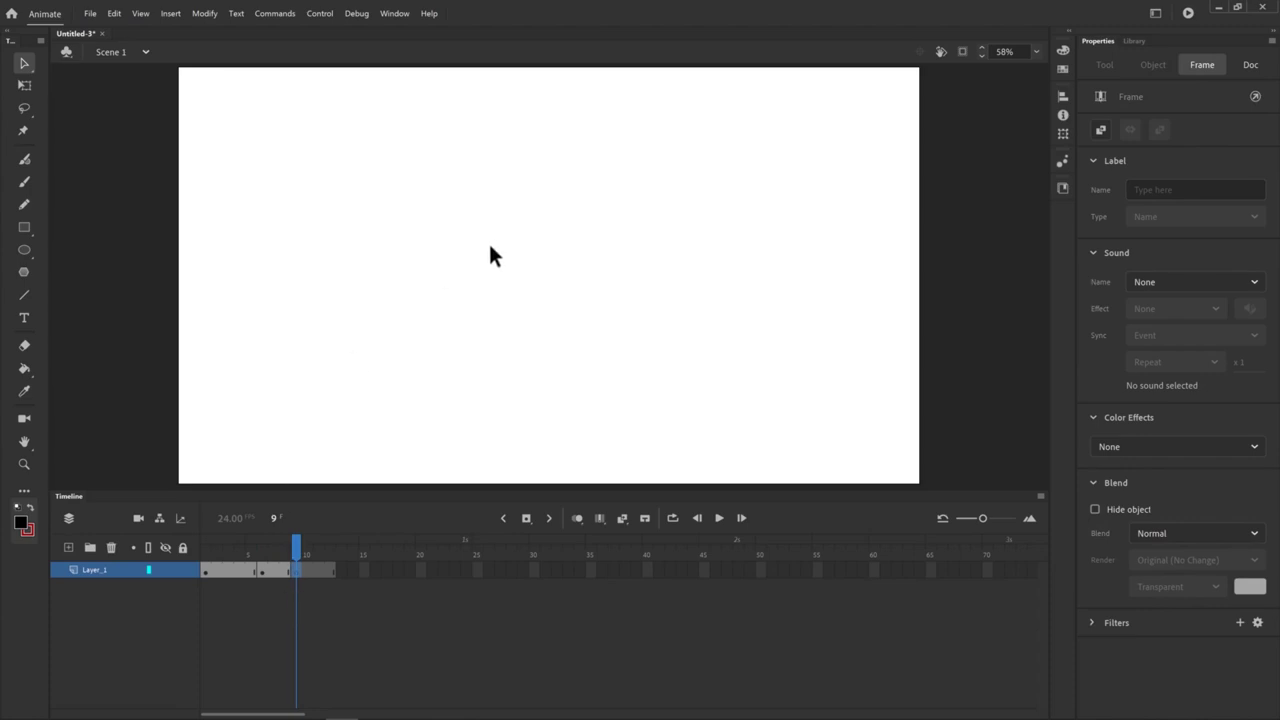
{"action": "left_click", "coordinate": [24, 181]}
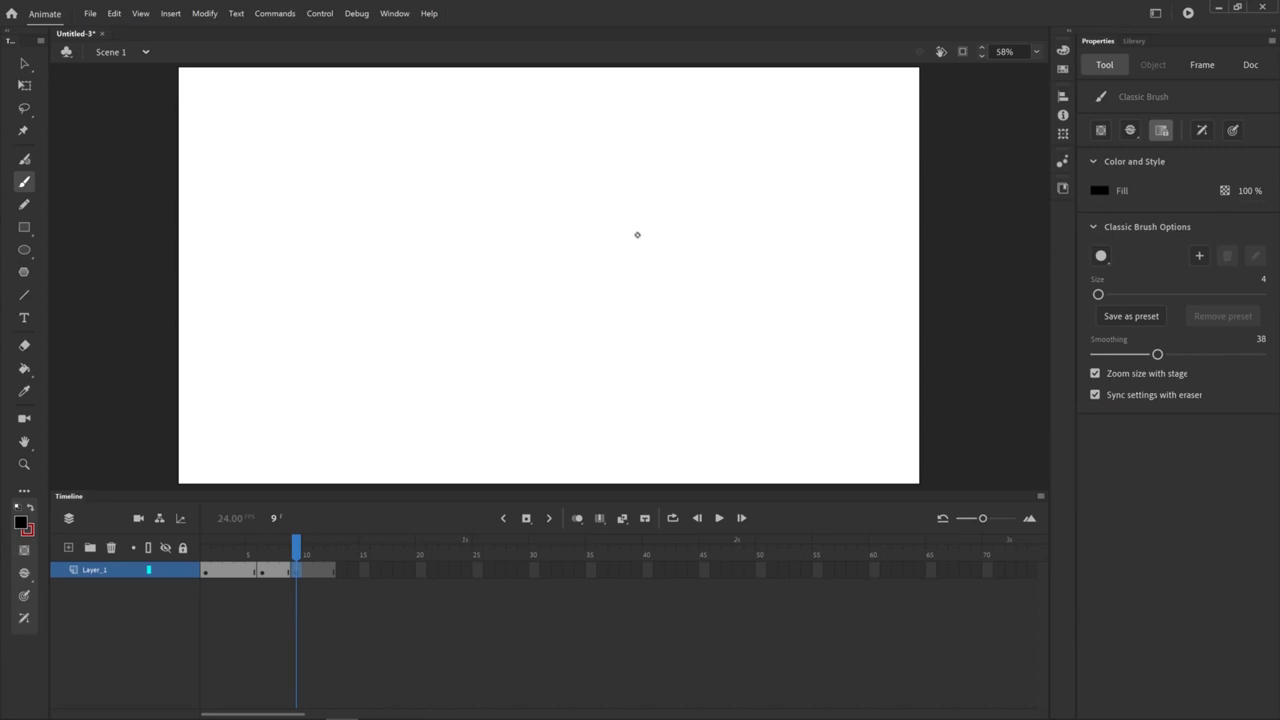
{"action": "mouse_move", "coordinate": [637, 234]}
{"action": "left_mouse_down"}
{"action": "mouse_move", "coordinate": [575, 229]}
{"action": "mouse_move", "coordinate": [562, 245]}
{"action": "mouse_move", "coordinate": [636, 236]}
{"action": "left_mouse_up"}
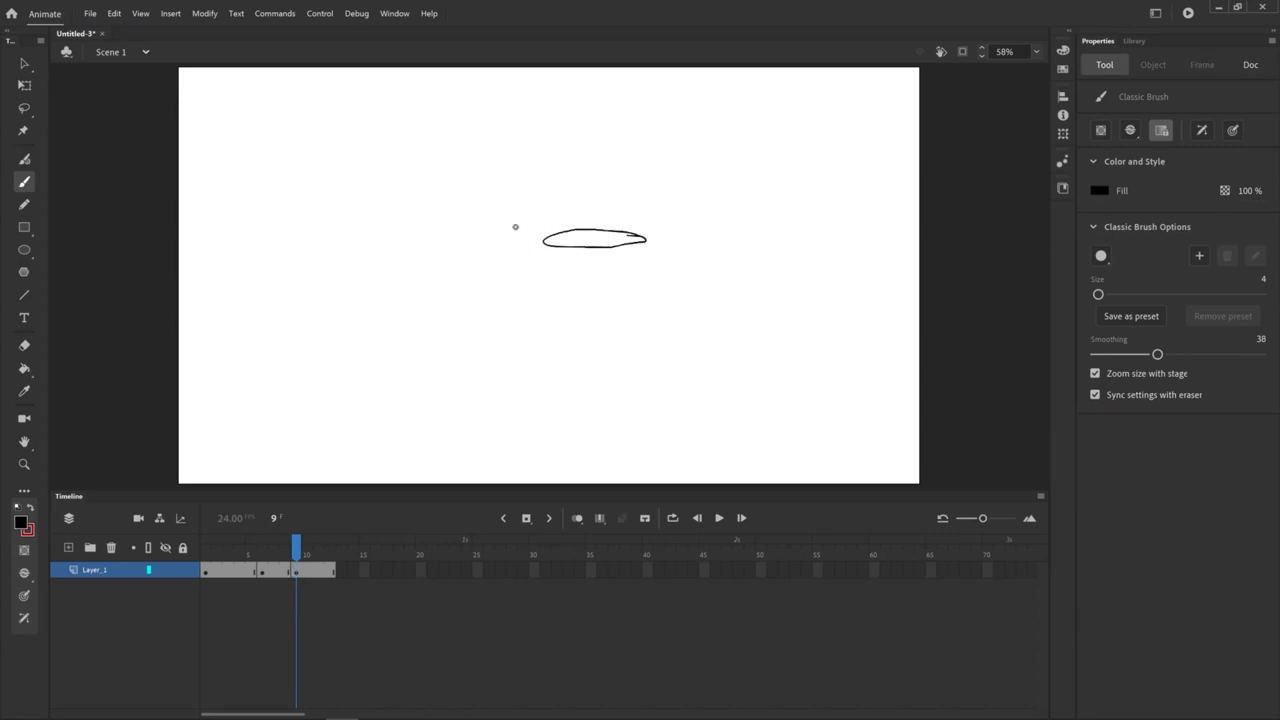
Play the timeline and scrub through the three keyframes to check the change from circle to flat oval
{"action": "left_click", "coordinate": [306, 569]}
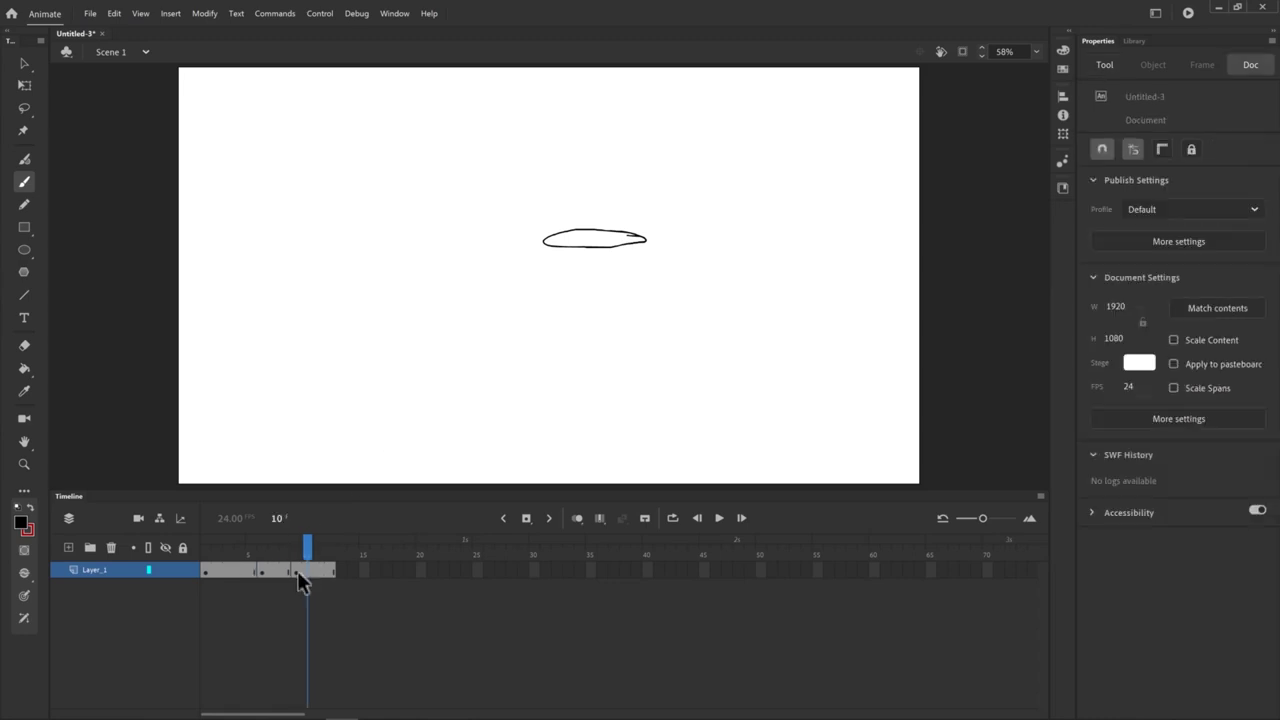
{"action": "left_click_drag", "start_coordinate": [306, 569], "coordinate": [250, 560]}
{"action": "key", "text": "Return"}
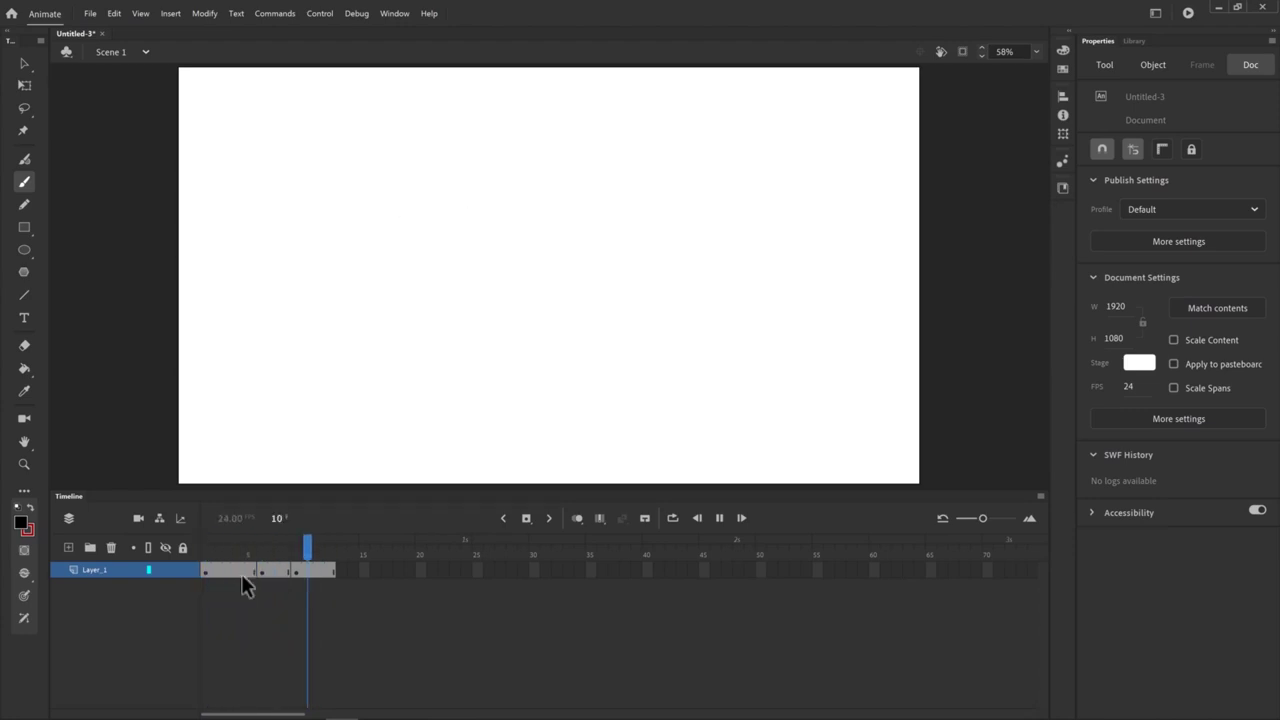
{"action": "left_click", "coordinate": [257, 547]}
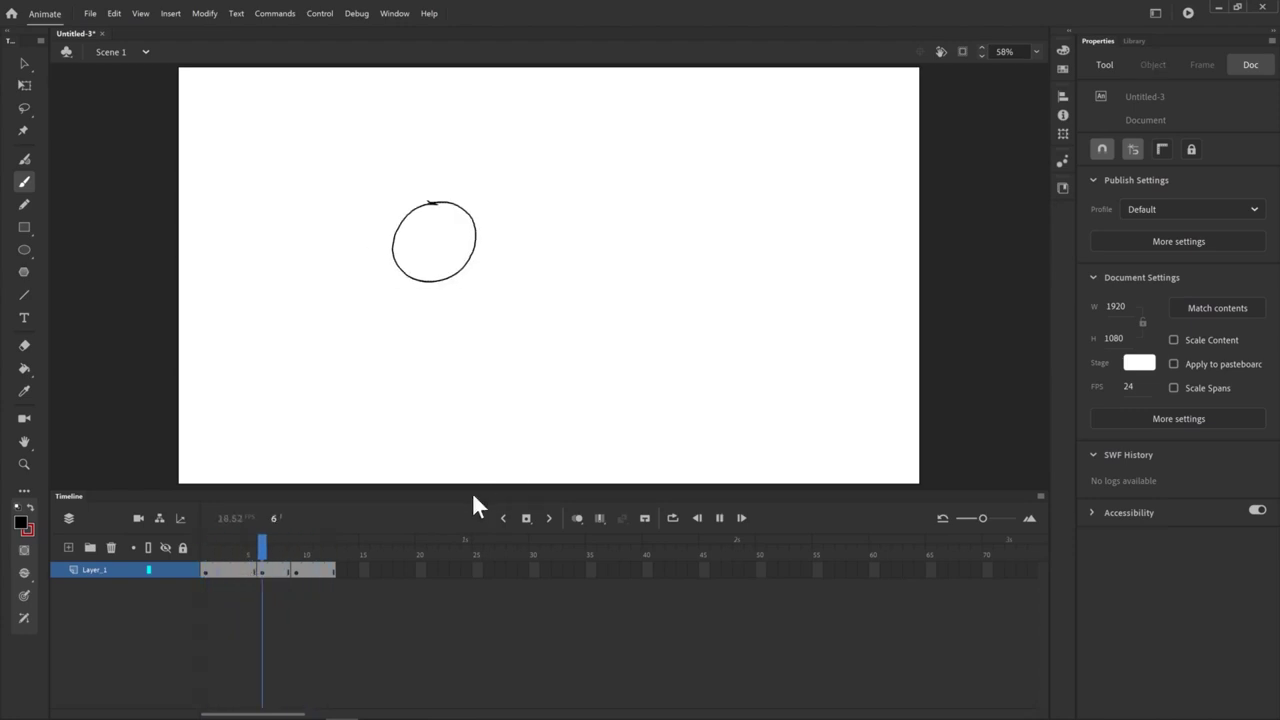
{"action": "left_click", "coordinate": [241, 548]}
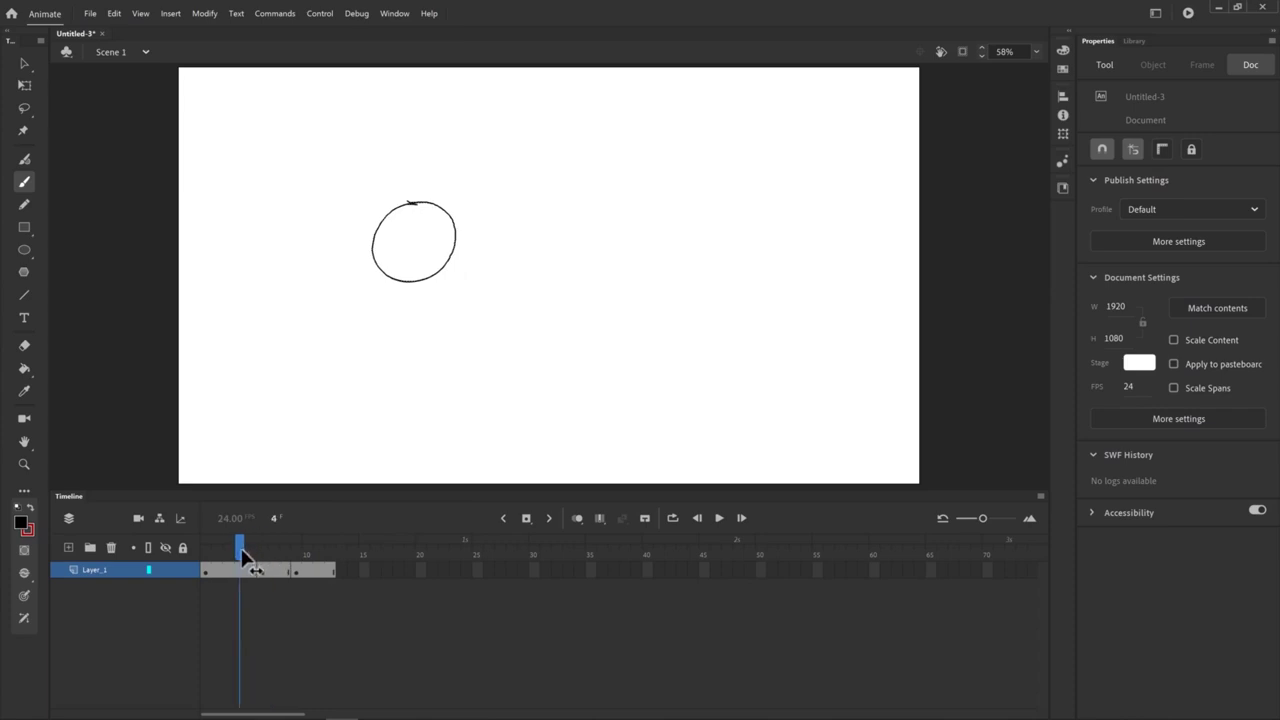
{"action": "left_click_drag", "start_coordinate": [241, 550], "coordinate": [299, 563]}
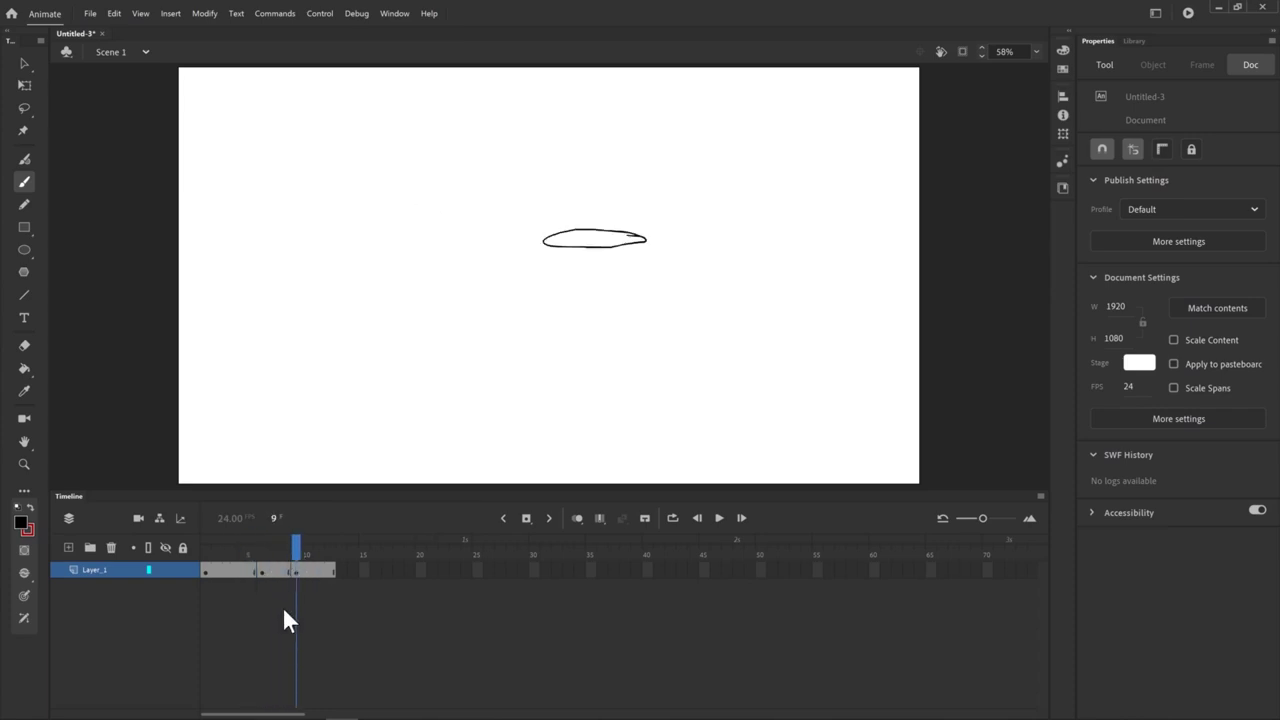
{"action": "mouse_move", "coordinate": [295, 549]}
{"action": "left_mouse_down"}
{"action": "mouse_move", "coordinate": [268, 565]}
{"action": "mouse_move", "coordinate": [295, 553]}
{"action": "mouse_move", "coordinate": [279, 547]}
{"action": "left_mouse_up"}
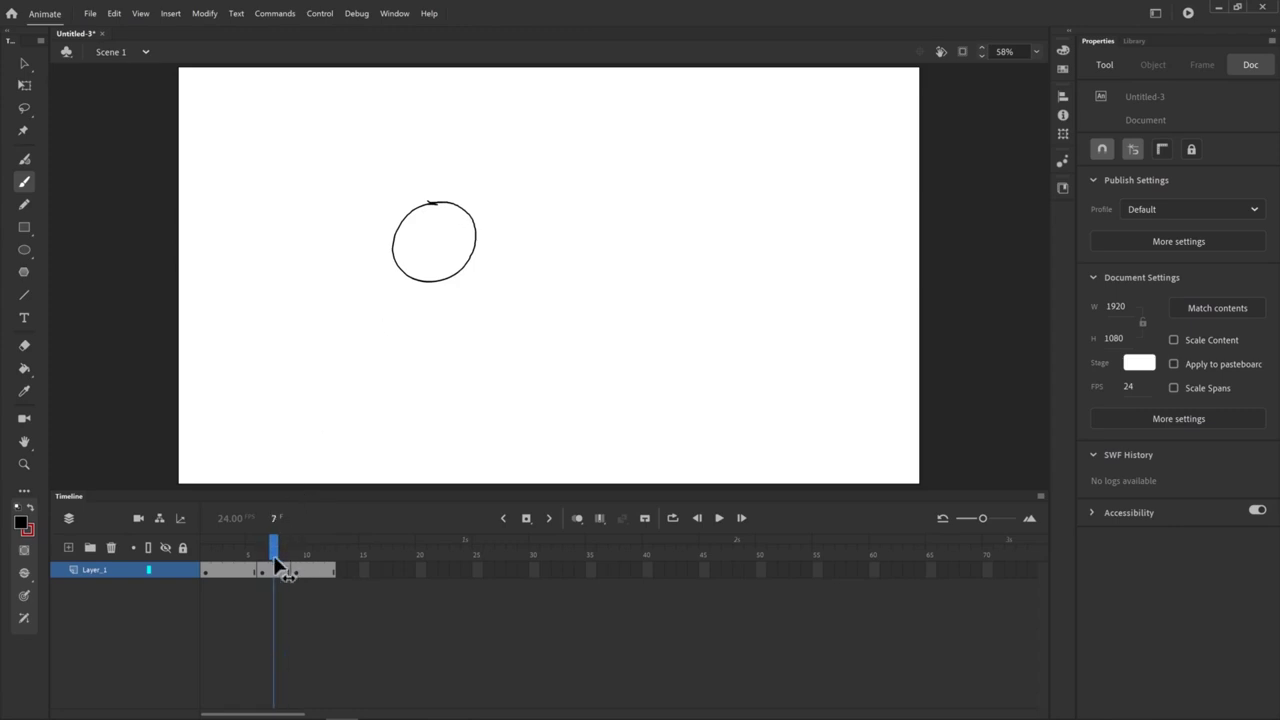
{"action": "left_click", "coordinate": [308, 545]}
Lengthen the second circle's span by one frame at frame 7 and insert a blank keyframe at frame 8
{"action": "left_click_drag", "start_coordinate": [285, 570], "coordinate": [280, 577]}
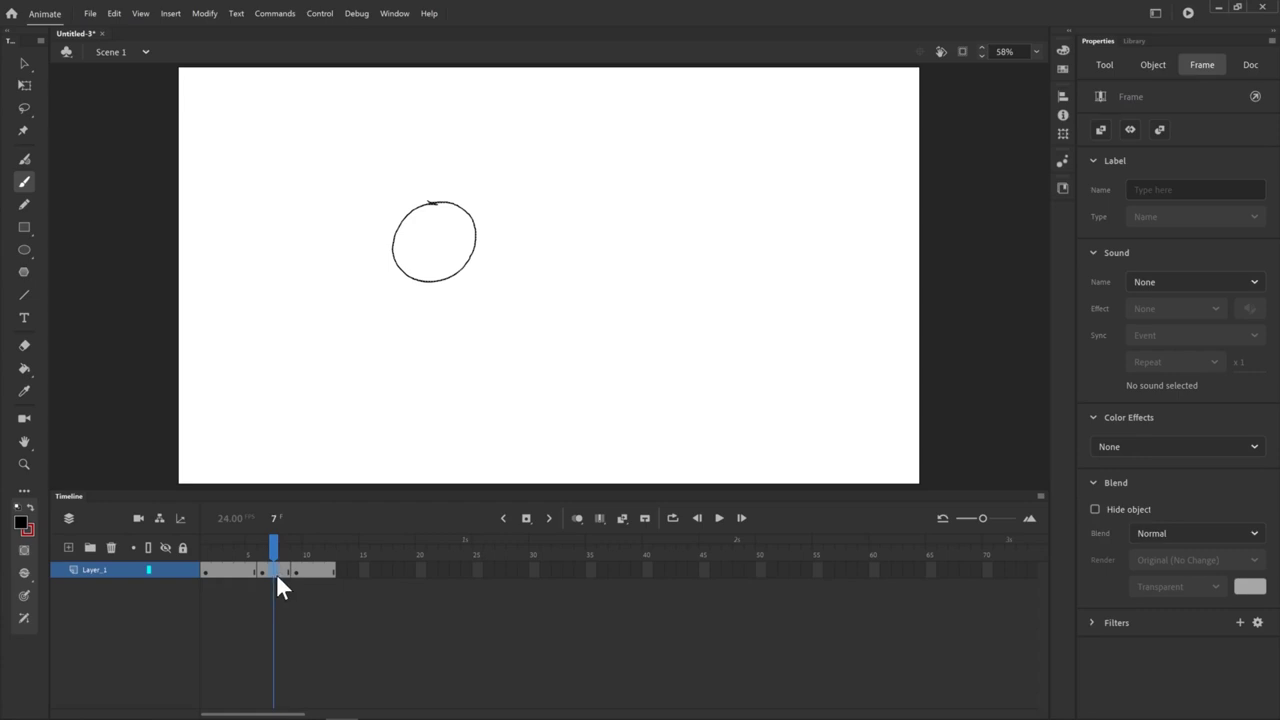
{"action": "key", "text": "F5"}
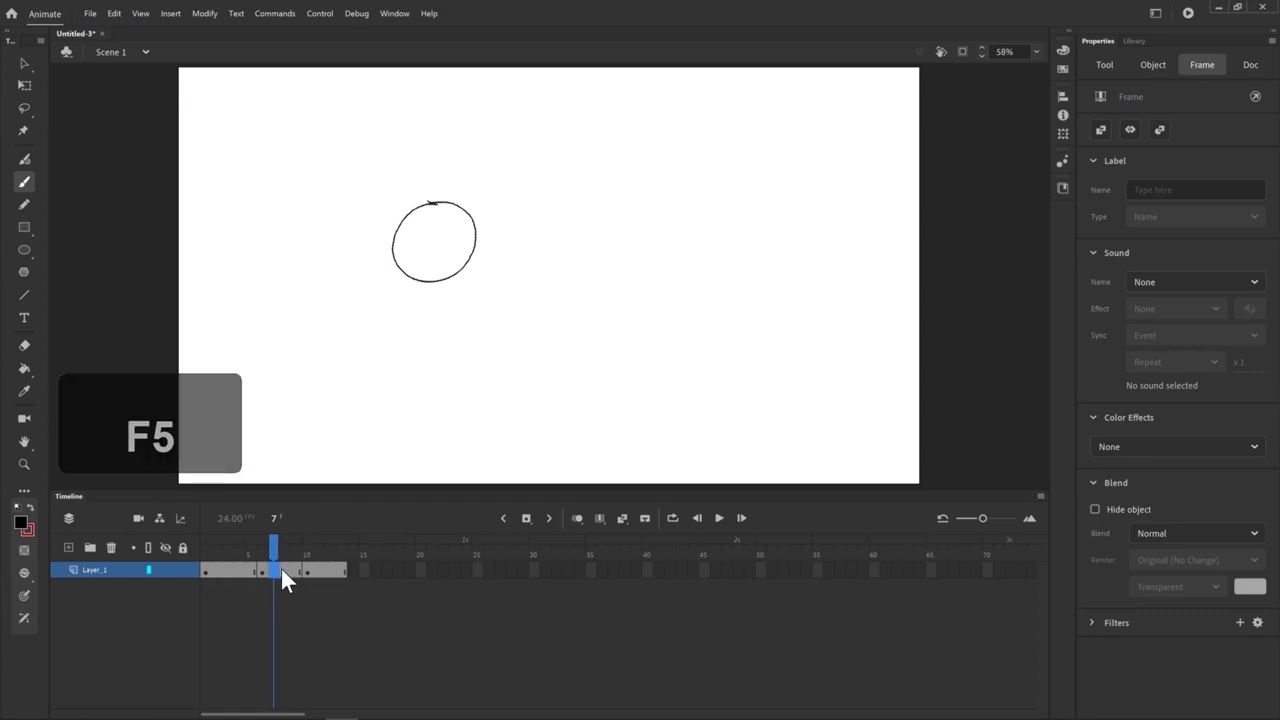
{"action": "left_click", "coordinate": [281, 567]}
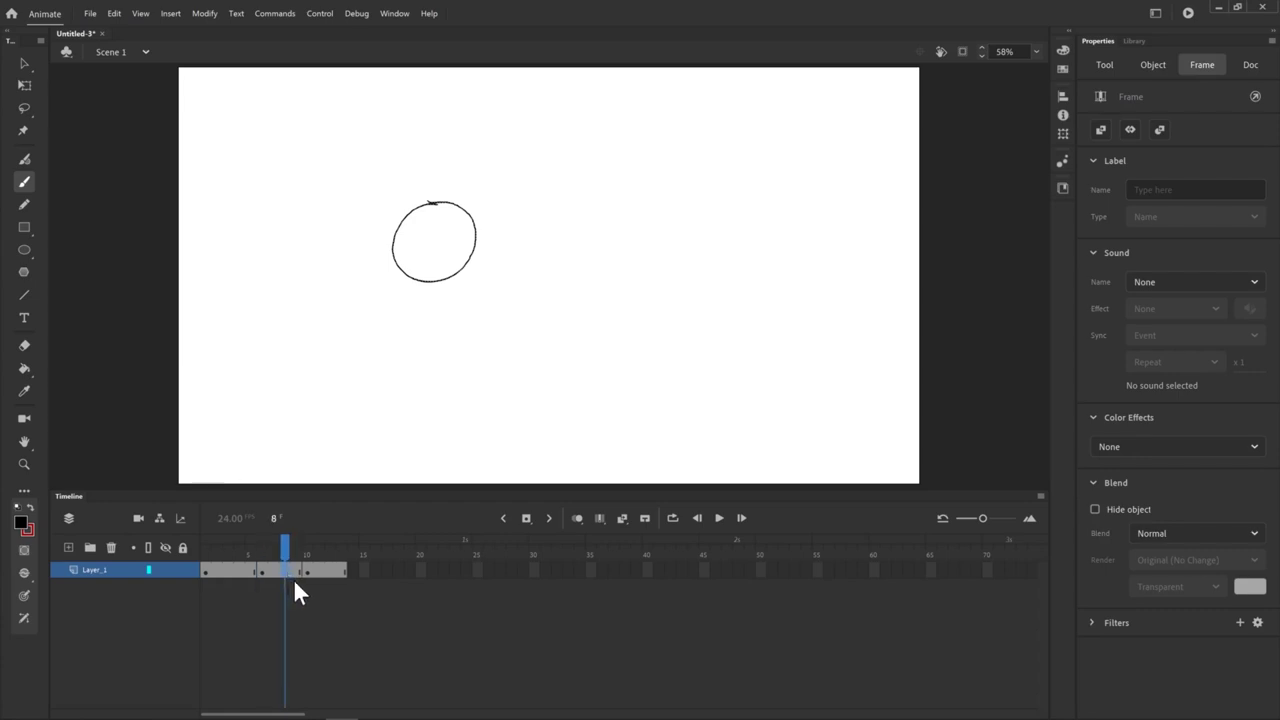
{"action": "key", "text": "F7"}
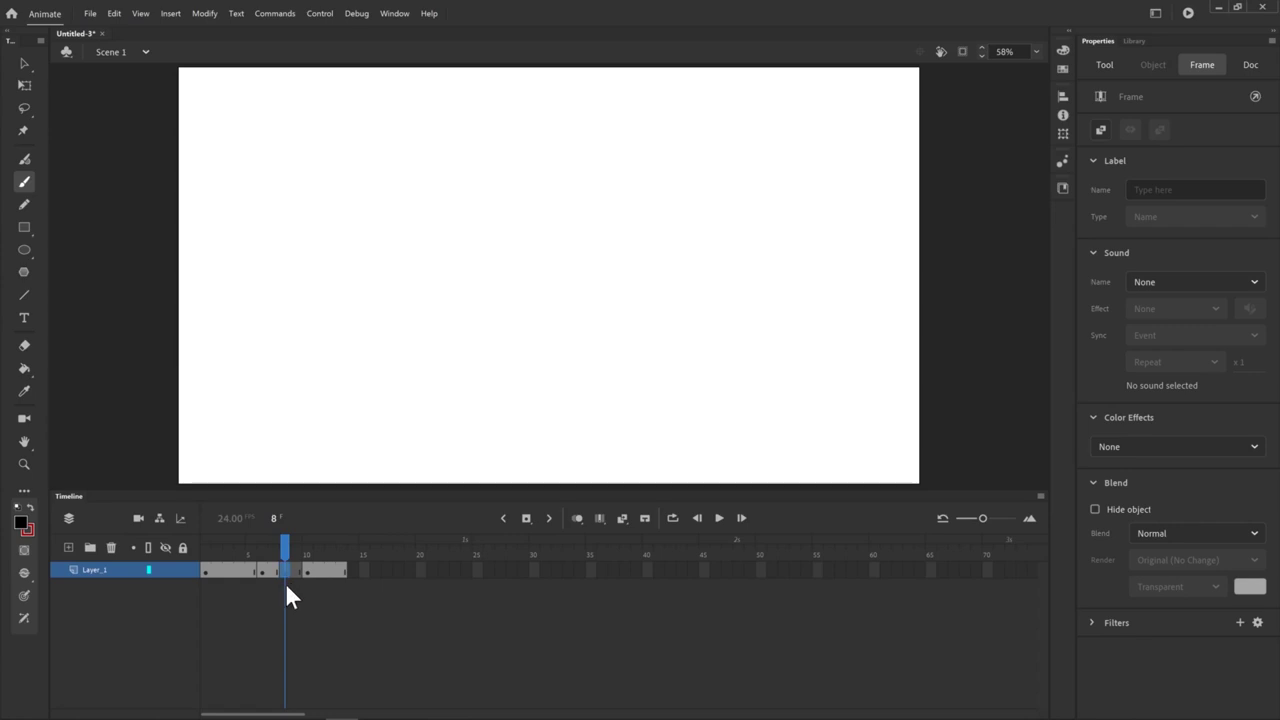
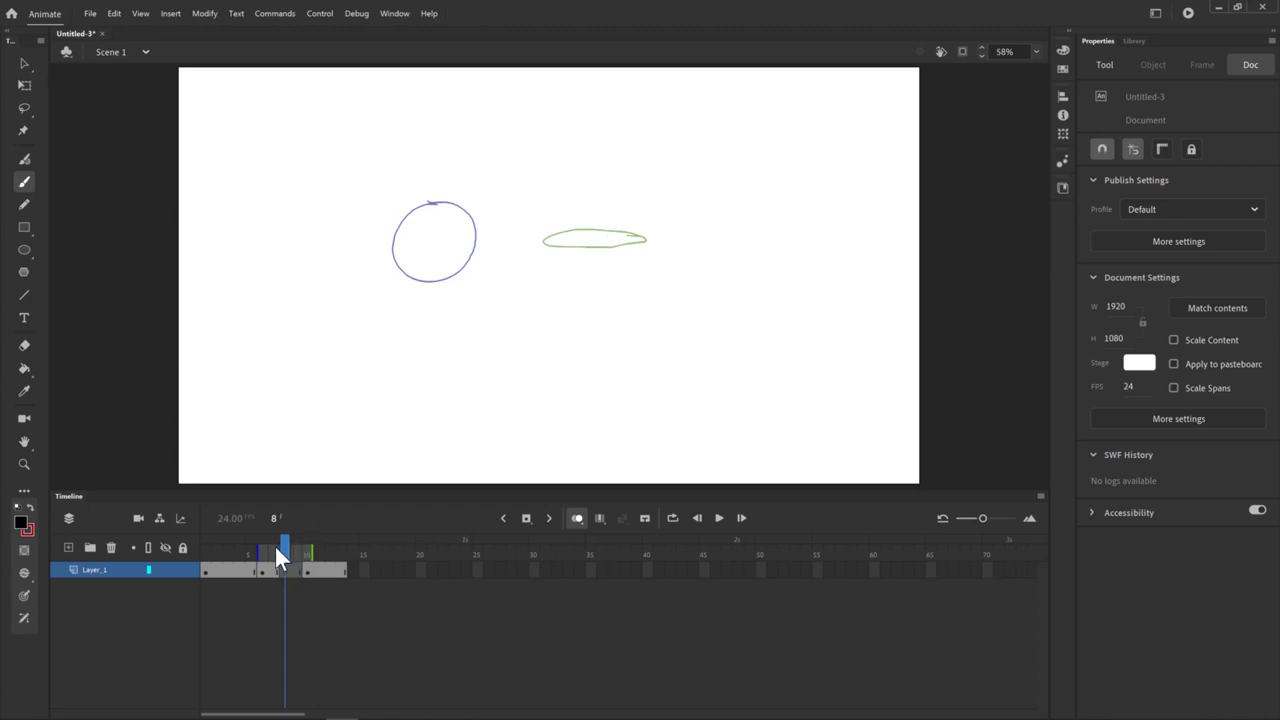
Widen the onion skin range around frame 8 to 4 previous and 5 next frames
{"action": "left_click", "coordinate": [449, 256]}
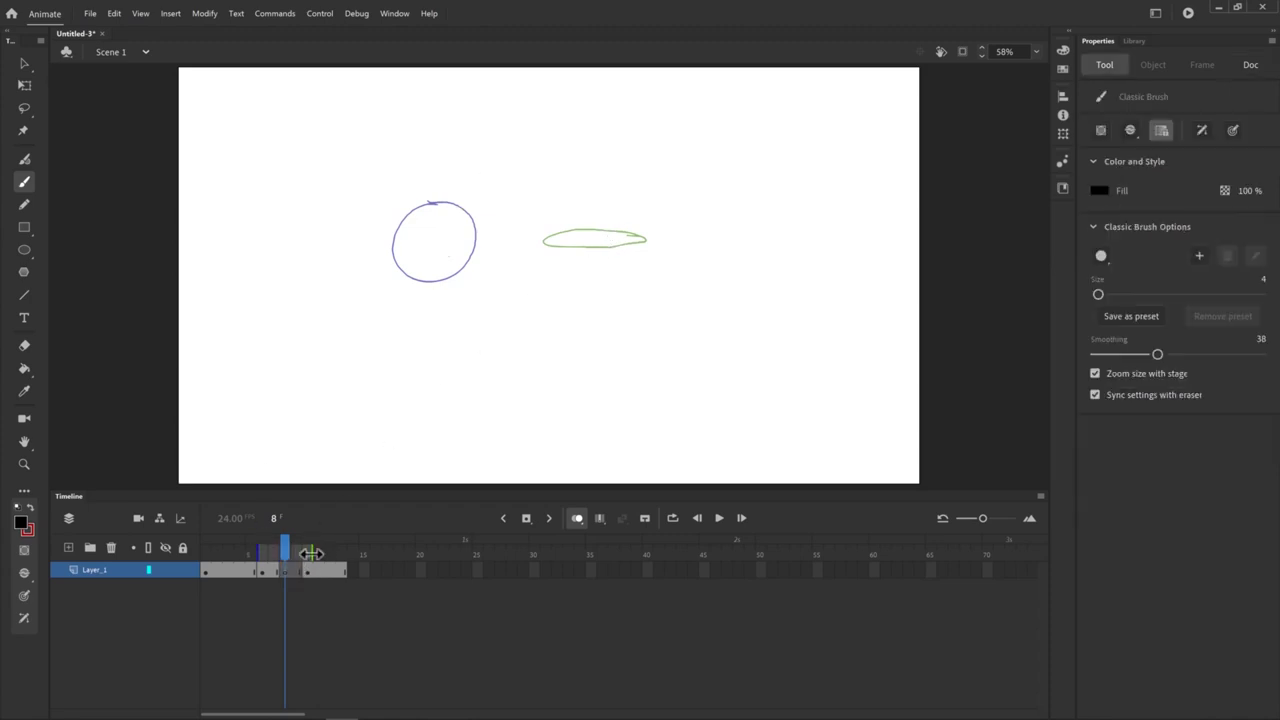
{"action": "left_click_drag", "start_coordinate": [310, 553], "coordinate": [346, 553]}
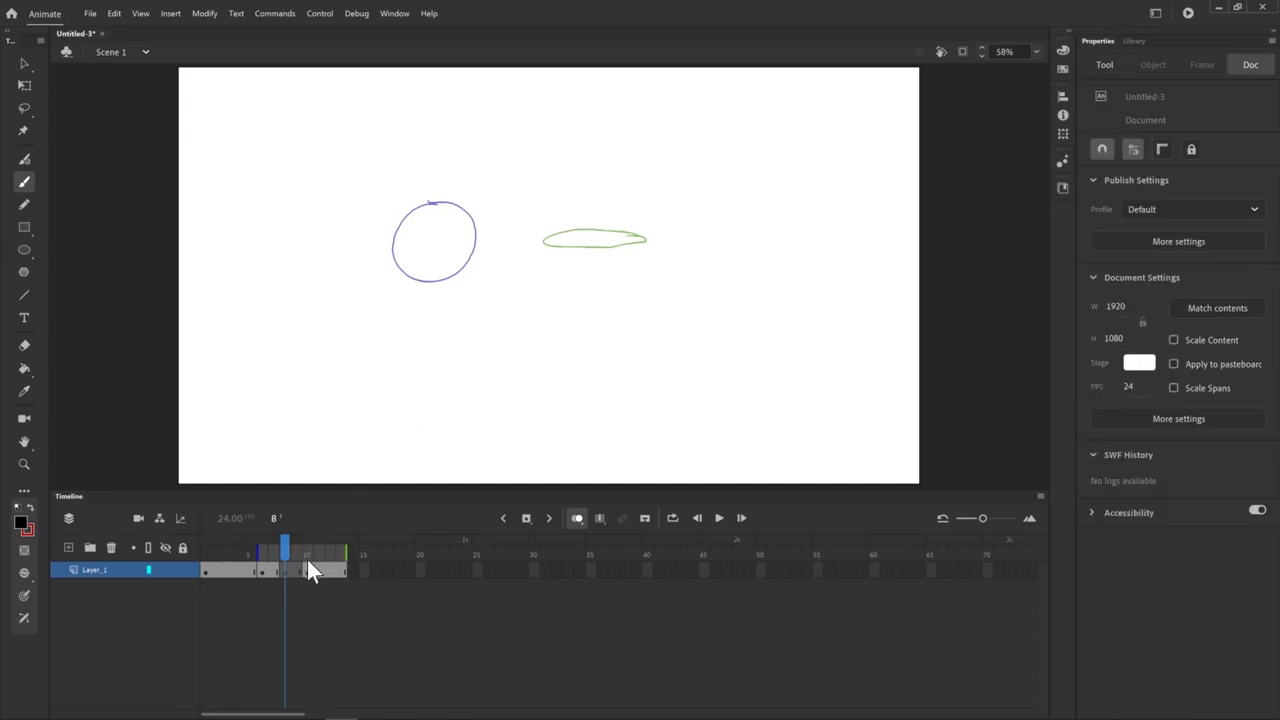
{"action": "mouse_move", "coordinate": [254, 553]}
{"action": "left_mouse_down"}
{"action": "mouse_move", "coordinate": [201, 563]}
{"action": "mouse_move", "coordinate": [237, 558]}
{"action": "left_mouse_up"}
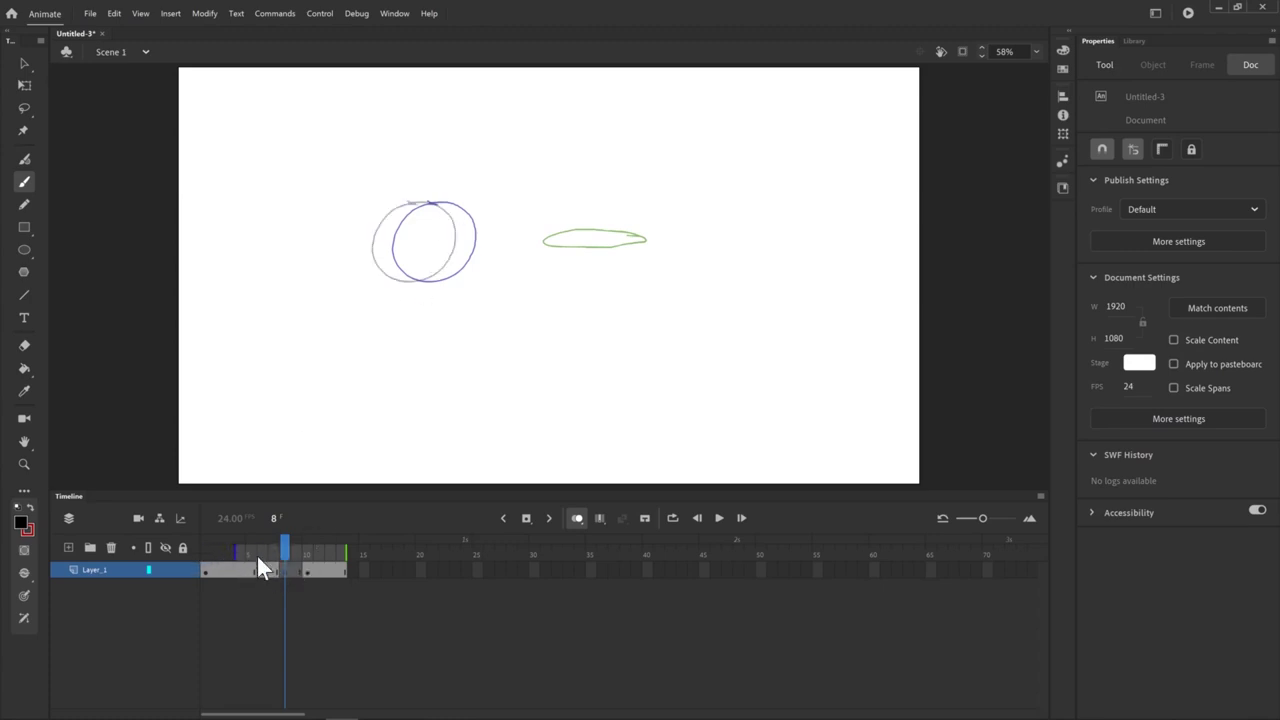
Draw an in-between teardrop about 256 × 126 px on frame 8 between the circle and the flat oval with the Classic Brush
{"action": "left_click", "coordinate": [281, 568]}
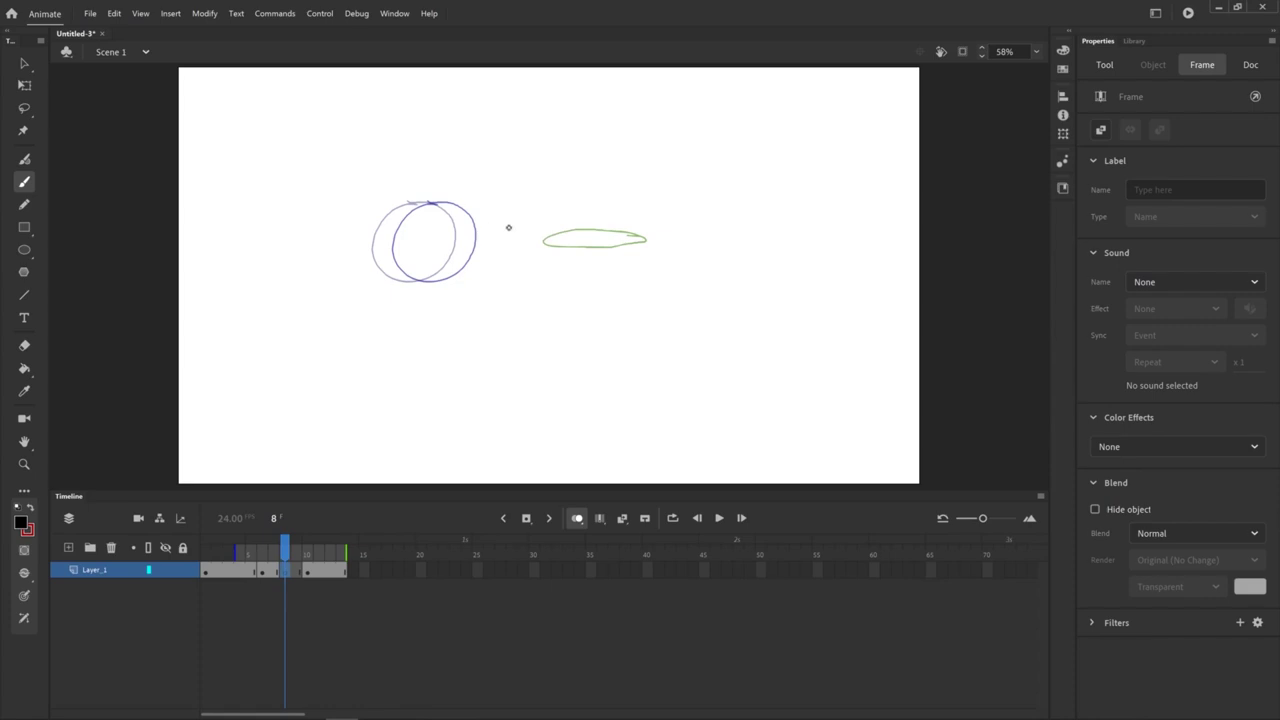
{"action": "mouse_move", "coordinate": [518, 217]}
{"action": "left_mouse_down"}
{"action": "mouse_move", "coordinate": [470, 236]}
{"action": "mouse_move", "coordinate": [493, 263]}
{"action": "mouse_move", "coordinate": [530, 258]}
{"action": "mouse_move", "coordinate": [560, 230]}
{"action": "mouse_move", "coordinate": [525, 261]}
{"action": "left_mouse_up"}
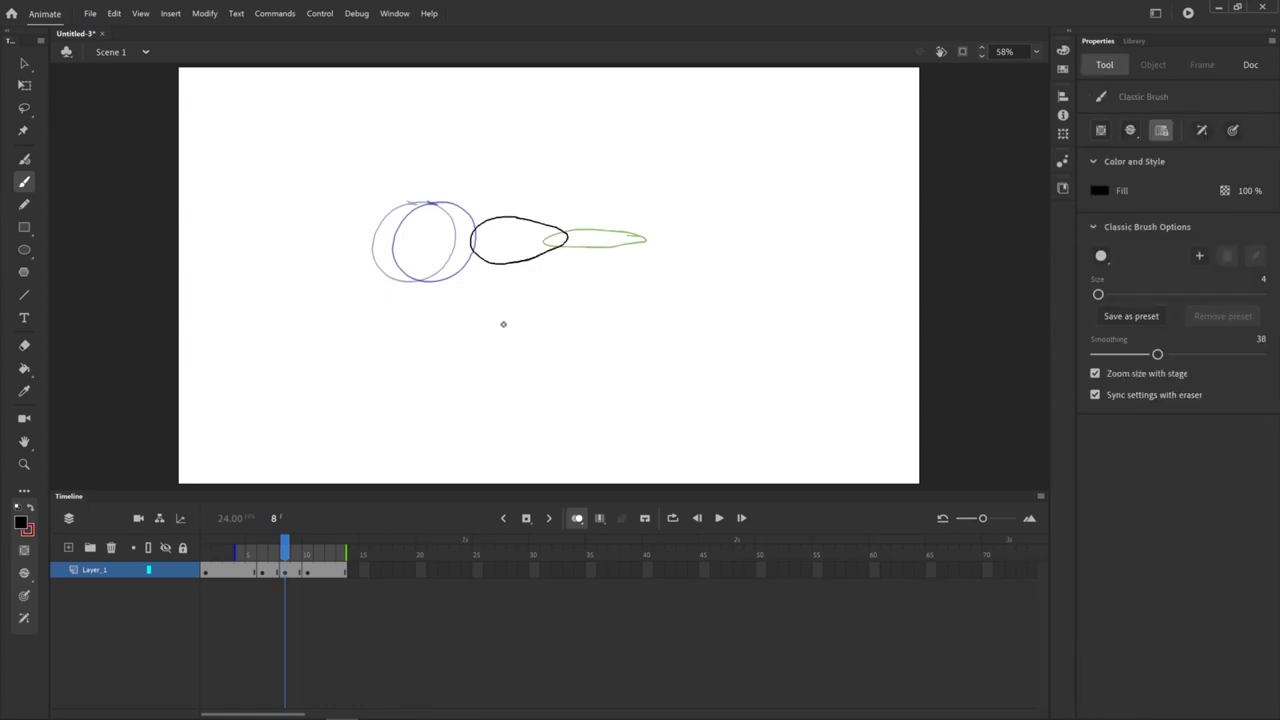
Nudge the frame 8 teardrop slightly to the left and play the animation
{"action": "key", "text": "v"}
{"action": "left_click", "coordinate": [540, 252]}
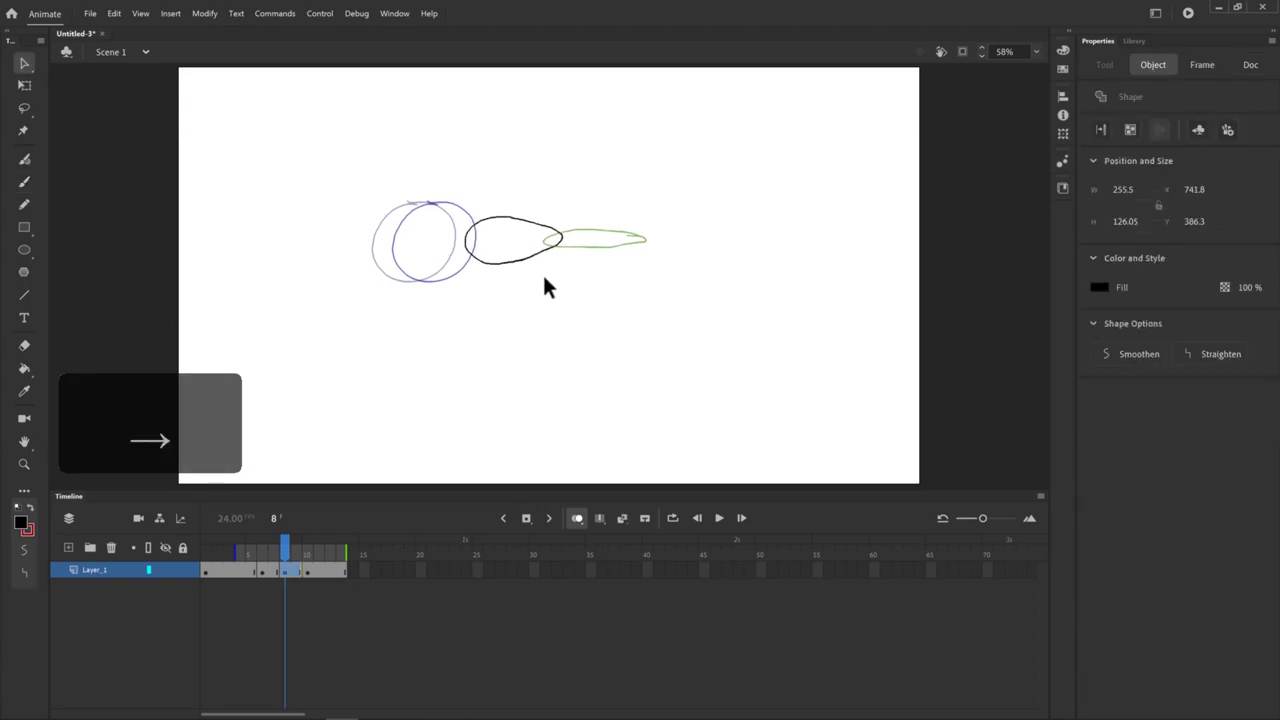
{"action": "key", "text": "Left"}
{"action": "key", "text": "Left"}
{"action": "key", "text": "Left"}
{"action": "key", "text": "Left"}
{"action": "key", "text": "Left"}
{"action": "left_click", "coordinate": [466, 512]}
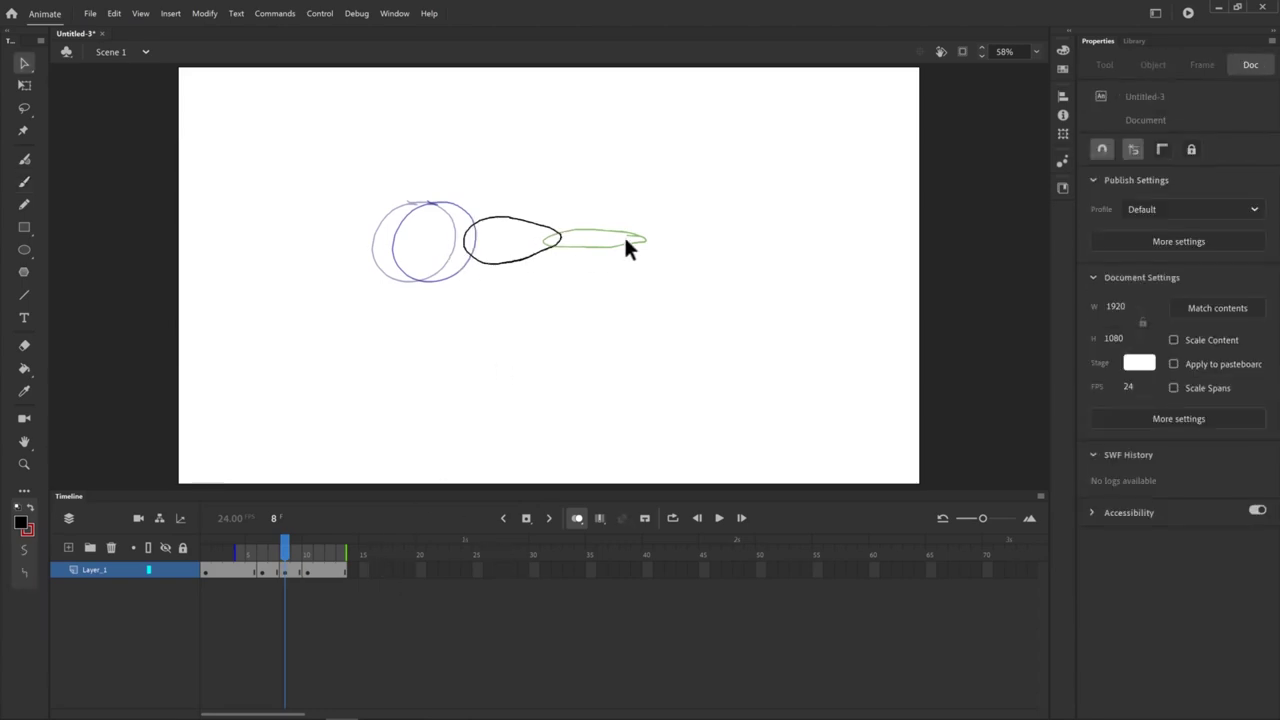
{"action": "key", "text": "Return"}
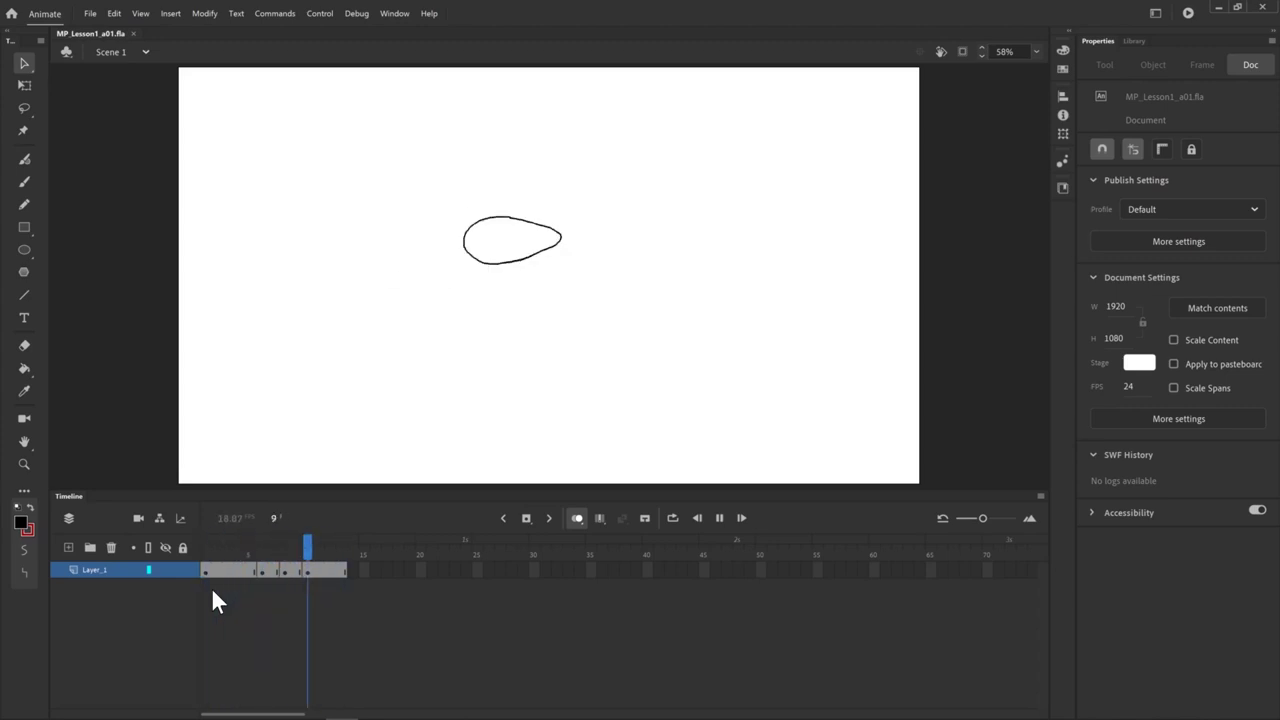
Open the advanced onion skin settings to examine the range, colour and opacity options
{"action": "left_click", "coordinate": [578, 518]}
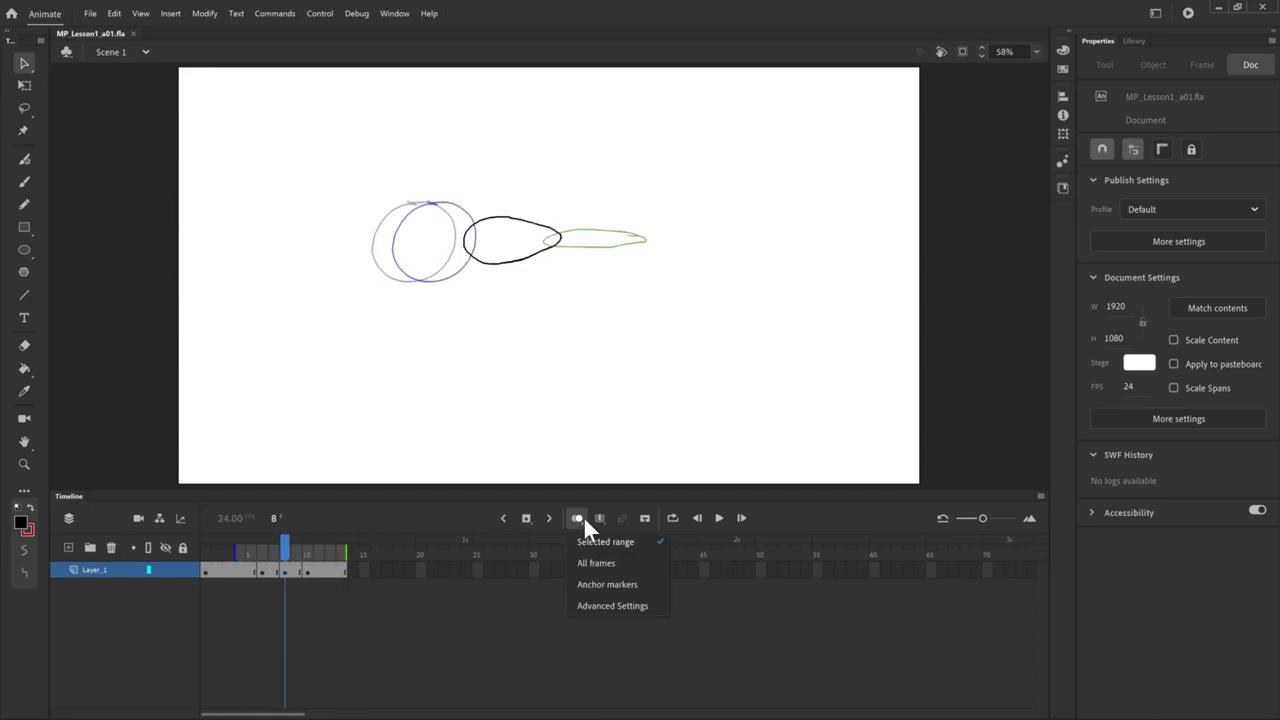
{"action": "left_click", "coordinate": [609, 604]}
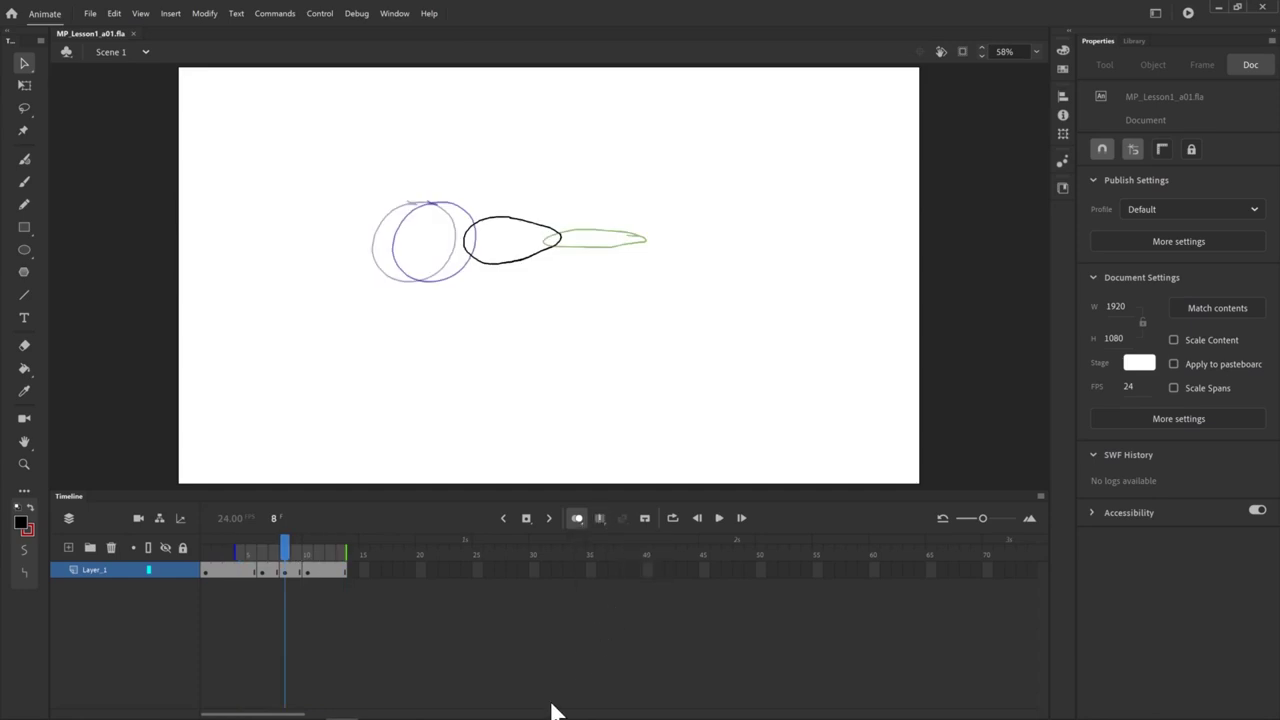
{"action": "left_click_drag", "start_coordinate": [228, 252], "coordinate": [223, 258]}
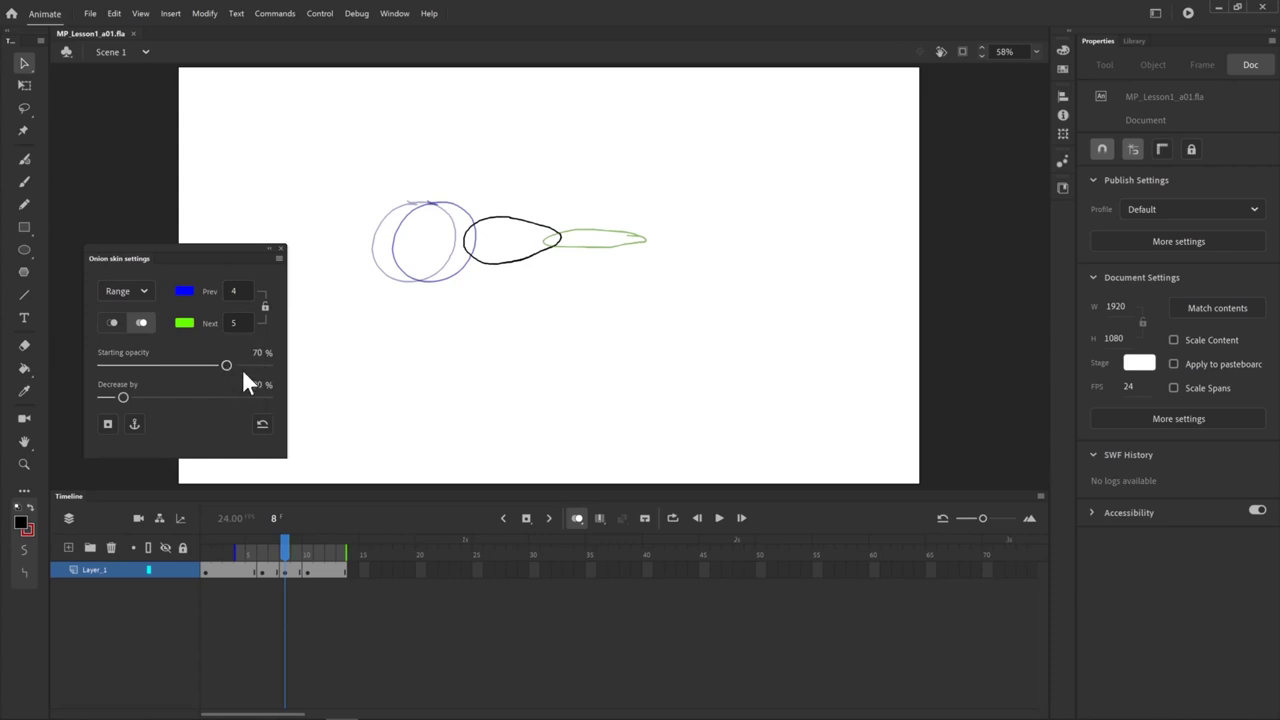
Try grey and dark red as the onion skin colour for the next frames, and restore bright green
{"action": "left_click", "coordinate": [183, 321]}
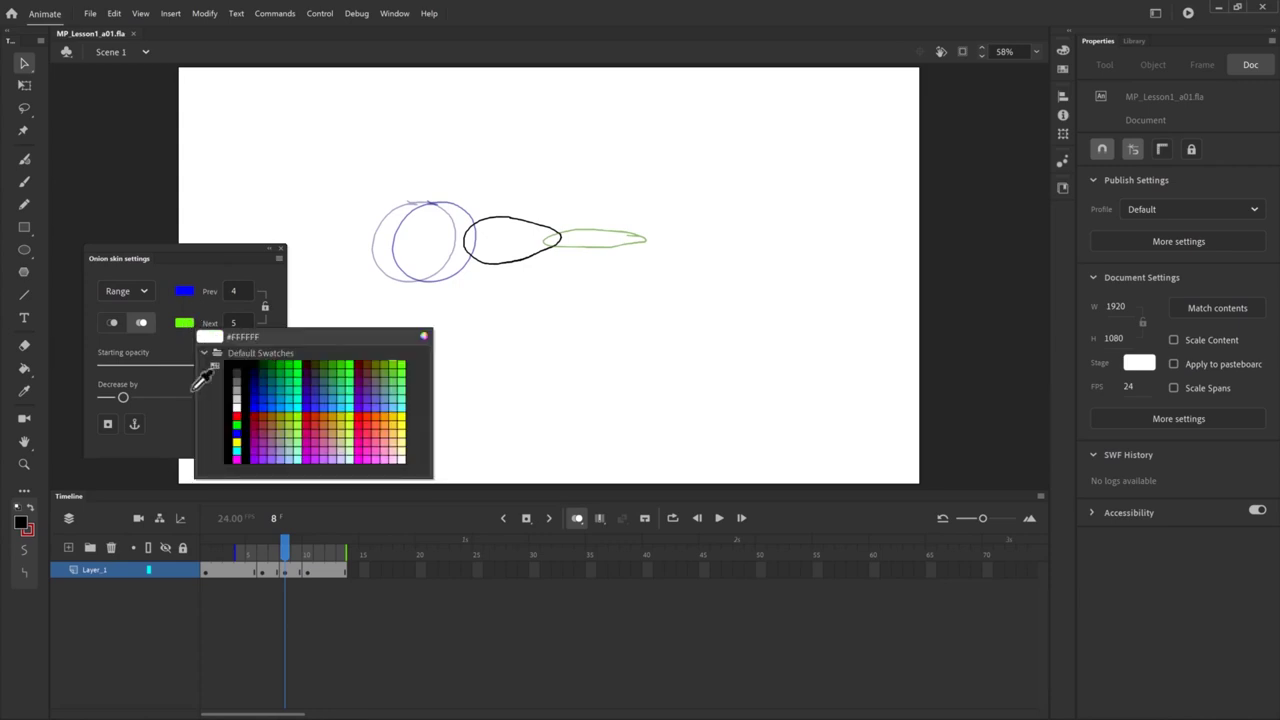
{"action": "left_click", "coordinate": [238, 389]}
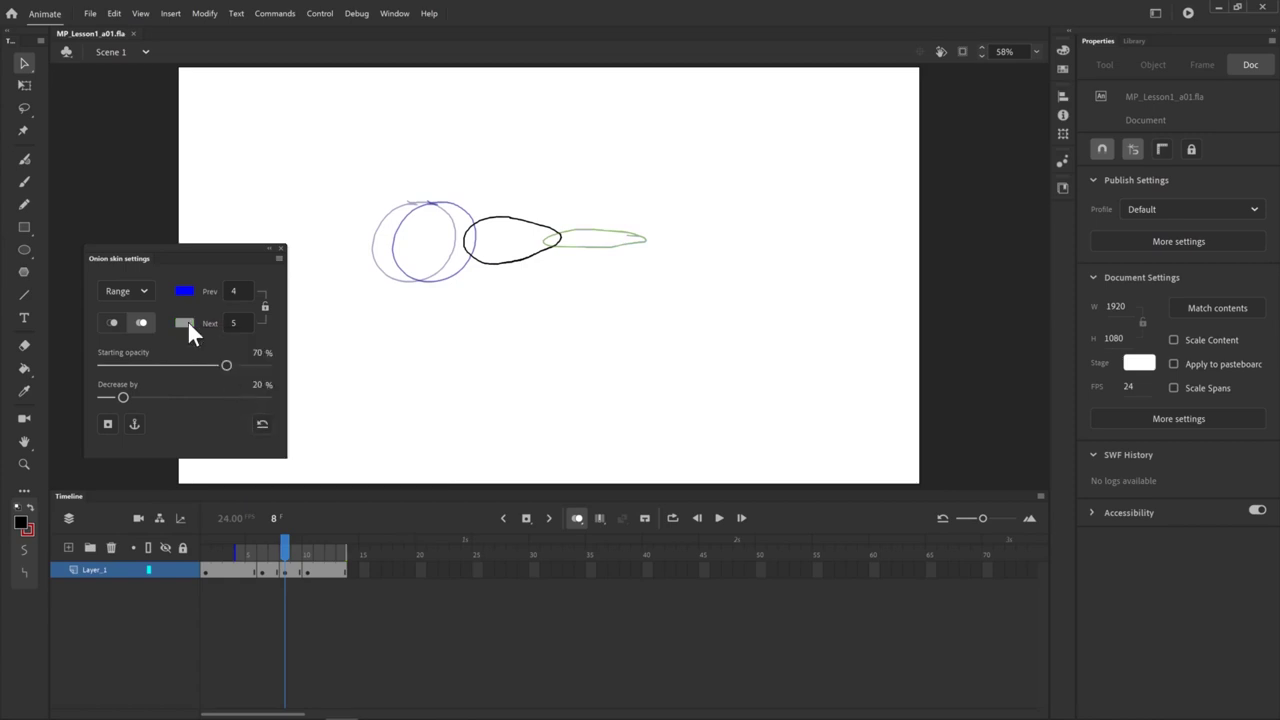
{"action": "left_click", "coordinate": [186, 322]}
{"action": "left_click", "coordinate": [257, 404]}
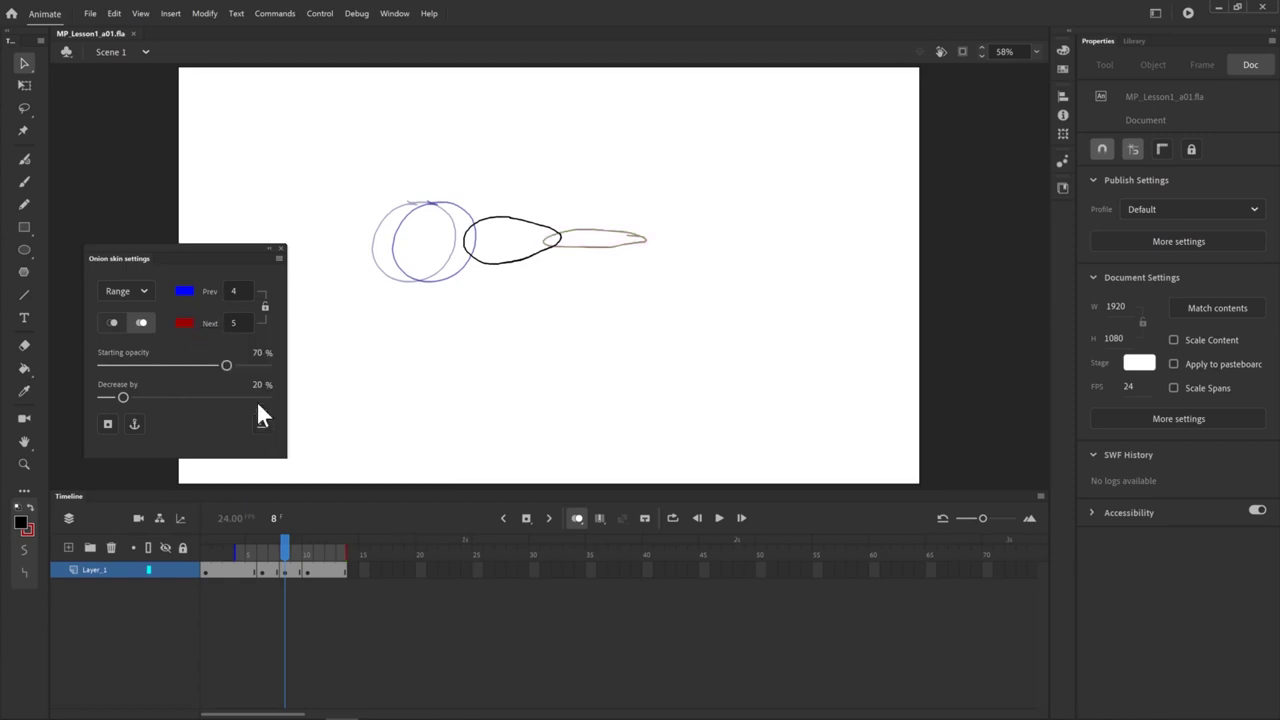
{"action": "left_click", "coordinate": [185, 322]}
{"action": "left_click", "coordinate": [400, 364]}
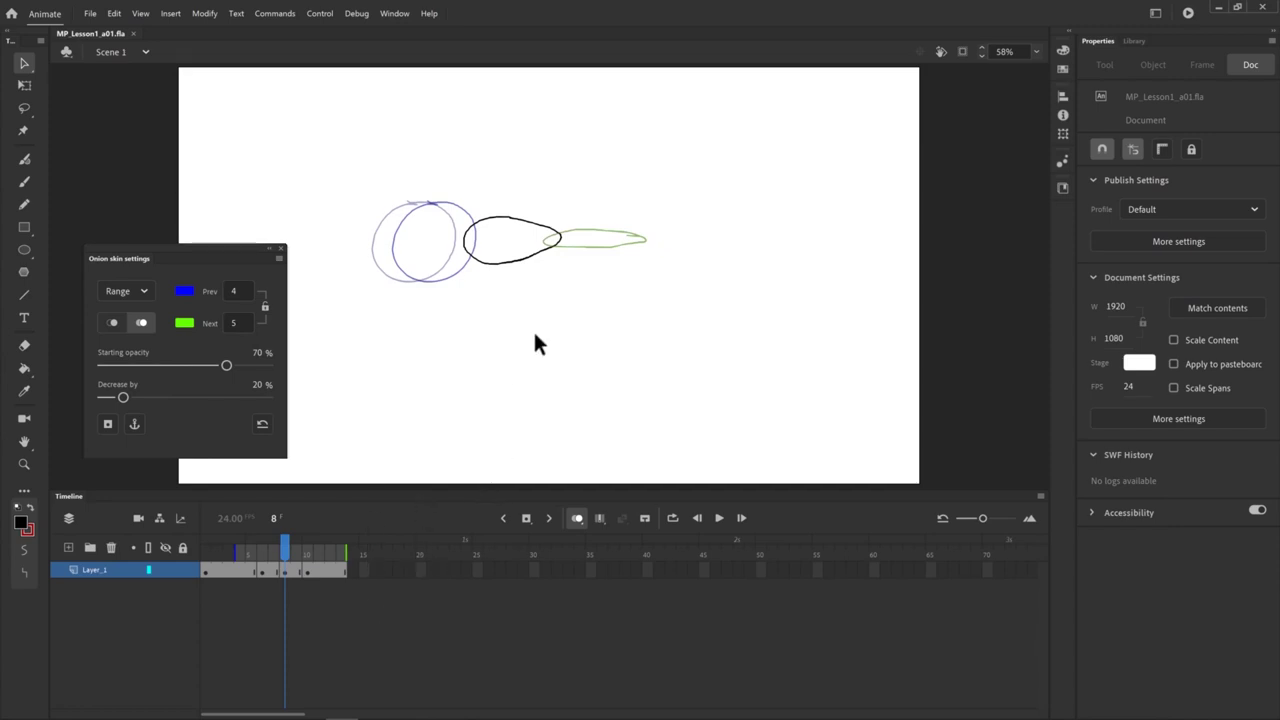
Close the onion skin settings, enable Edit Multiple Frames and extend its range back to frame 1
{"action": "left_click", "coordinate": [280, 257]}
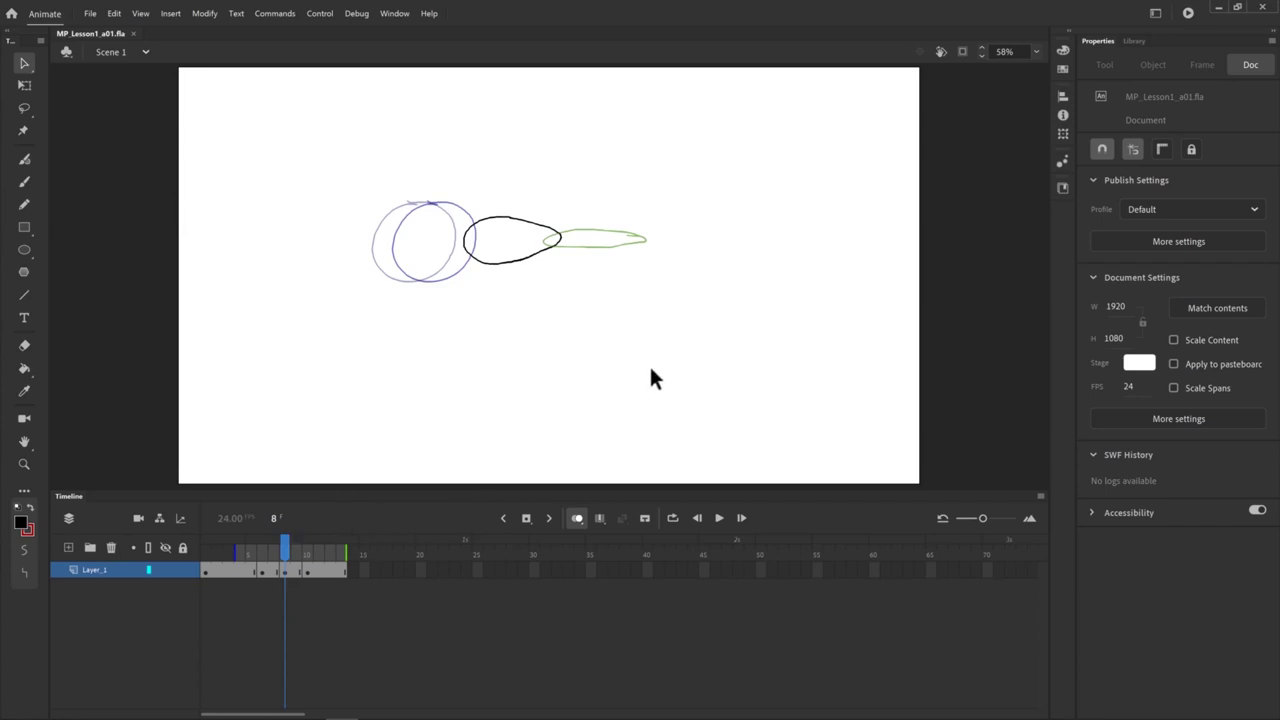
{"action": "left_click", "coordinate": [600, 518]}
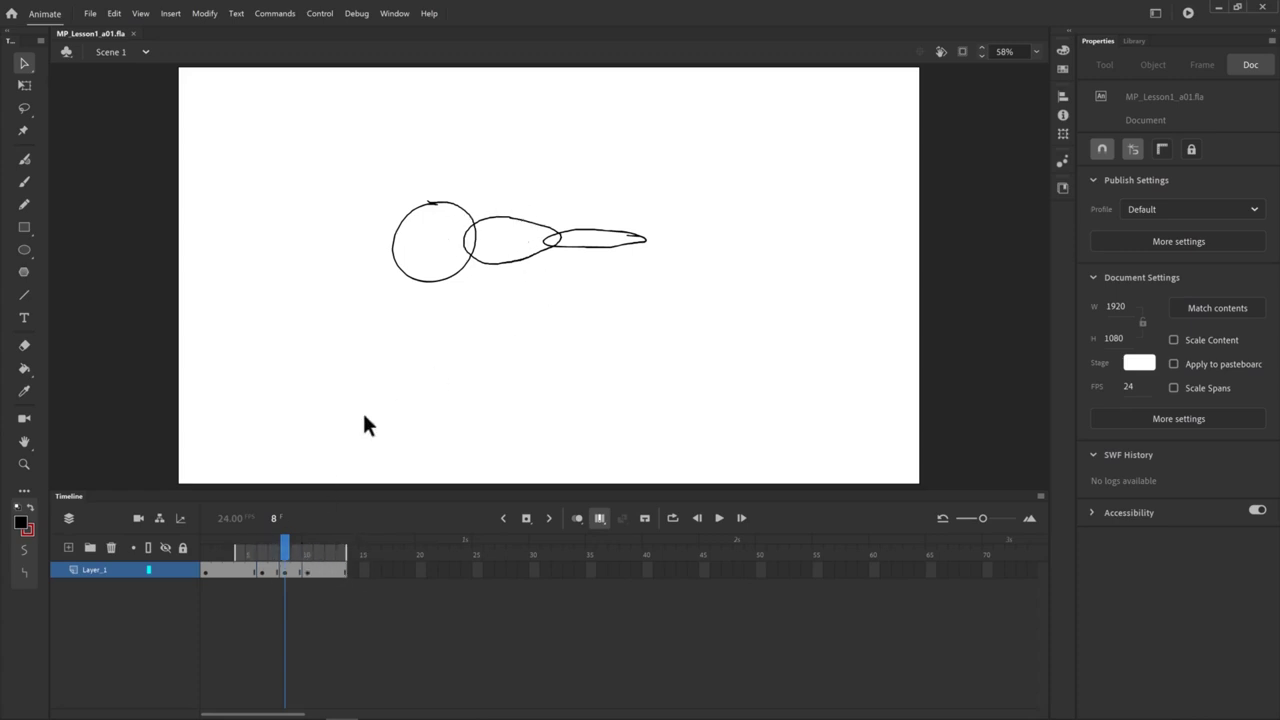
{"action": "left_click_drag", "start_coordinate": [238, 540], "coordinate": [187, 571]}
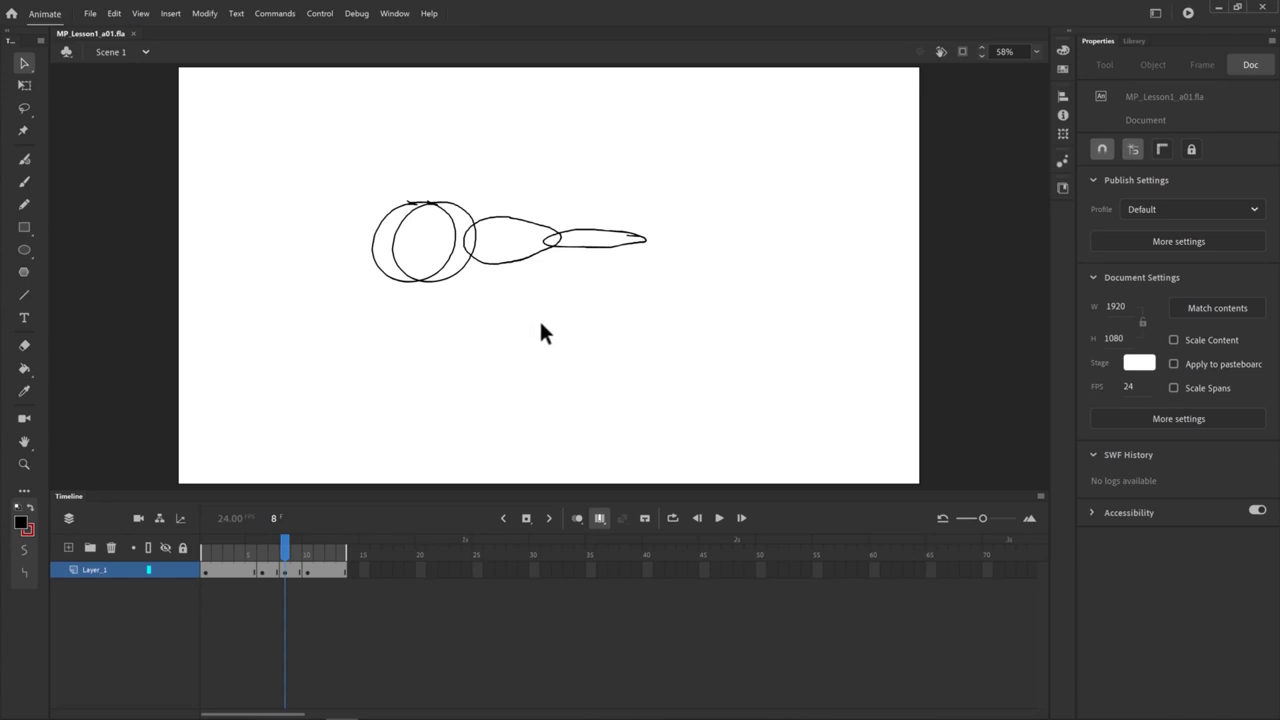
Nudge the flat oval about 70 px to the left while editing multiple frames
{"action": "left_click", "coordinate": [606, 240]}
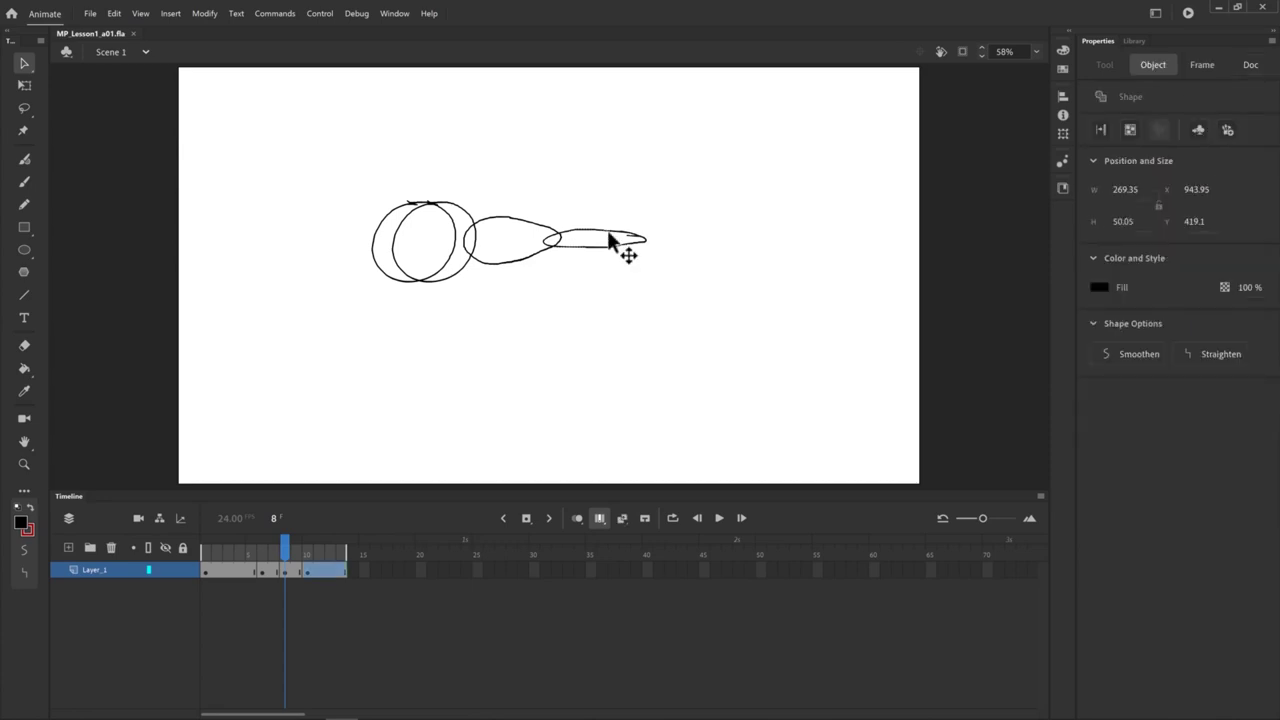
{"action": "key", "text": "Return"}
{"action": "key", "text": "shift+Left"}
{"action": "key", "text": "shift+Left"}
{"action": "key", "text": "shift+Left"}
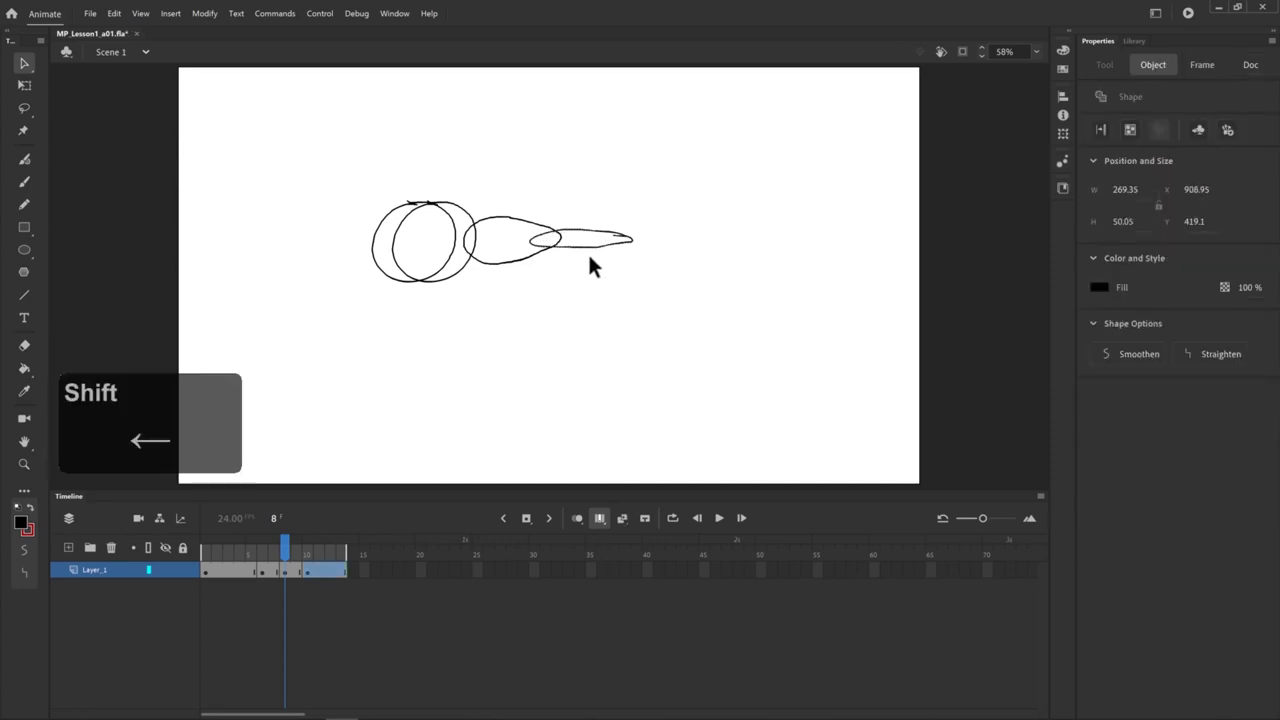
{"action": "key", "text": "shift+Left"}
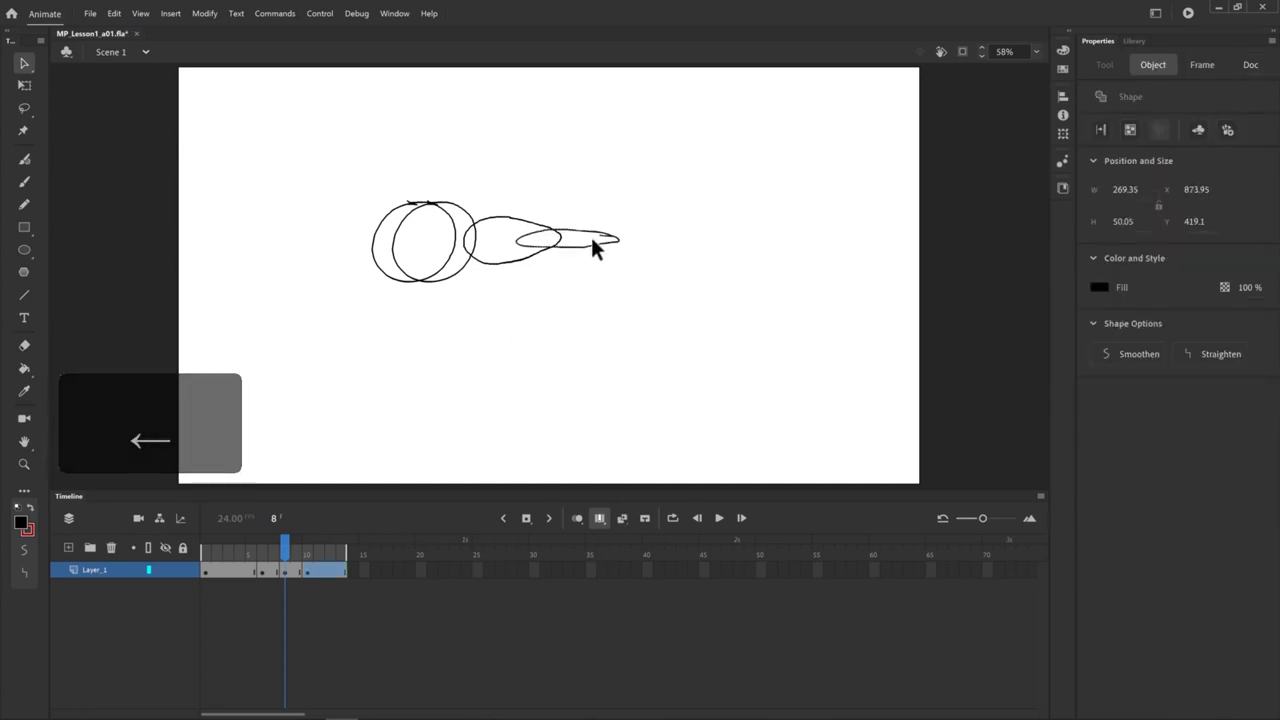
Nudge the circle on frame 6 to the right, closer to the teardrop
{"action": "key", "text": "shift+Right"}
{"action": "key", "text": "shift+Right"}
{"action": "key", "text": "shift+Right"}
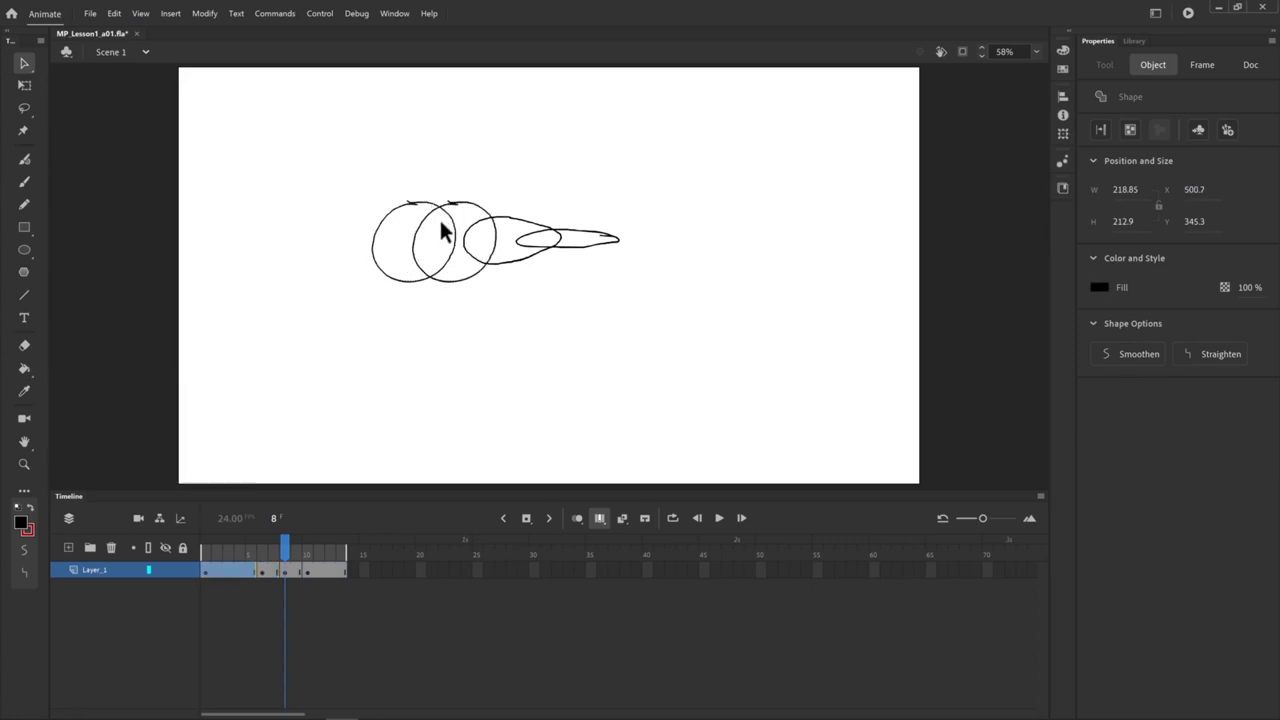
Enlarge the frame 1 circle to about 267 px wide with Free Transform, shift it left and deselect it
{"action": "left_click", "coordinate": [446, 283]}
{"action": "key", "text": "q"}
{"action": "left_click_drag", "start_coordinate": [416, 202], "coordinate": [416, 179]}
{"action": "left_click_drag", "start_coordinate": [366, 240], "coordinate": [362, 241]}
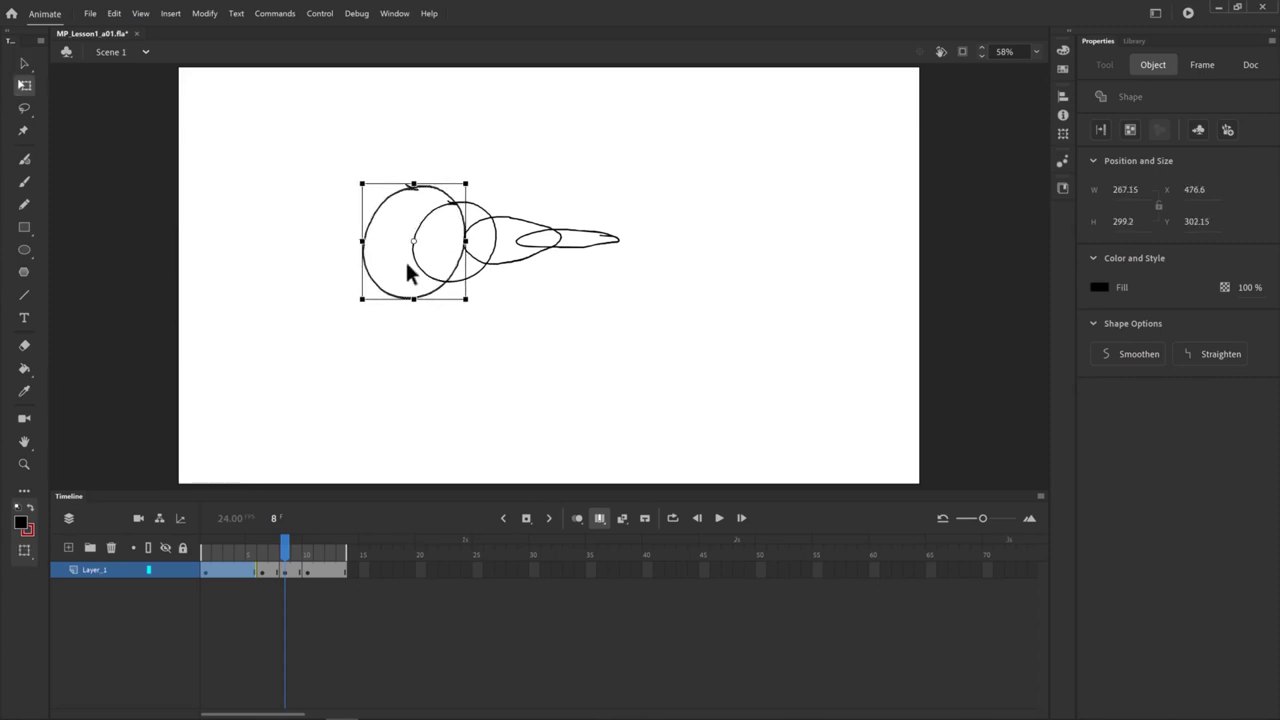
{"action": "key", "text": "shift+Left"}
{"action": "key", "text": "shift+Left"}
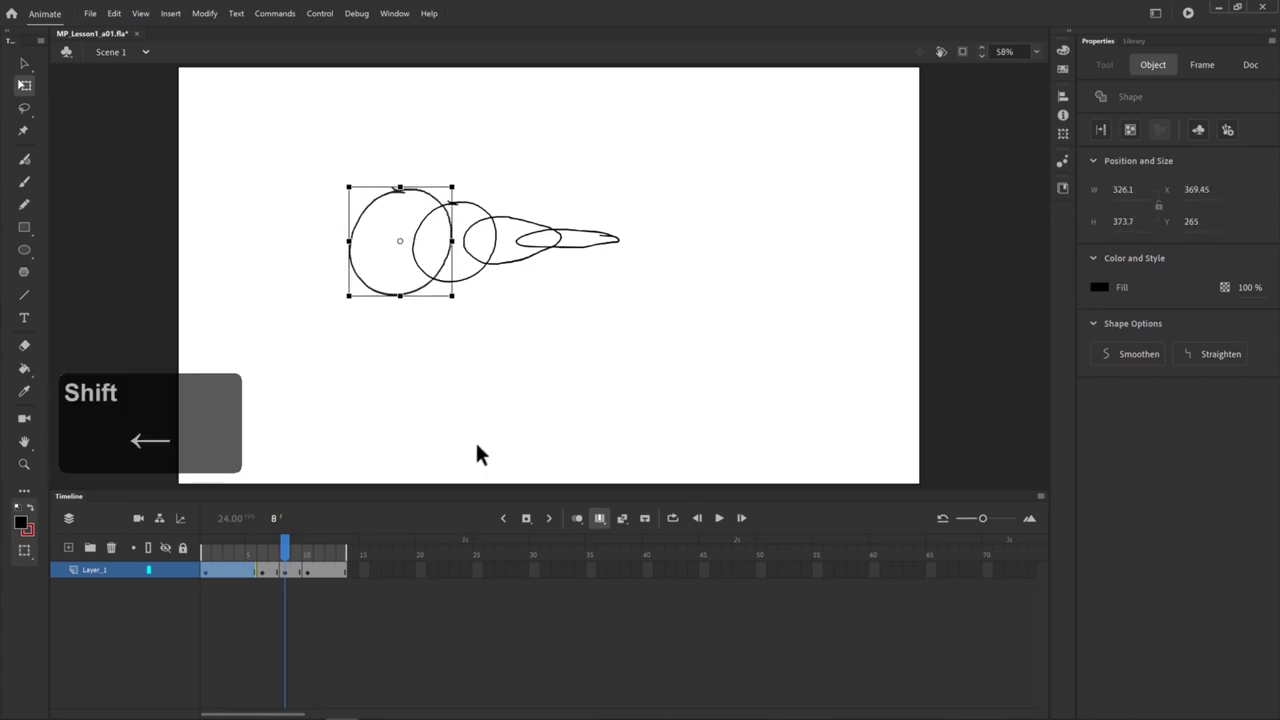
{"action": "key", "text": "shift+Left"}
{"action": "left_click", "coordinate": [395, 569]}
{"action": "left_click", "coordinate": [360, 347]}
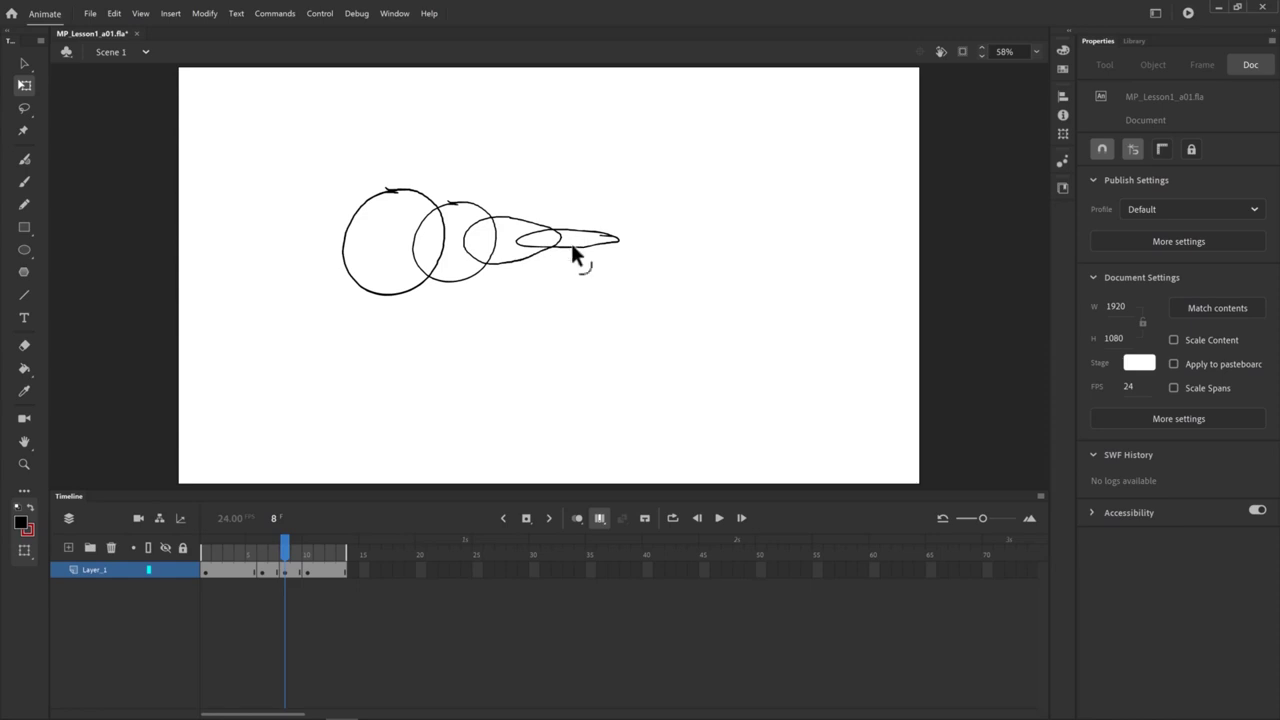
Play the adjusted animation, stop it at frame 7 and turn off Edit Multiple Frames
{"action": "key", "text": "Return"}
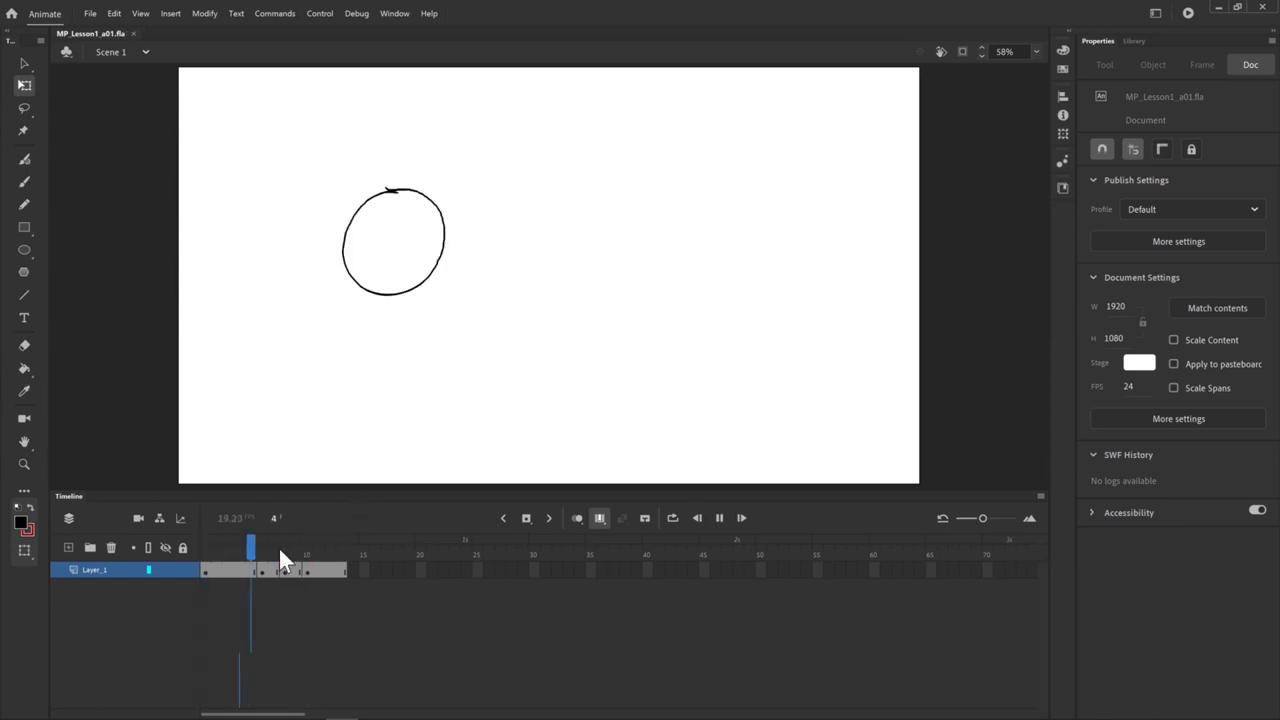
{"action": "key", "text": "Return"}
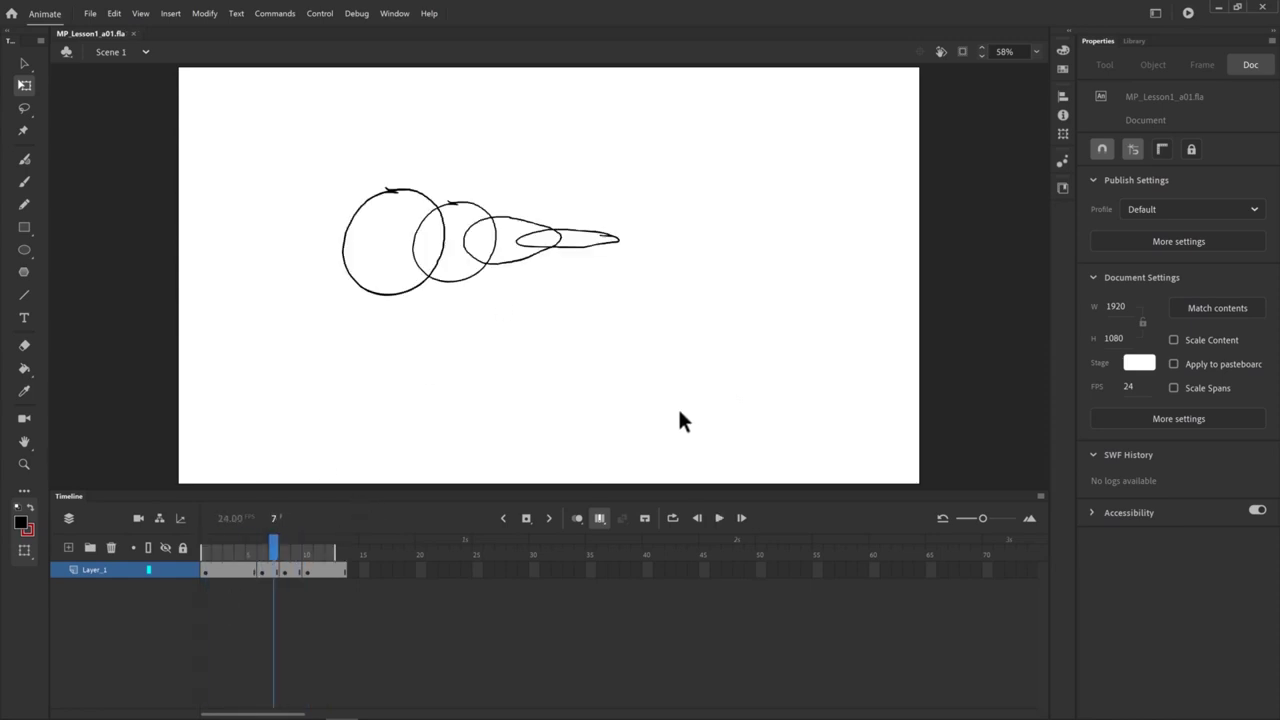
{"action": "left_click", "coordinate": [599, 518]}
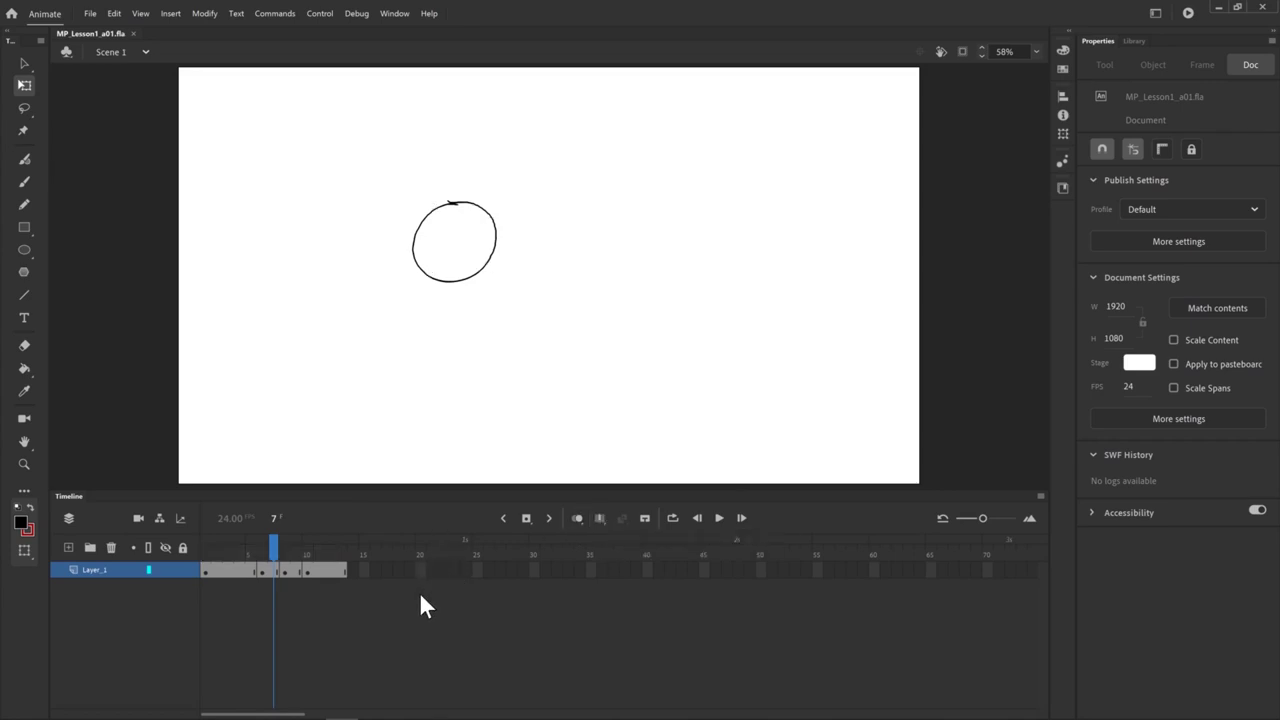
Move forward and backward through the timeline one frame at a time to check each drawing
{"action": "key", "text": "comma"}
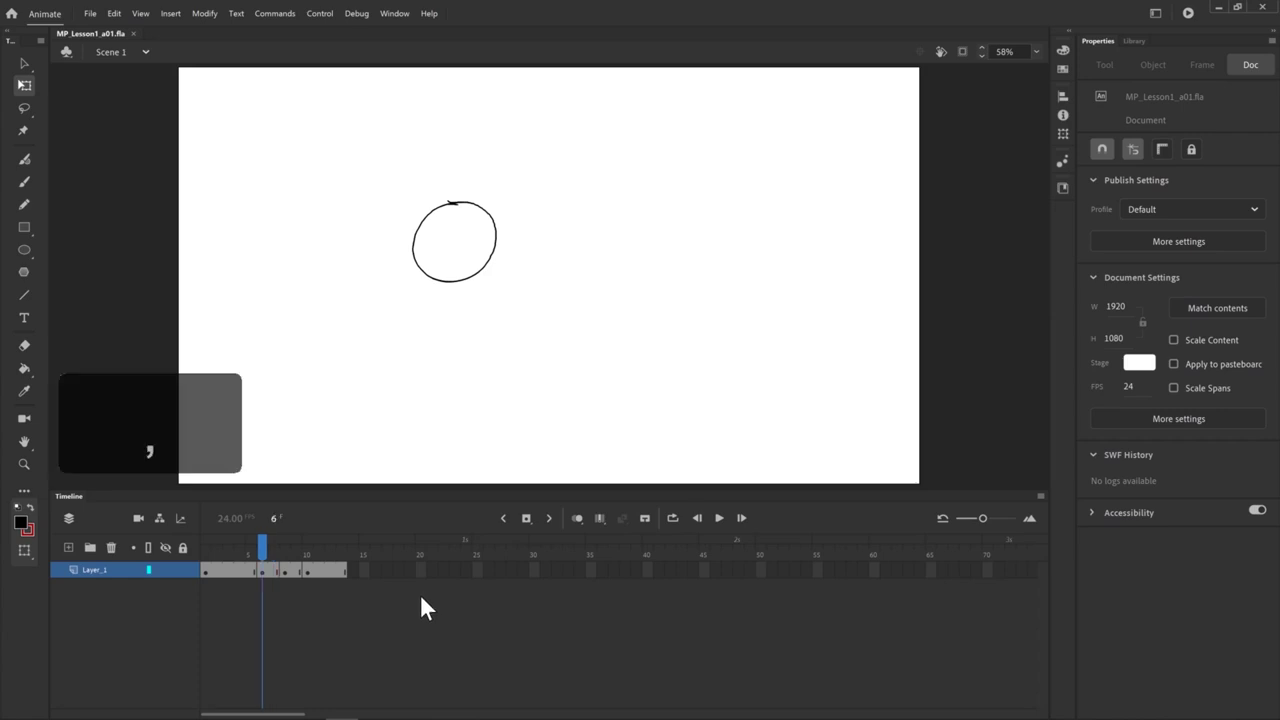
{"action": "key", "text": "period"}
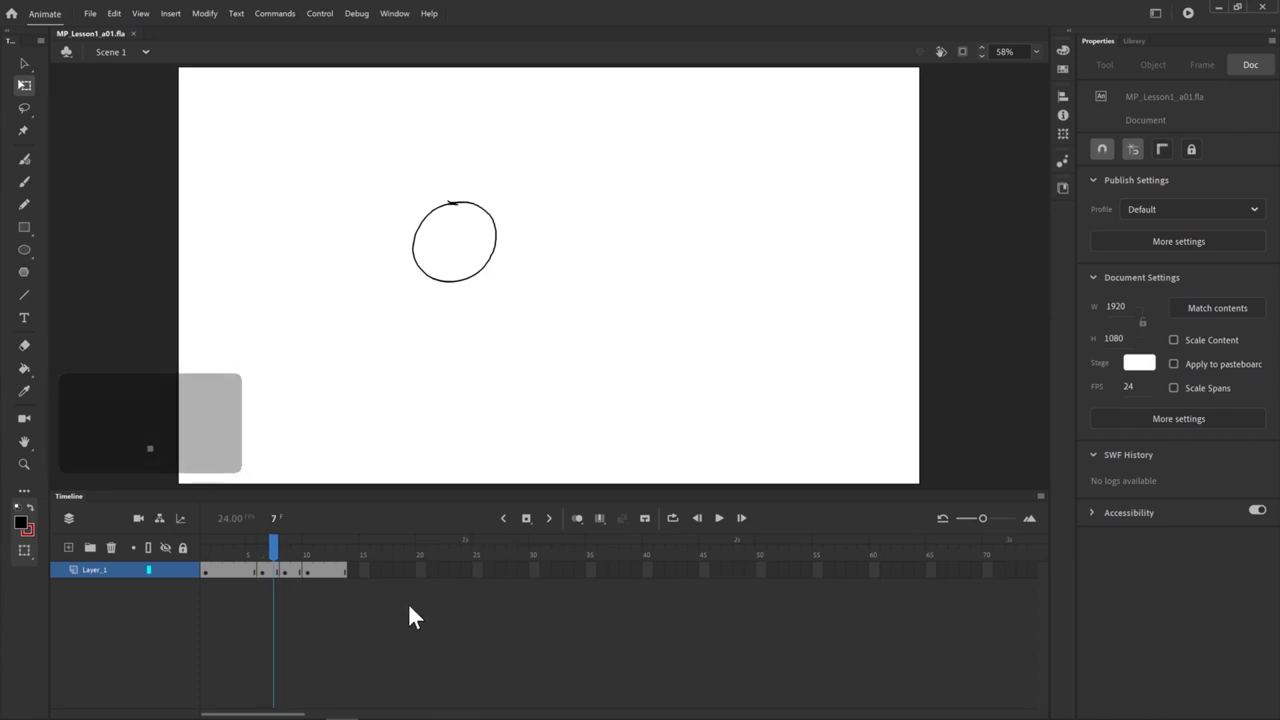
{"action": "key", "text": "comma"}
{"action": "key", "text": "period"}
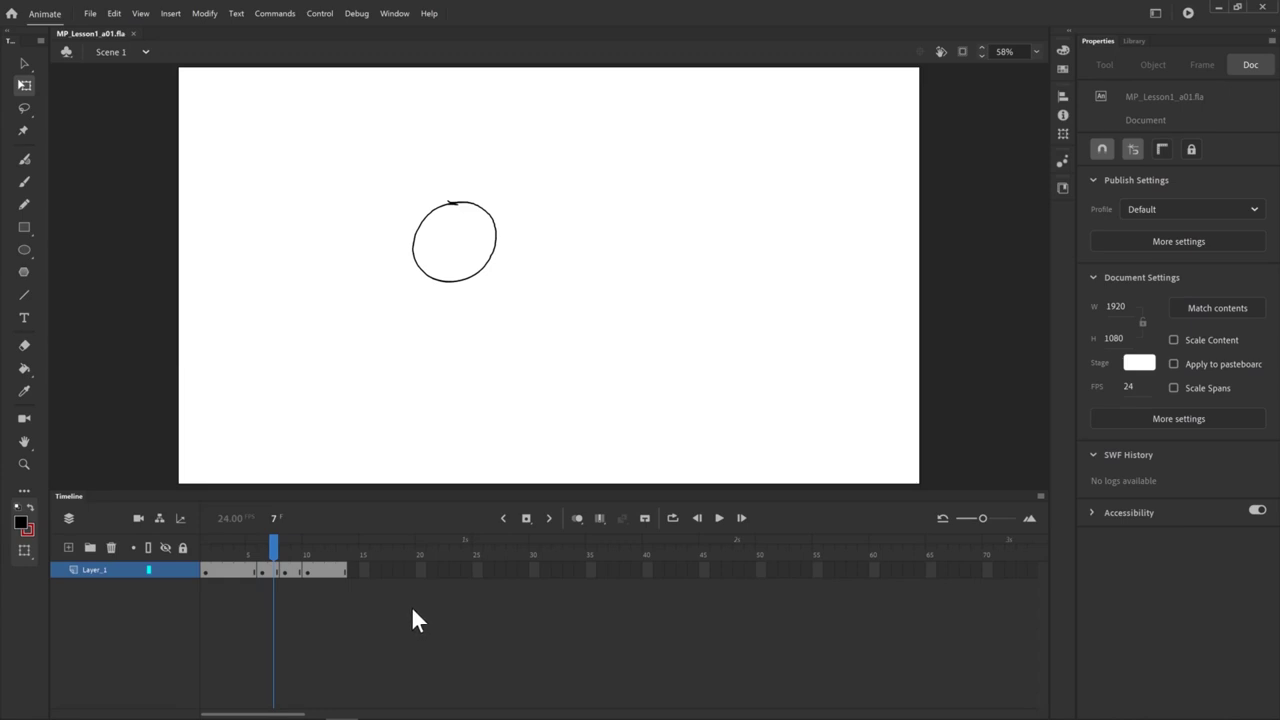
{"action": "key", "text": "period"}
{"action": "key", "text": "comma"}
{"action": "key", "text": "period"}
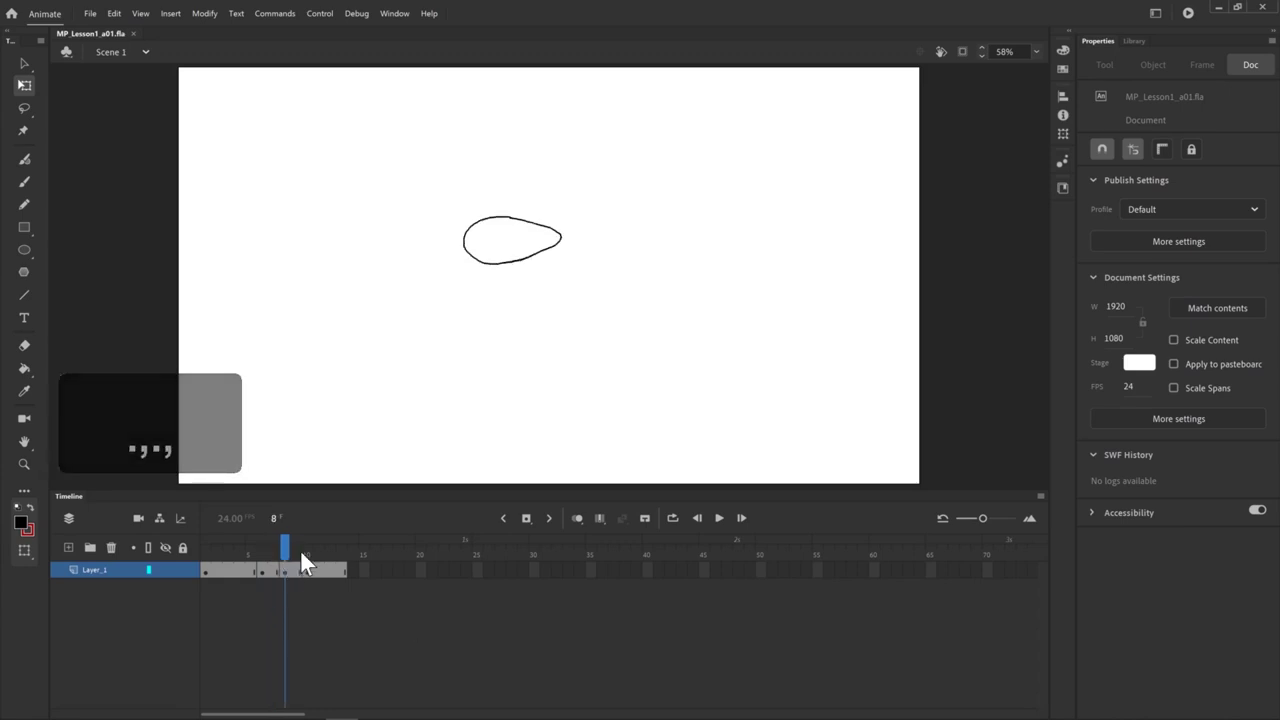
{"action": "key", "text": "period"}
{"action": "key", "text": "period"}
{"action": "key", "text": "period"}
{"action": "key", "text": "period"}
{"action": "key", "text": "comma"}
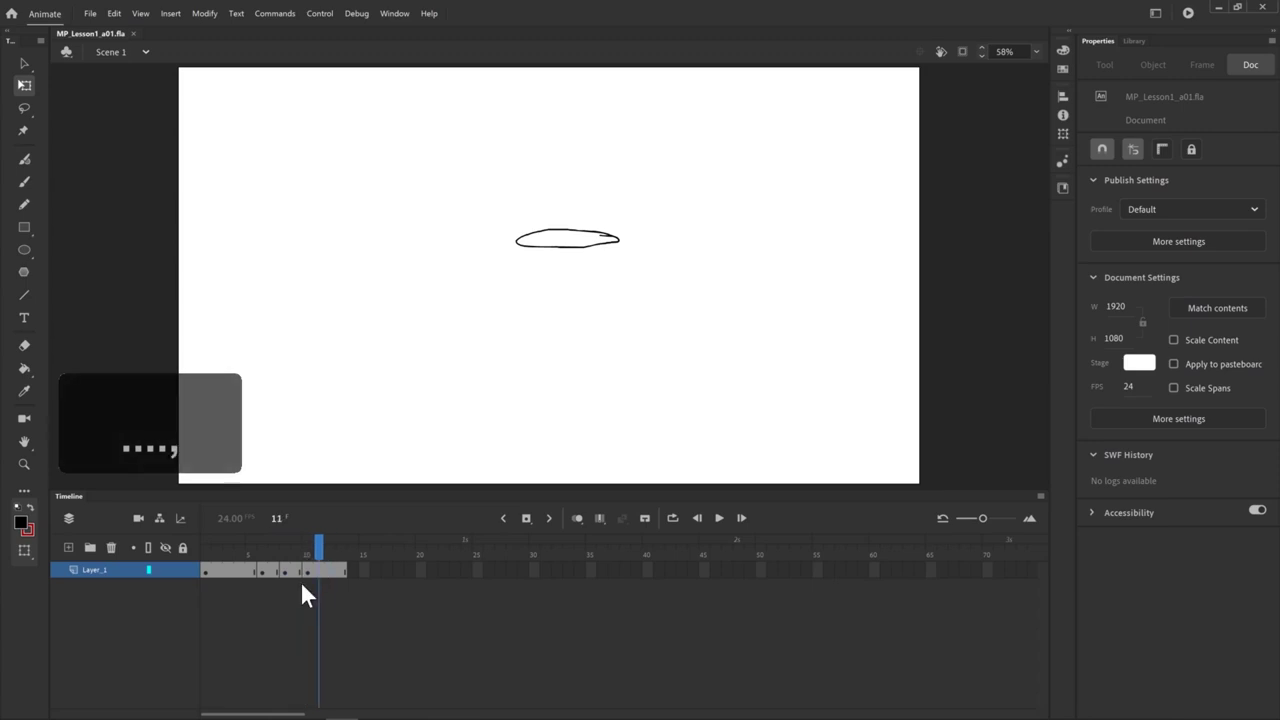
{"action": "key", "text": "comma"}
{"action": "key", "text": "comma"}
{"action": "key", "text": "comma"}
{"action": "key", "text": "comma"}
{"action": "key", "text": "comma"}
{"action": "key", "text": "comma"}
{"action": "key", "text": "comma"}
{"action": "key", "text": "comma"}
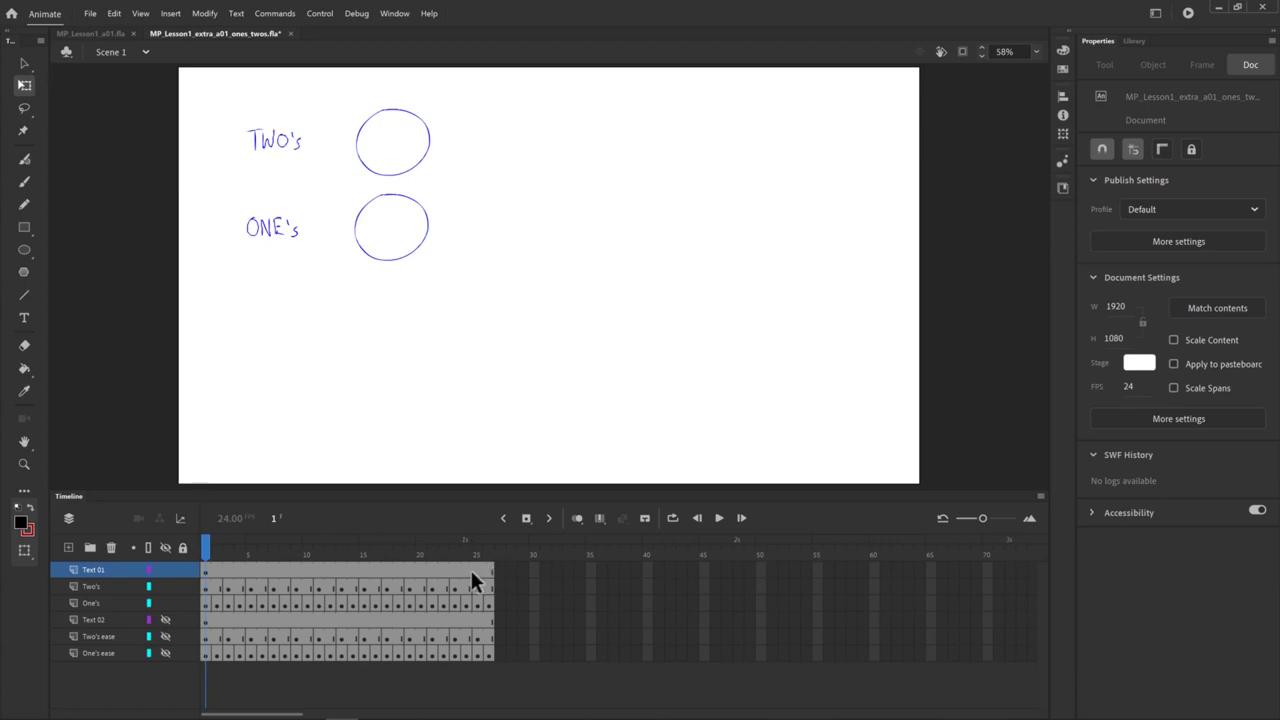
Examine the keyframe spacing on the Two's and One's layers of the MP_Lesson1_extra_a01_ones_twos file
{"action": "left_click", "coordinate": [205, 588]}
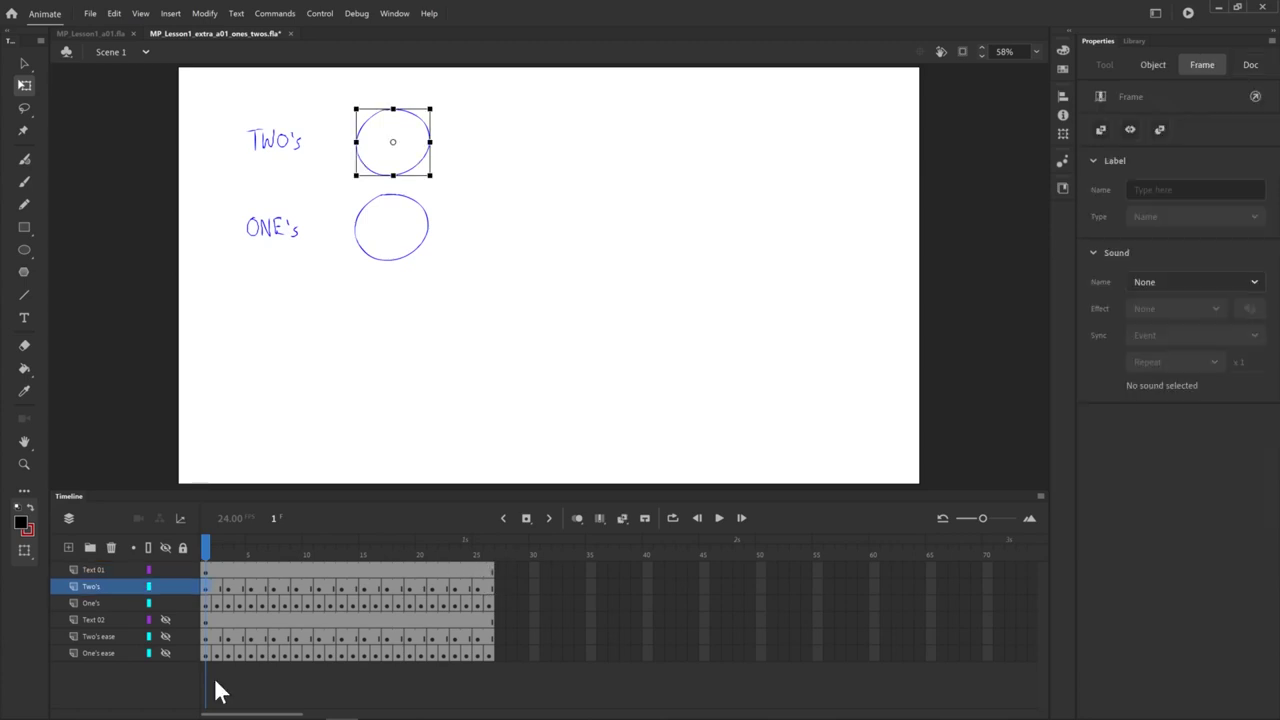
{"action": "left_click", "coordinate": [204, 602]}
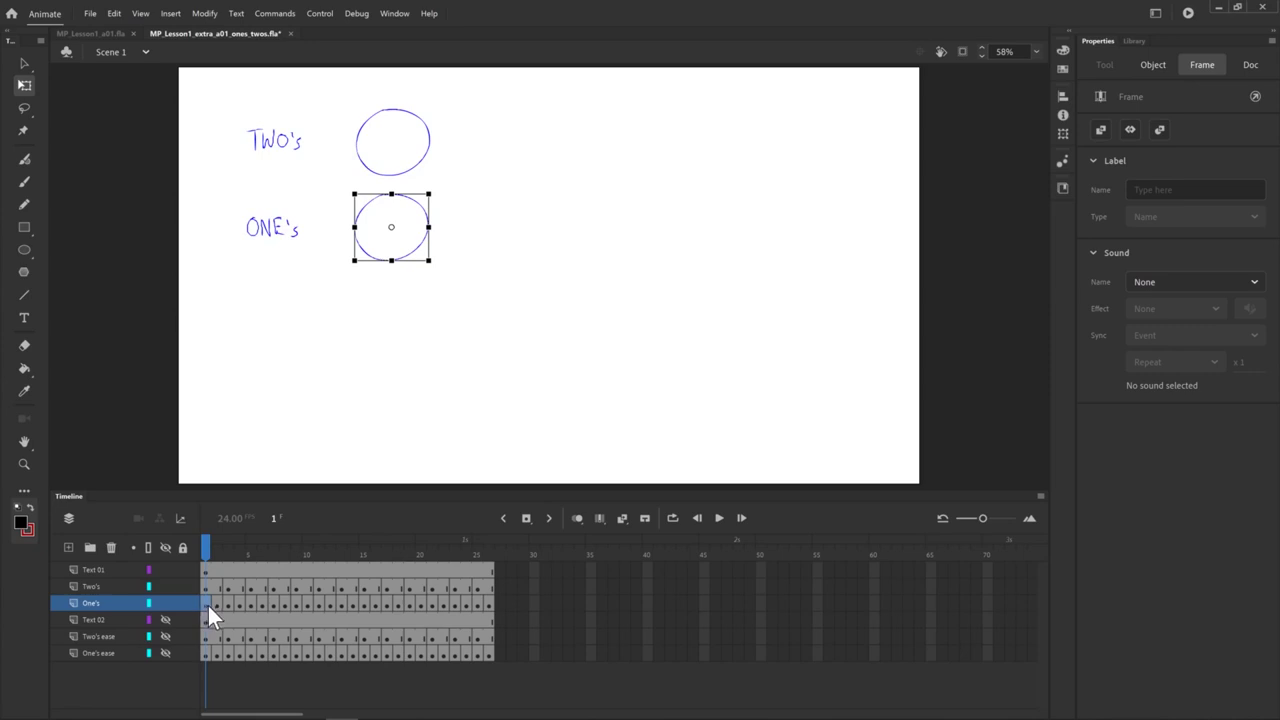
{"action": "left_click_drag", "start_coordinate": [210, 601], "coordinate": [282, 608]}
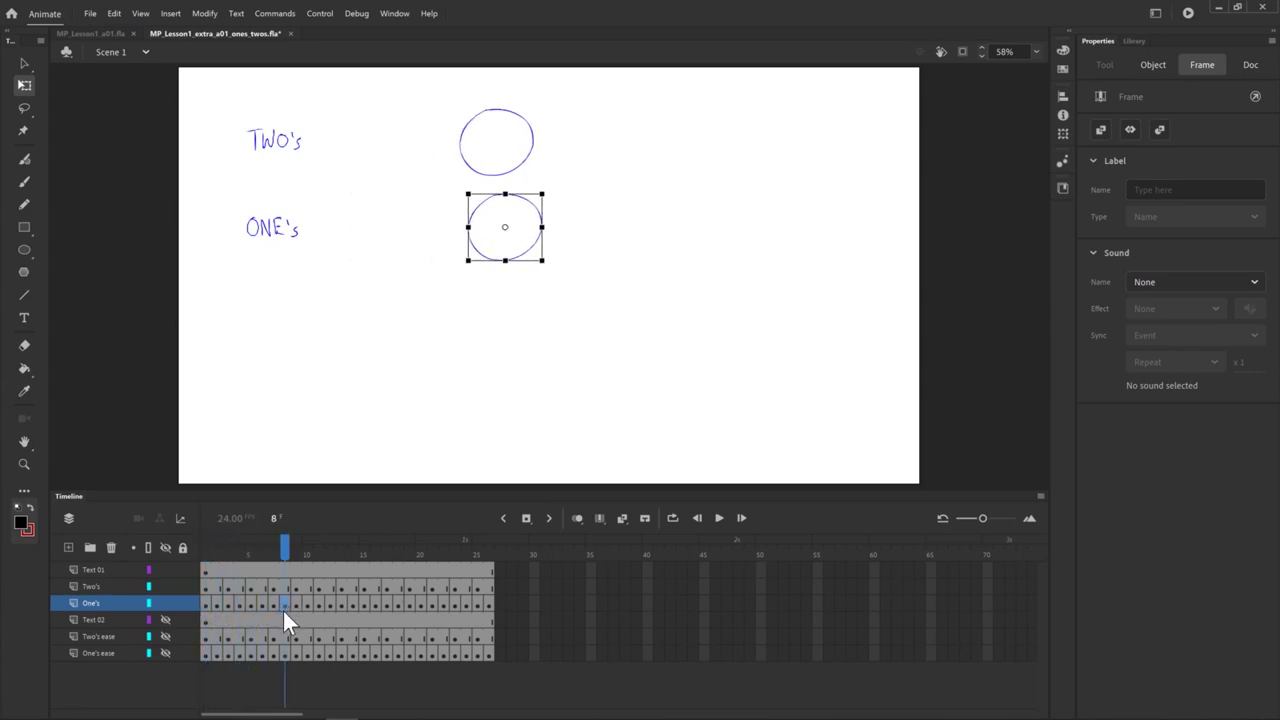
{"action": "left_click", "coordinate": [205, 586]}
{"action": "left_click", "coordinate": [216, 586]}
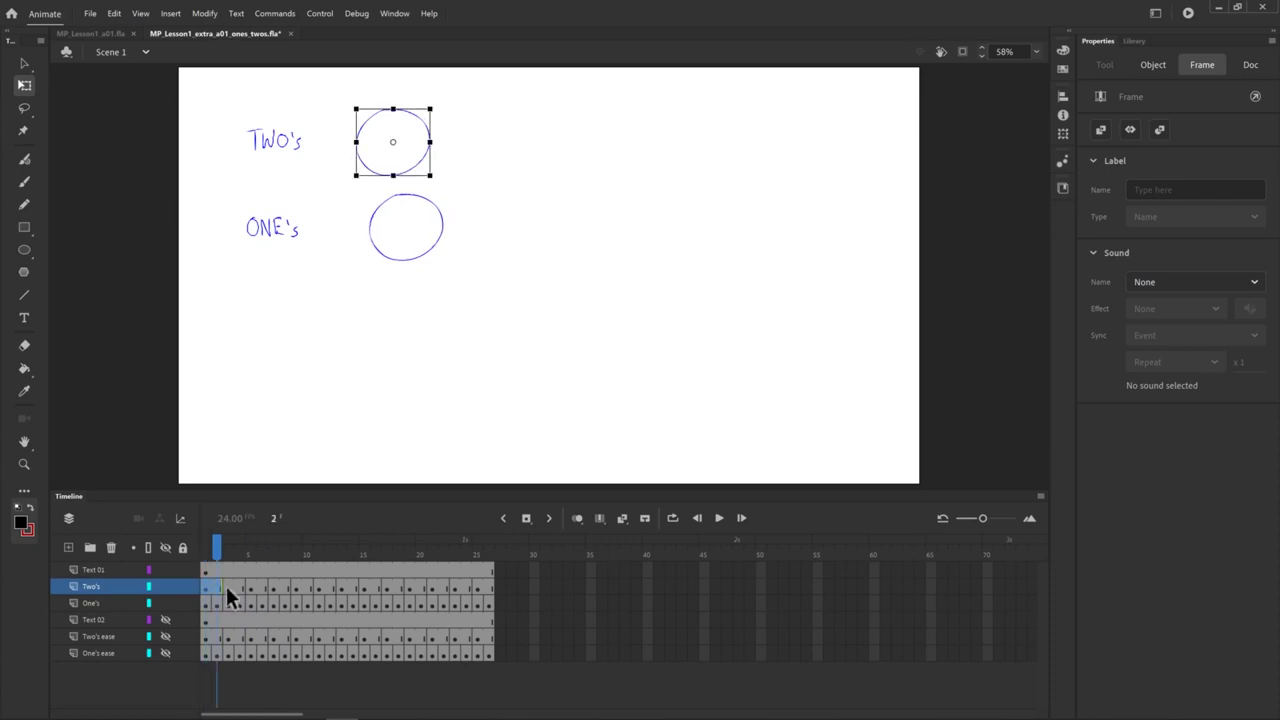
{"action": "left_click_drag", "start_coordinate": [226, 588], "coordinate": [238, 591]}
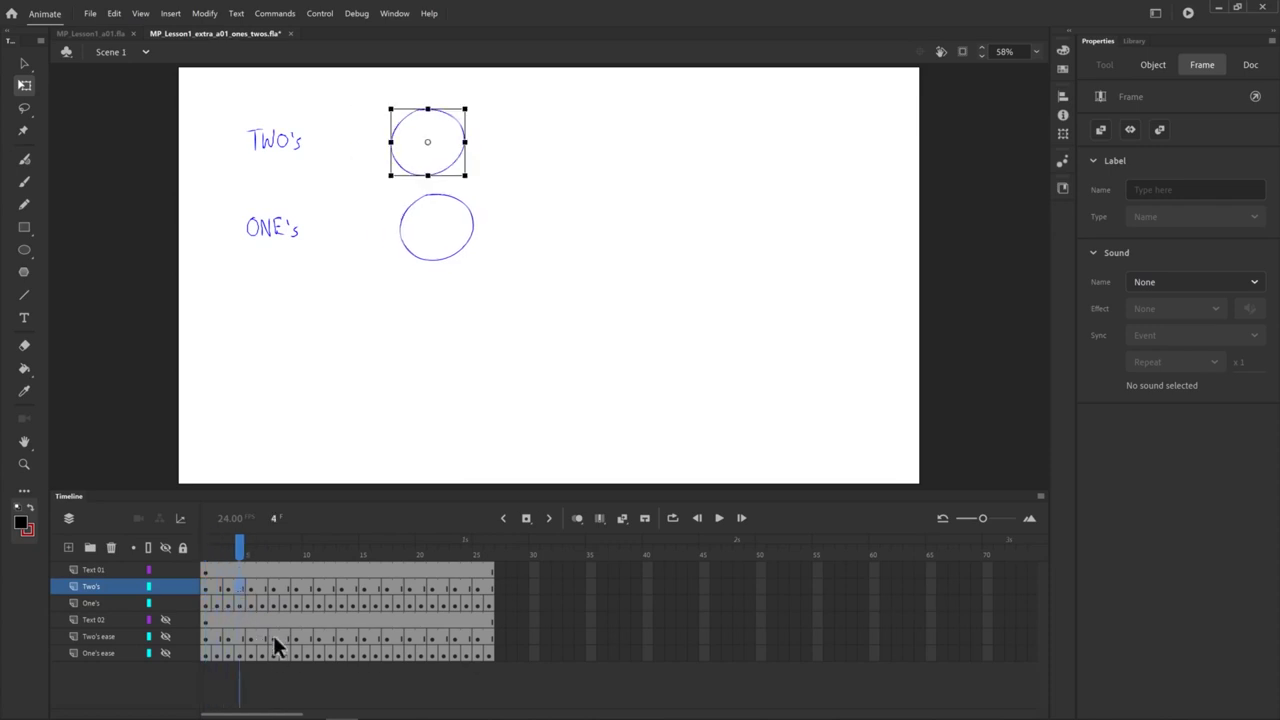
{"action": "left_click", "coordinate": [215, 603]}
{"action": "left_click", "coordinate": [204, 582]}
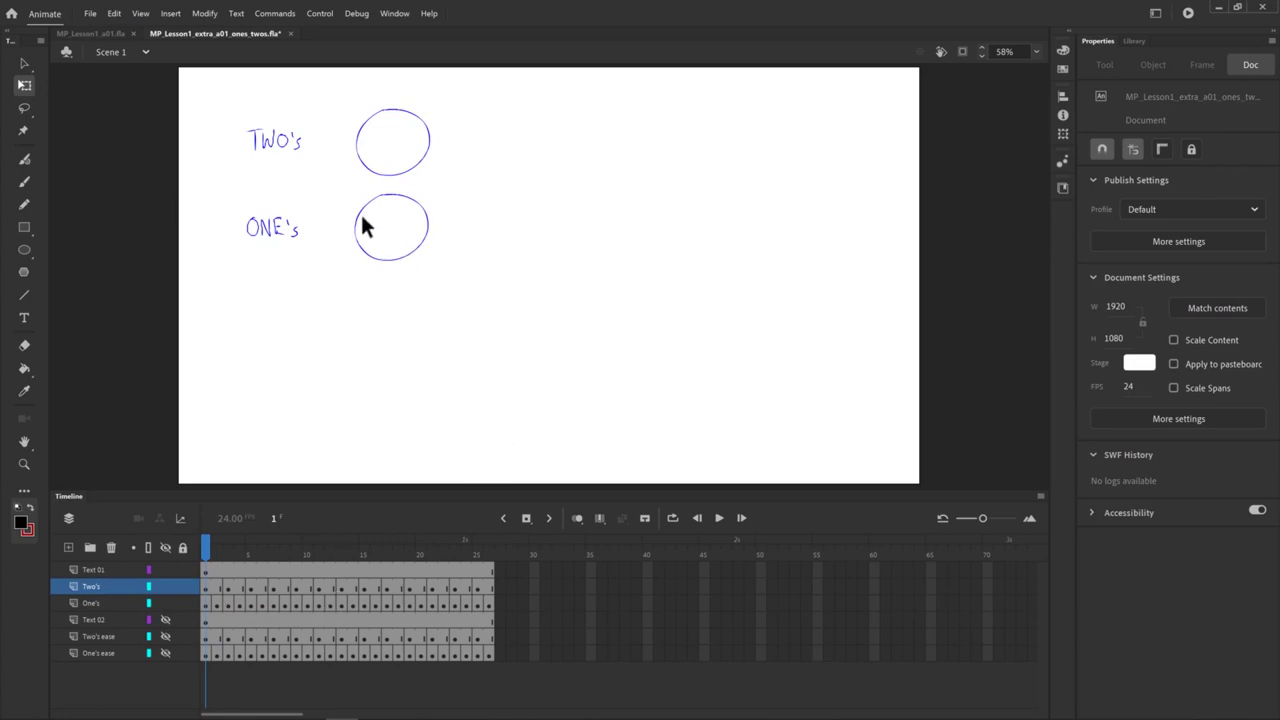
Play the ones and twos animations repeatedly from frames 1 and 8 to compare their motion, ending at frame 13
{"action": "key", "text": "Return"}
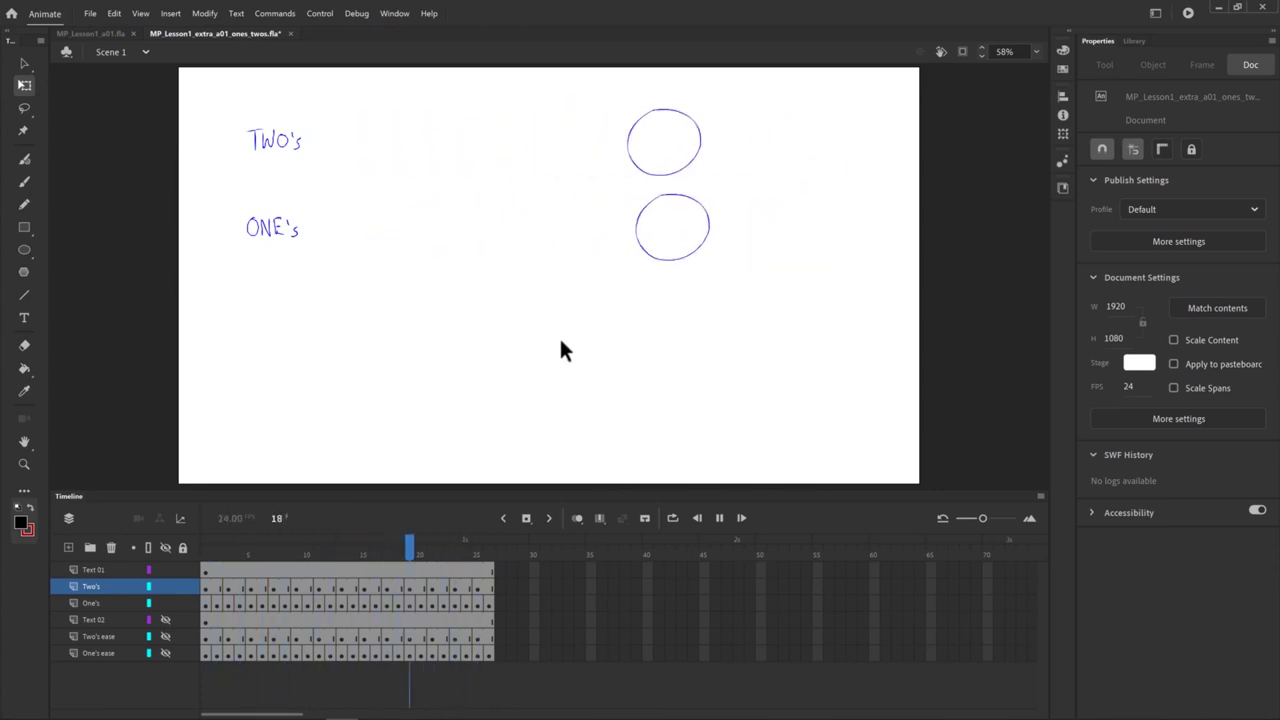
{"action": "left_click", "coordinate": [285, 552]}
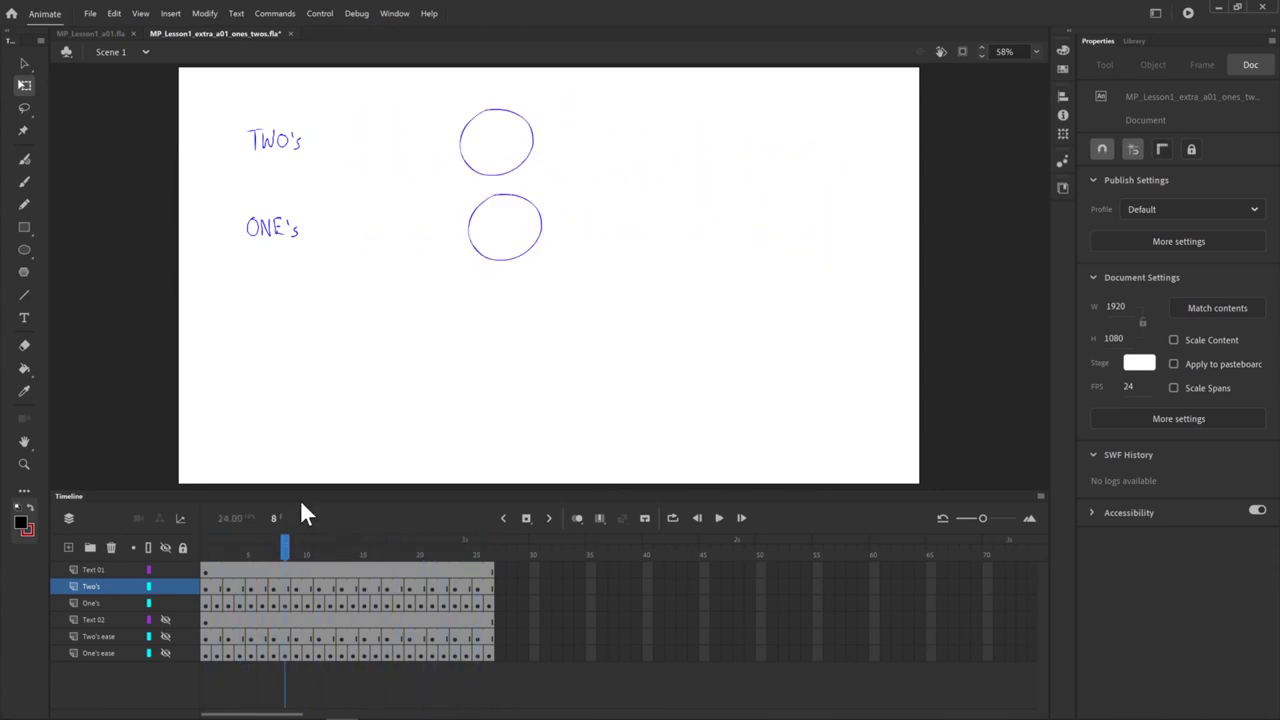
{"action": "key", "text": "Return"}
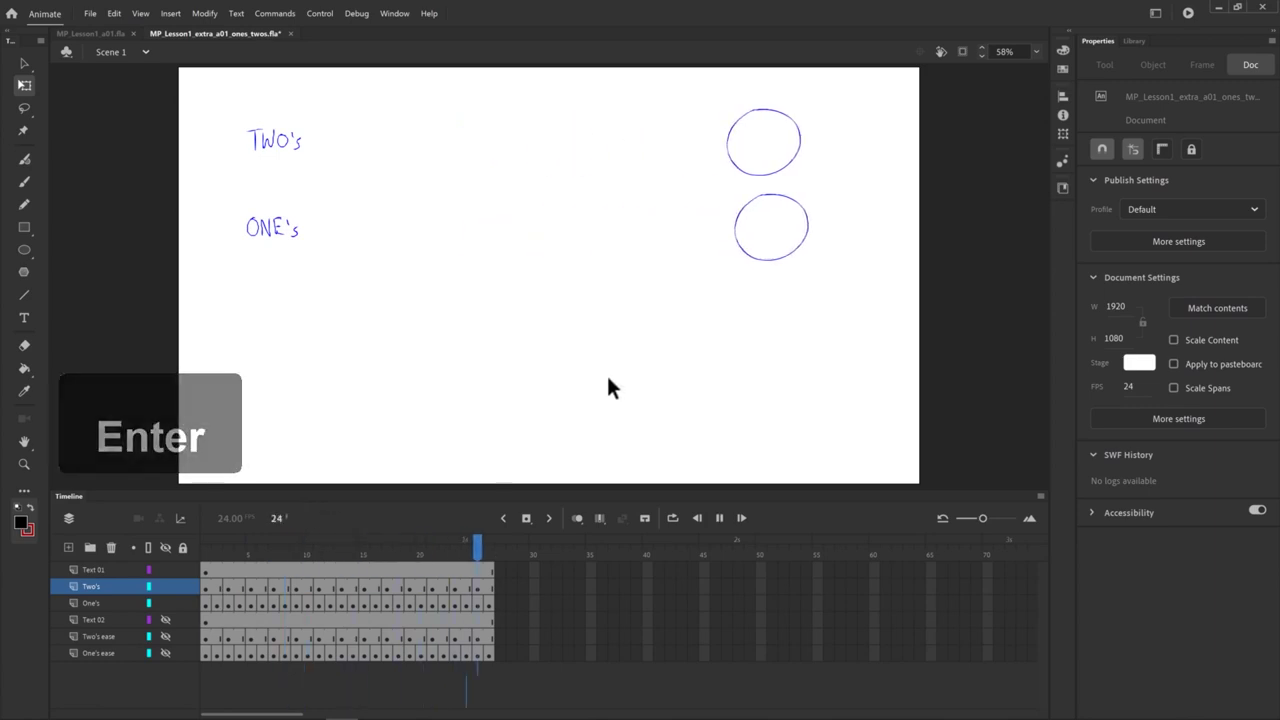
{"action": "left_click", "coordinate": [207, 550]}
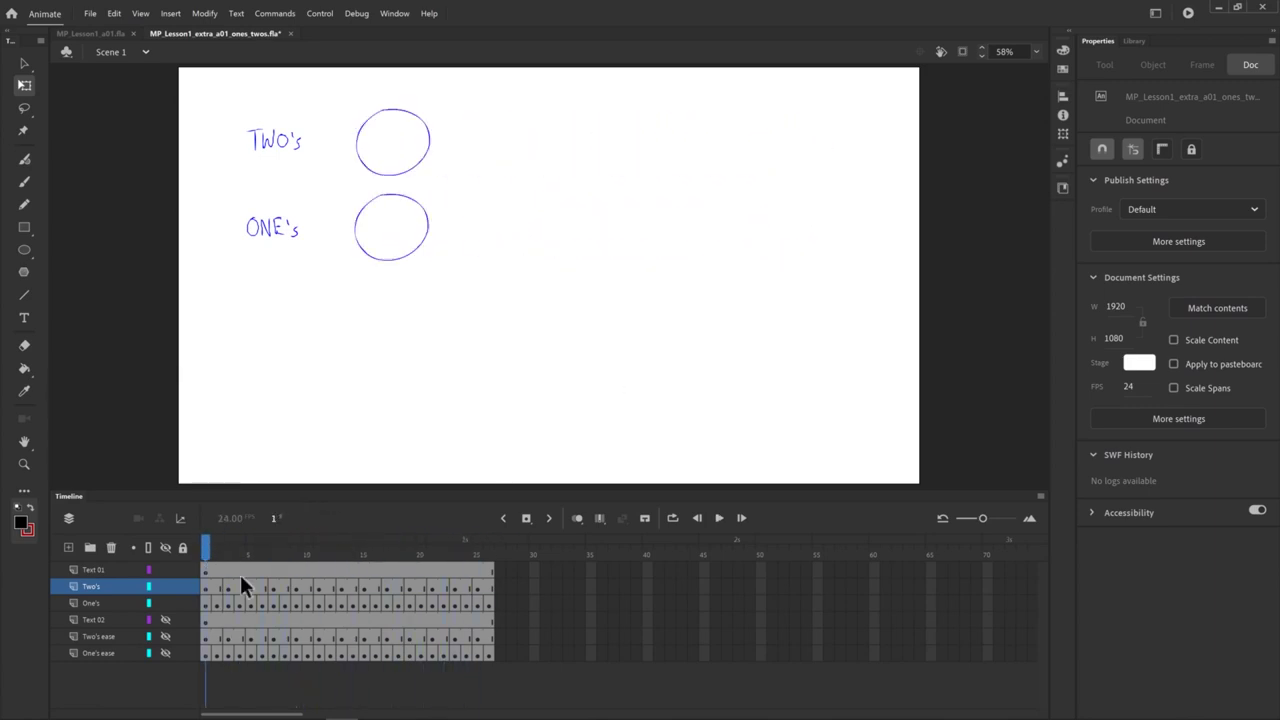
{"action": "key", "text": "Return"}
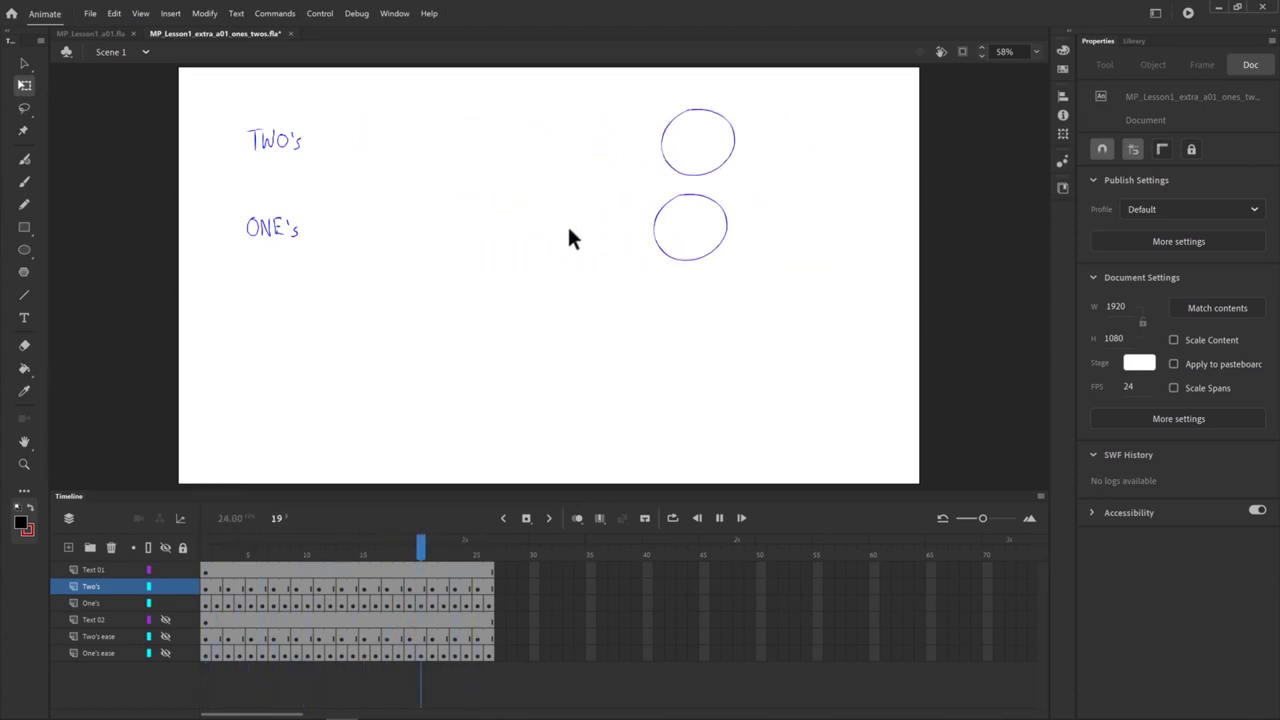
{"action": "left_click", "coordinate": [341, 549]}
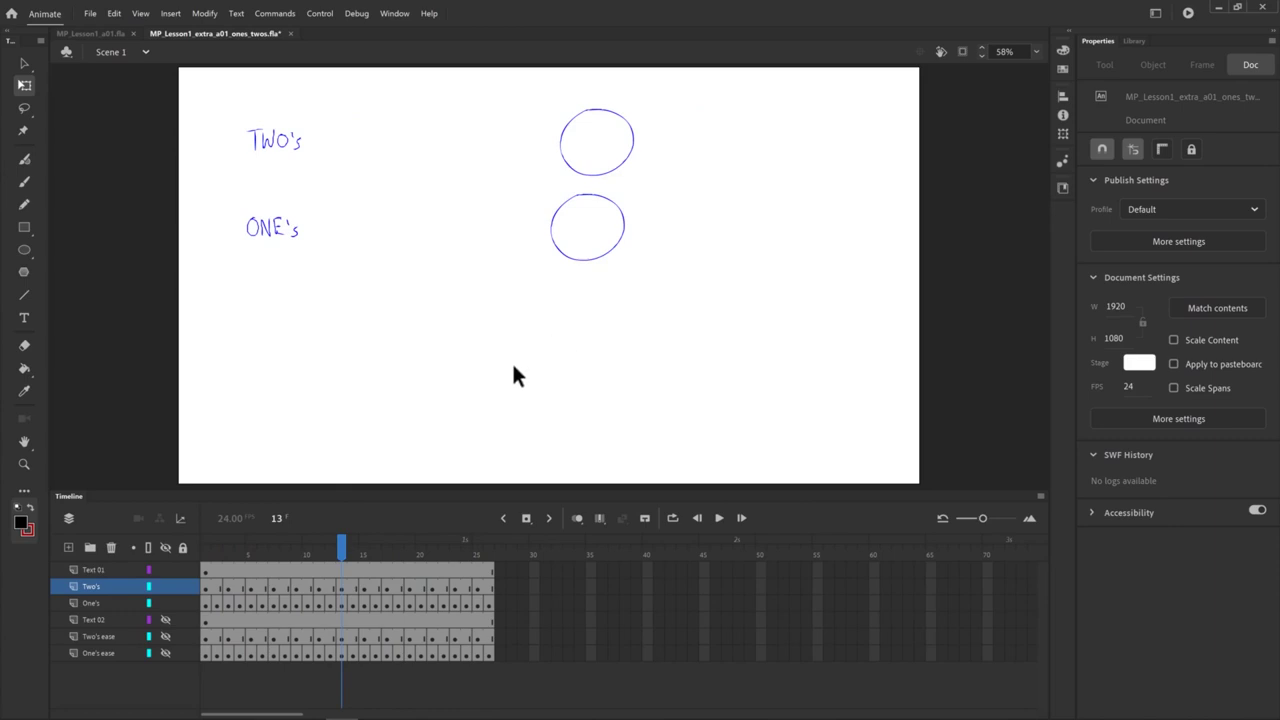
Return to the start of the timeline and replay the Two's and One's circle animations to compare their motion
{"action": "left_click_drag", "start_coordinate": [341, 549], "coordinate": [207, 553]}
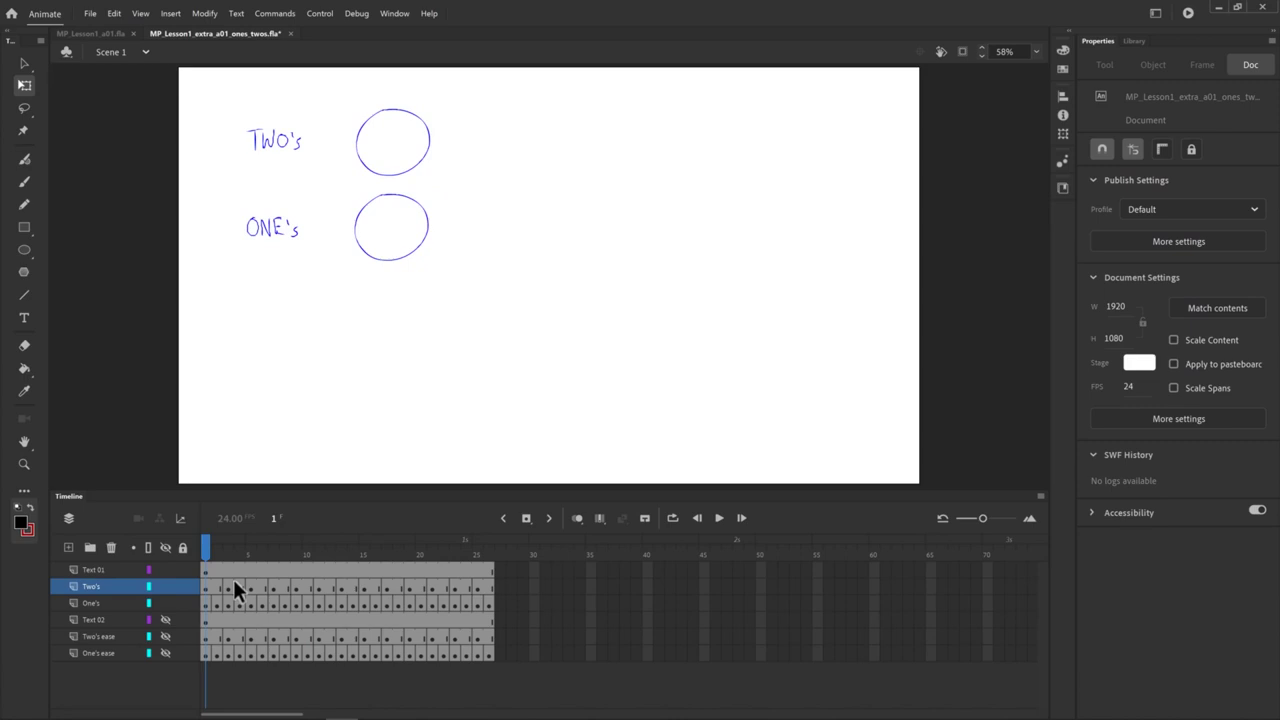
{"action": "key", "text": "Return"}
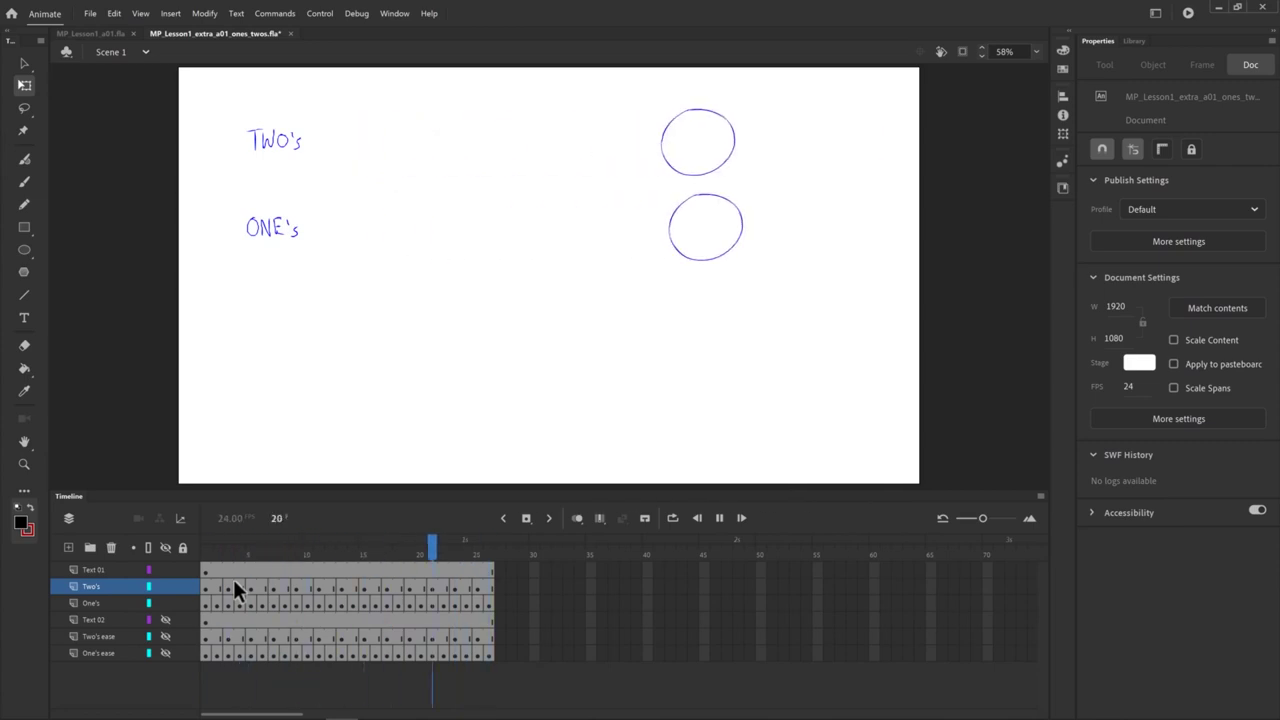
{"action": "left_click_drag", "start_coordinate": [243, 548], "coordinate": [220, 548]}
{"action": "key", "text": "Return"}
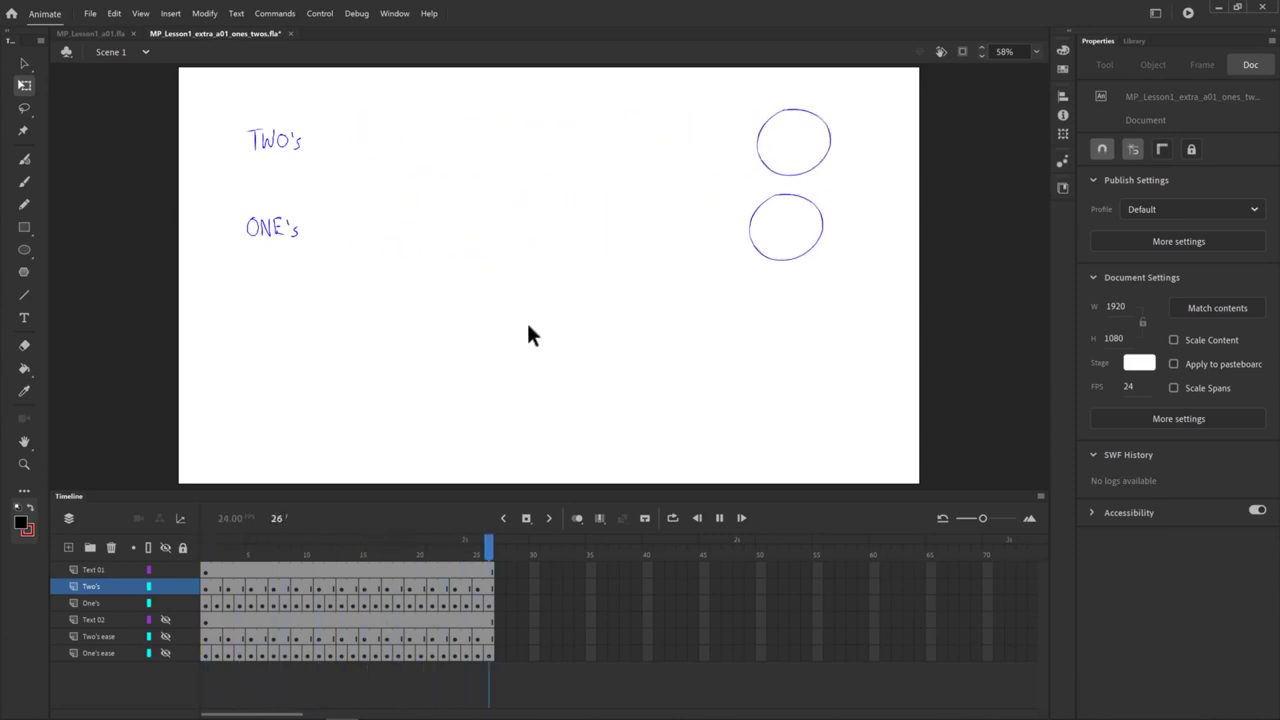
Hide the One's layer to play the Two's animation alone, and show the layer again for a side-by-side playback
{"action": "left_click", "coordinate": [165, 603]}
{"action": "key", "text": "Return"}
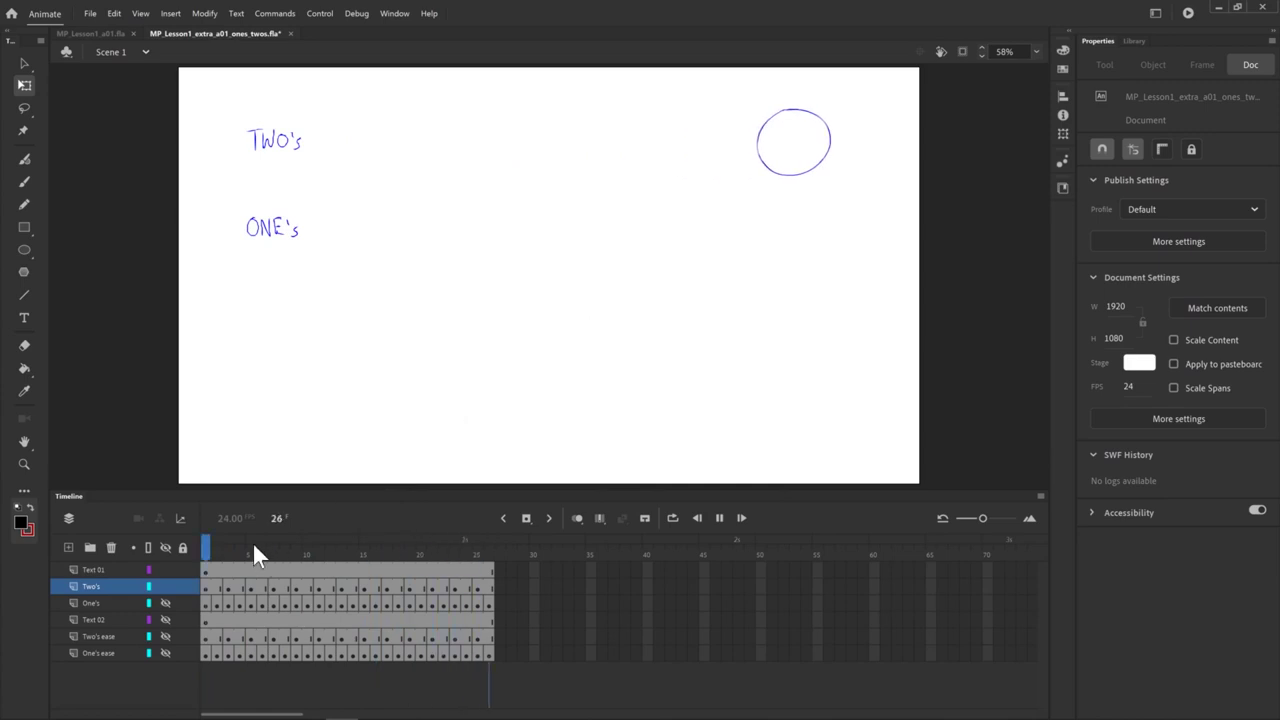
{"action": "left_click", "coordinate": [165, 603]}
{"action": "key", "text": "Return"}
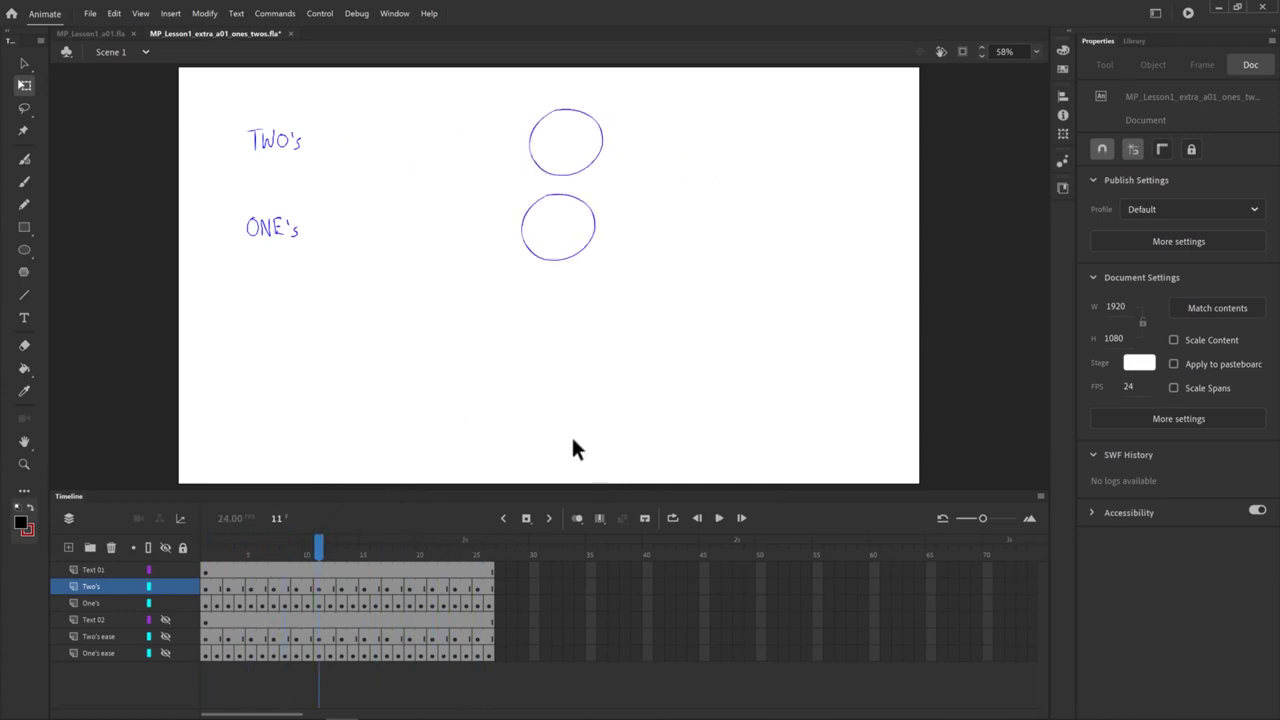
Compare the circle spacing on both layers using Edit Multiple Frames across frames 1 to 26, and turn the mode off
{"action": "left_click", "coordinate": [600, 516]}
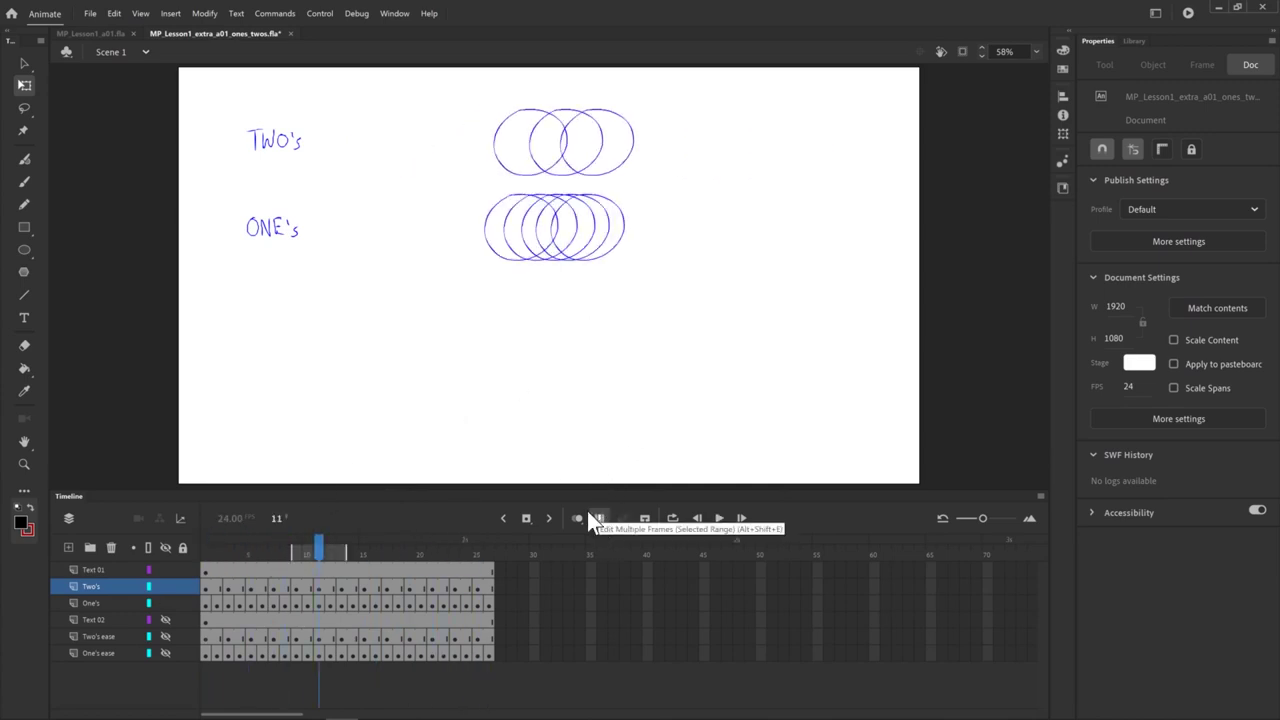
{"action": "left_click_drag", "start_coordinate": [350, 549], "coordinate": [490, 562]}
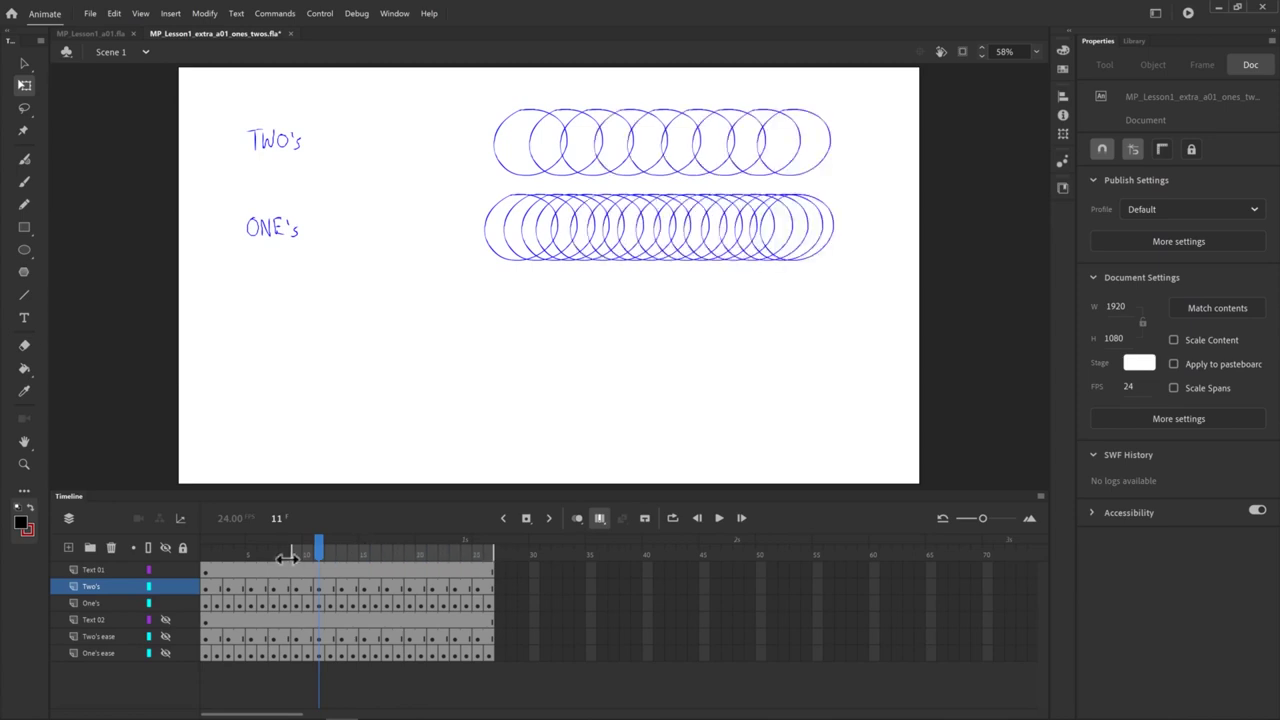
{"action": "left_click_drag", "start_coordinate": [268, 566], "coordinate": [200, 552]}
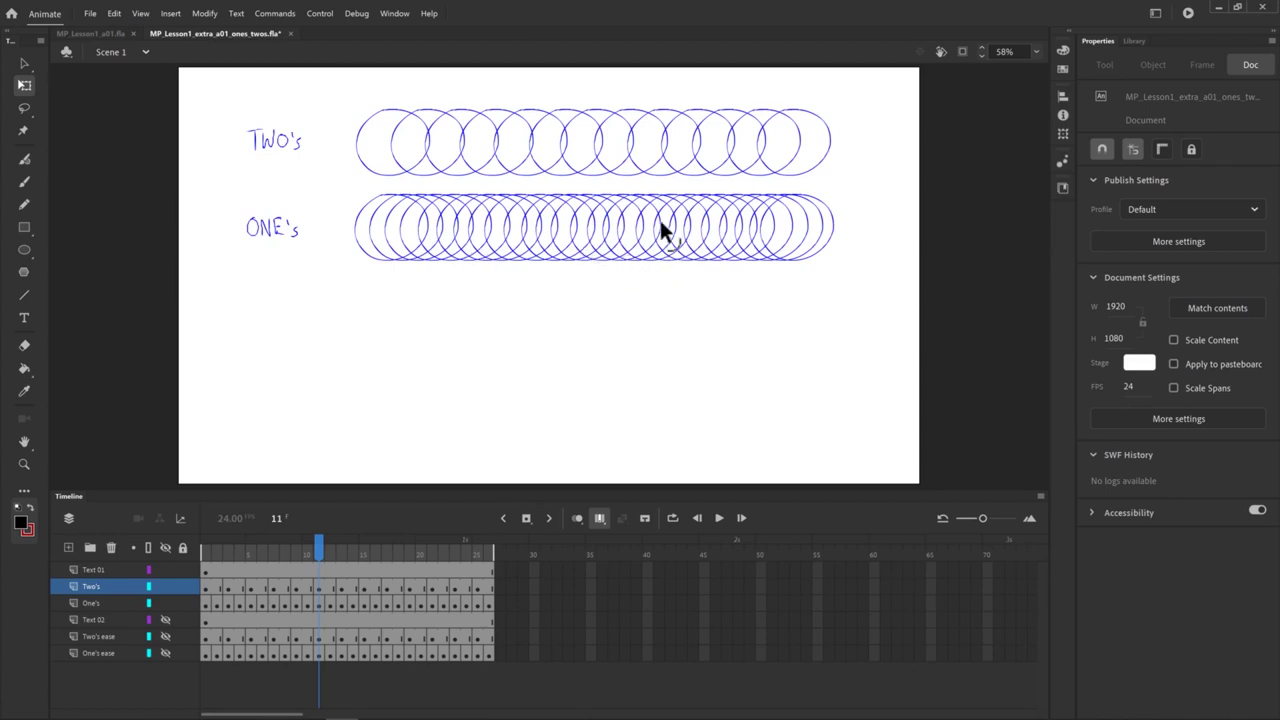
{"action": "key", "text": "alt+shift+o"}
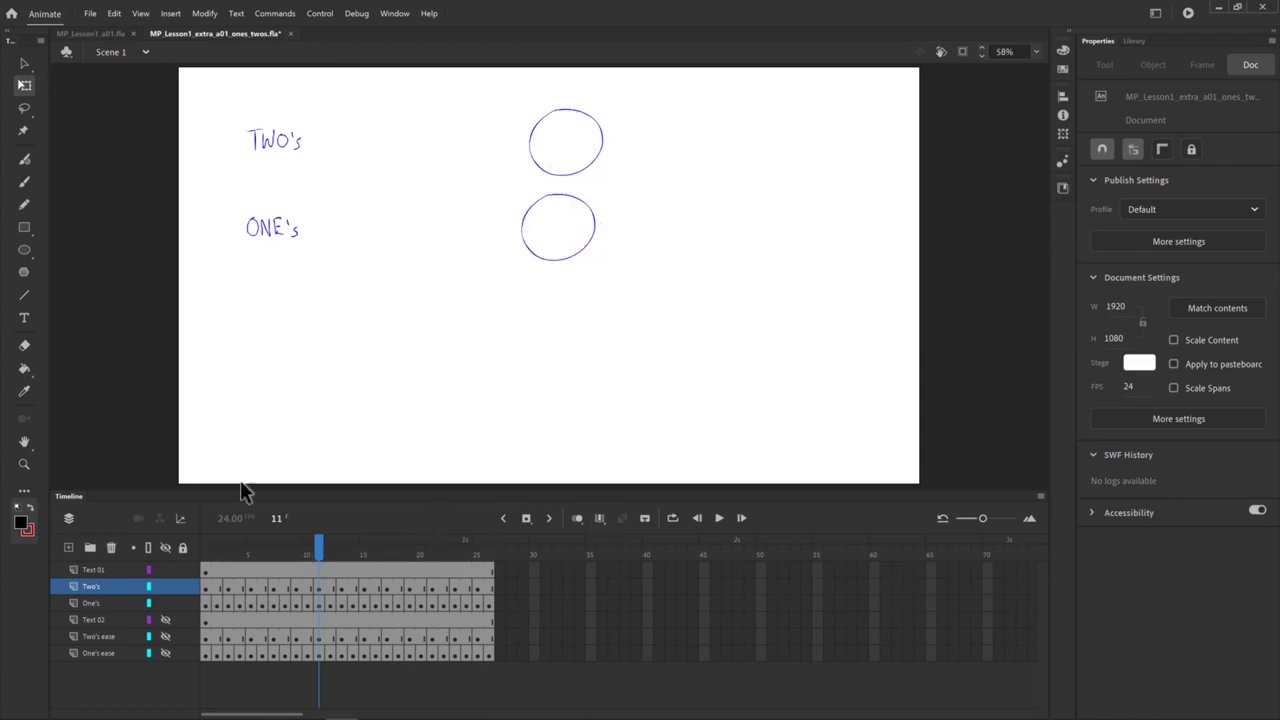
Show the Text 02, Two's ease and One's ease layers and play all four animations from frame 1
{"action": "left_click", "coordinate": [165, 620]}
{"action": "left_click_drag", "start_coordinate": [164, 635], "coordinate": [165, 653]}
{"action": "key", "text": "shift+comma"}
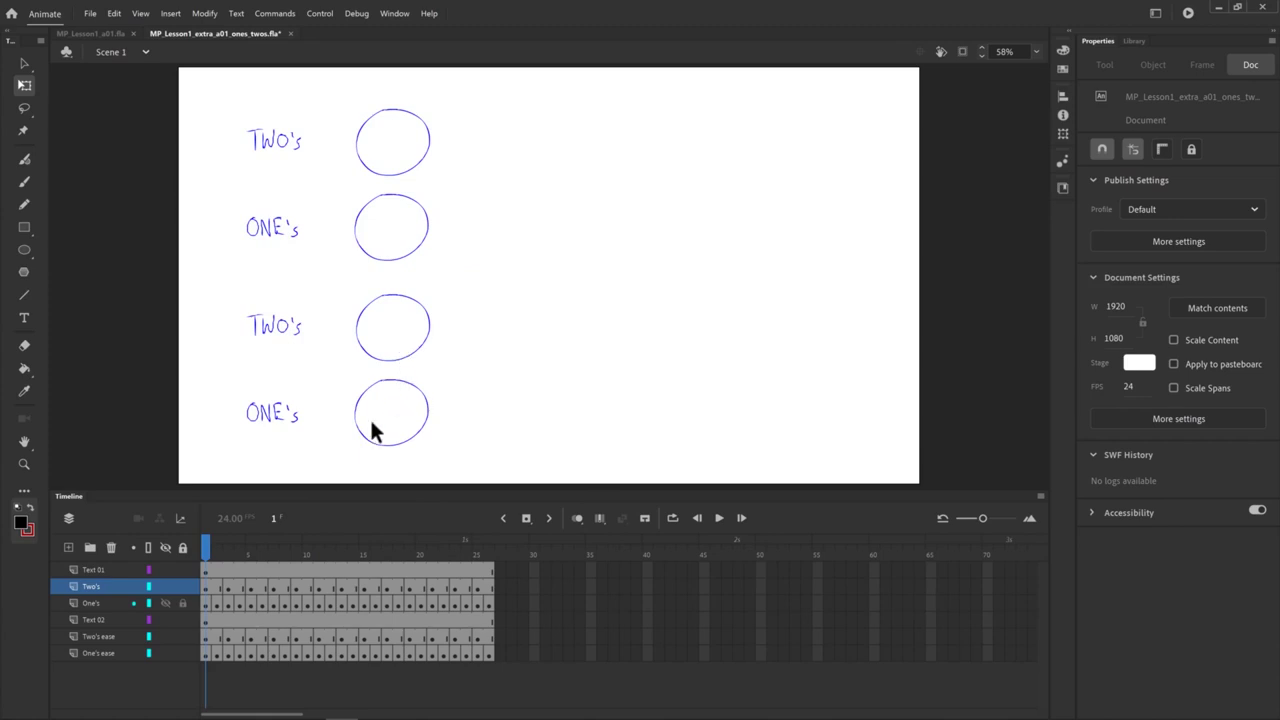
{"action": "key", "text": "Return"}
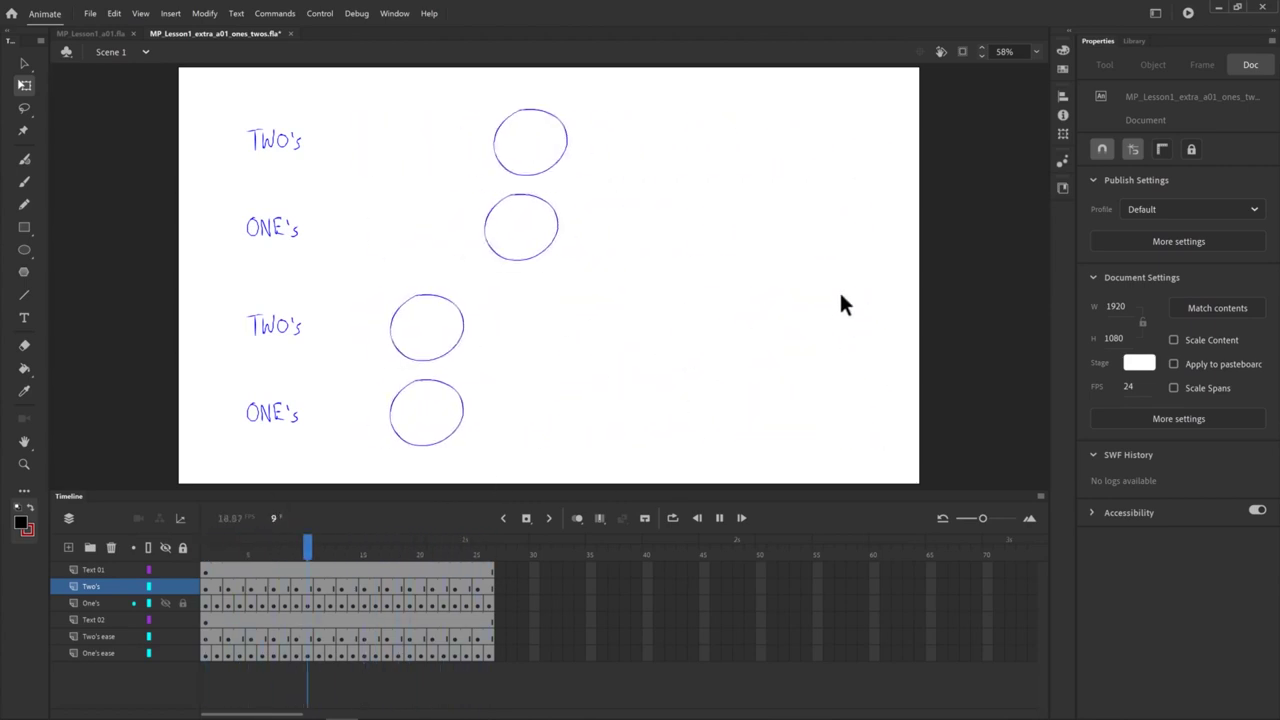
{"action": "left_click", "coordinate": [213, 538]}
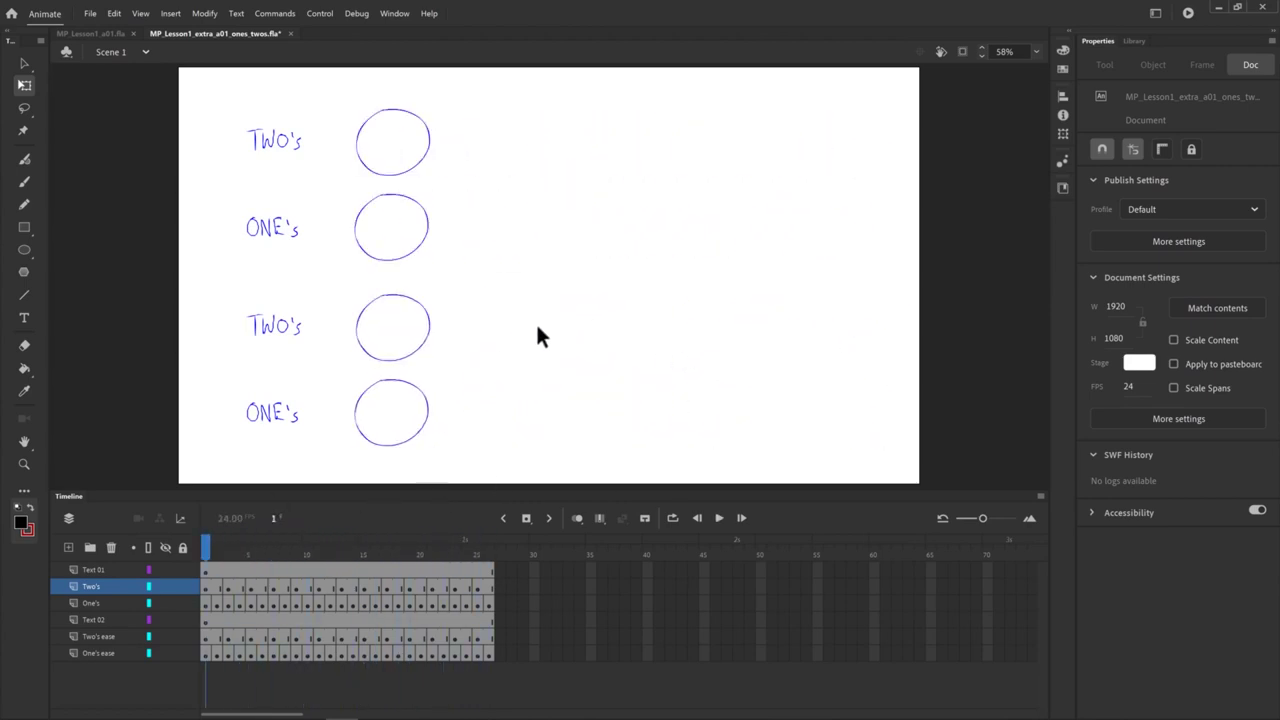
Hide the Text 01, Two's and One's layers and display all eased circles with Edit Multiple Frames over frames 1 to 26
{"action": "left_click_drag", "start_coordinate": [166, 603], "coordinate": [165, 569]}
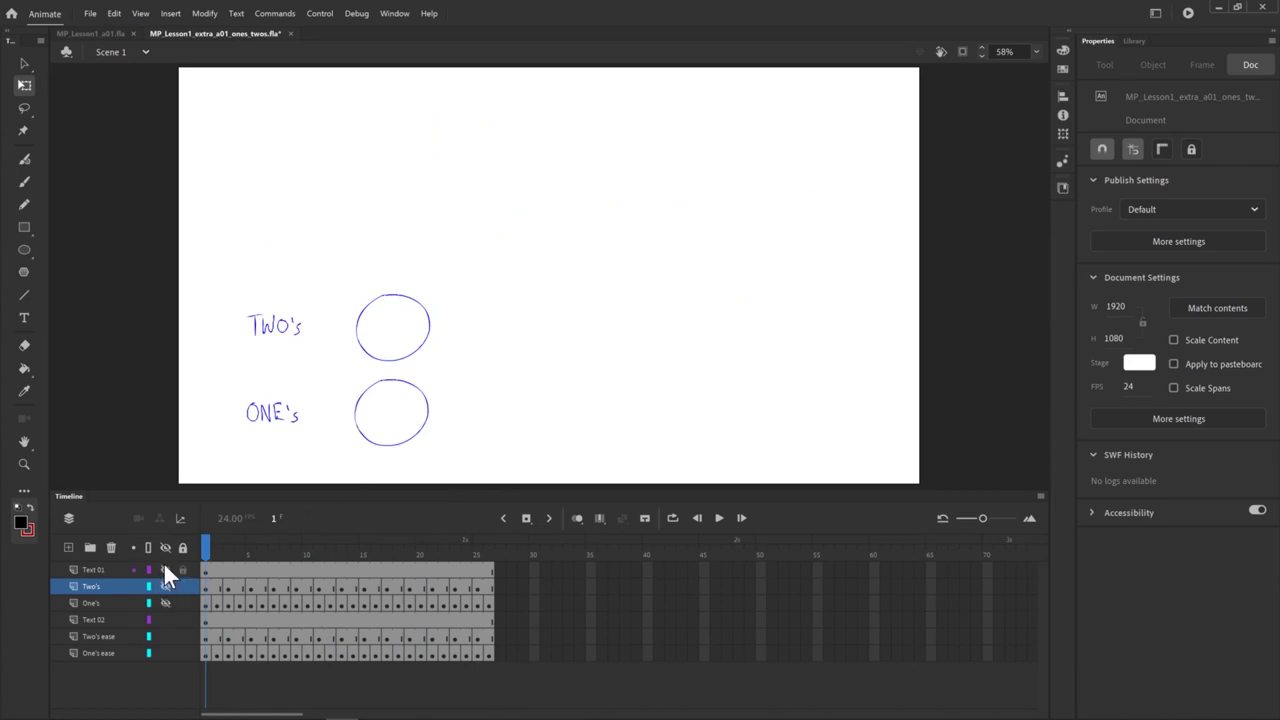
{"action": "left_click", "coordinate": [599, 519]}
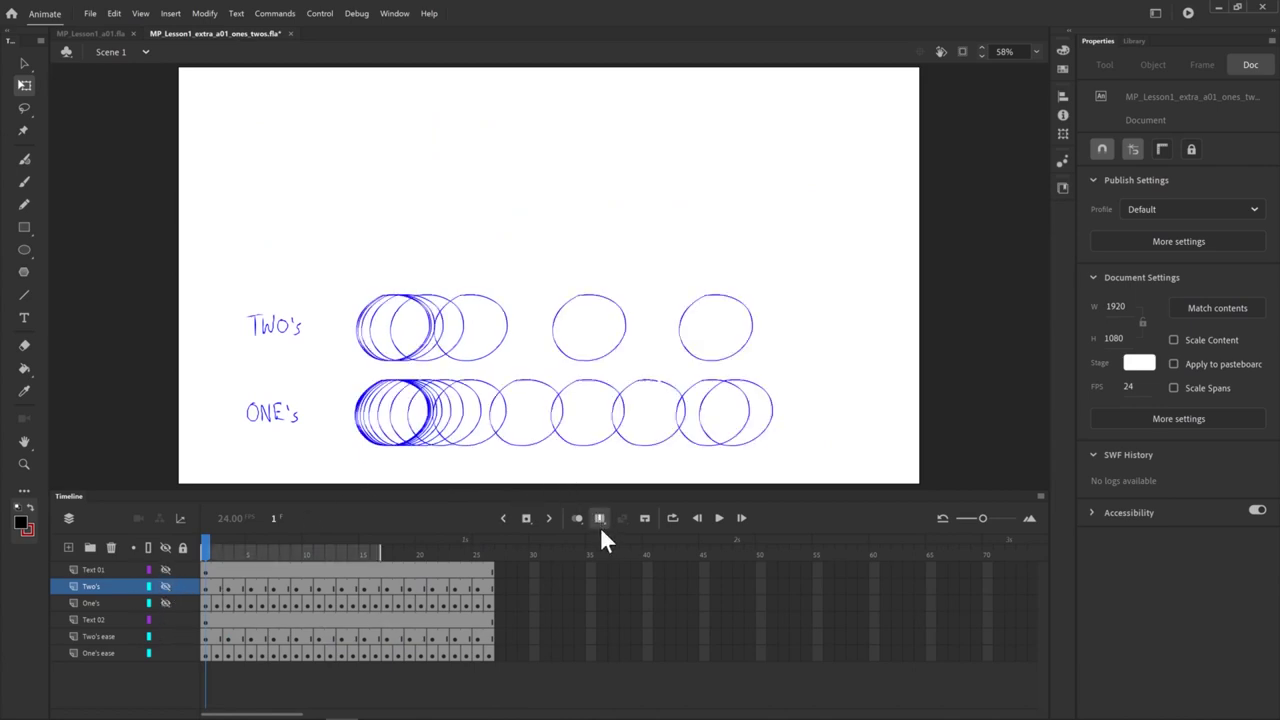
{"action": "left_click_drag", "start_coordinate": [404, 557], "coordinate": [497, 558]}
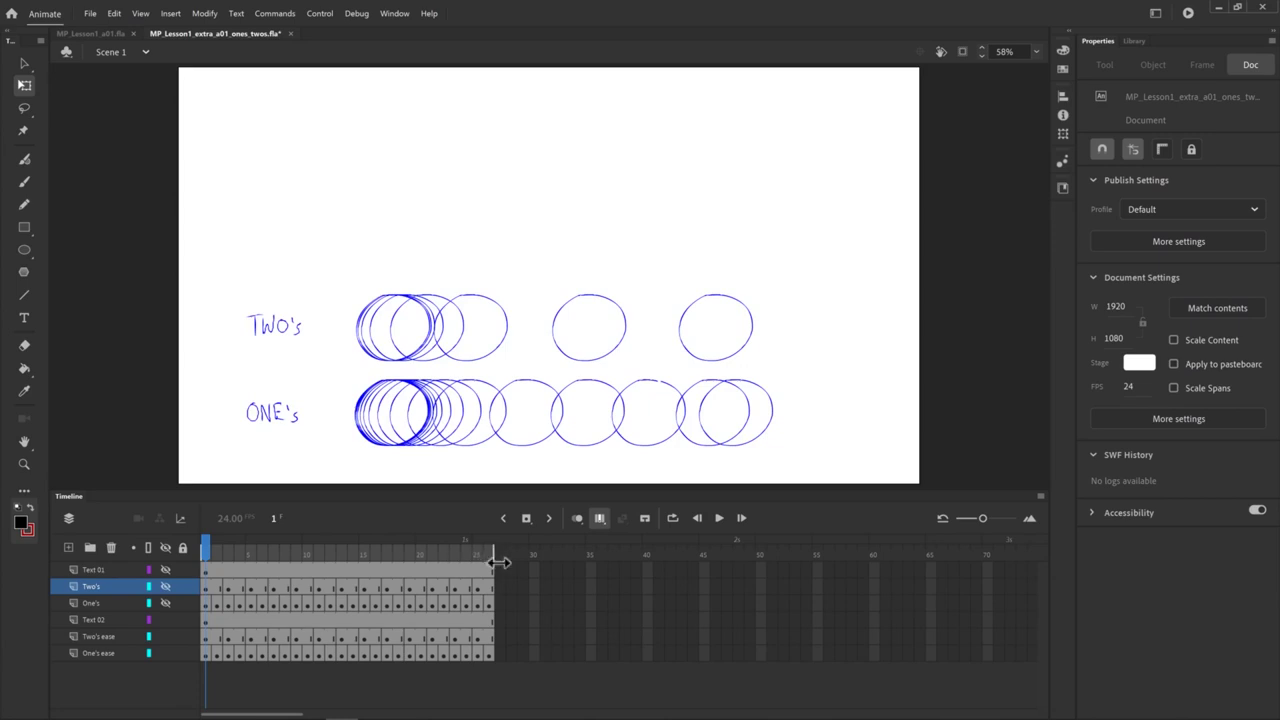
{"action": "left_click_drag", "start_coordinate": [251, 555], "coordinate": [286, 556]}
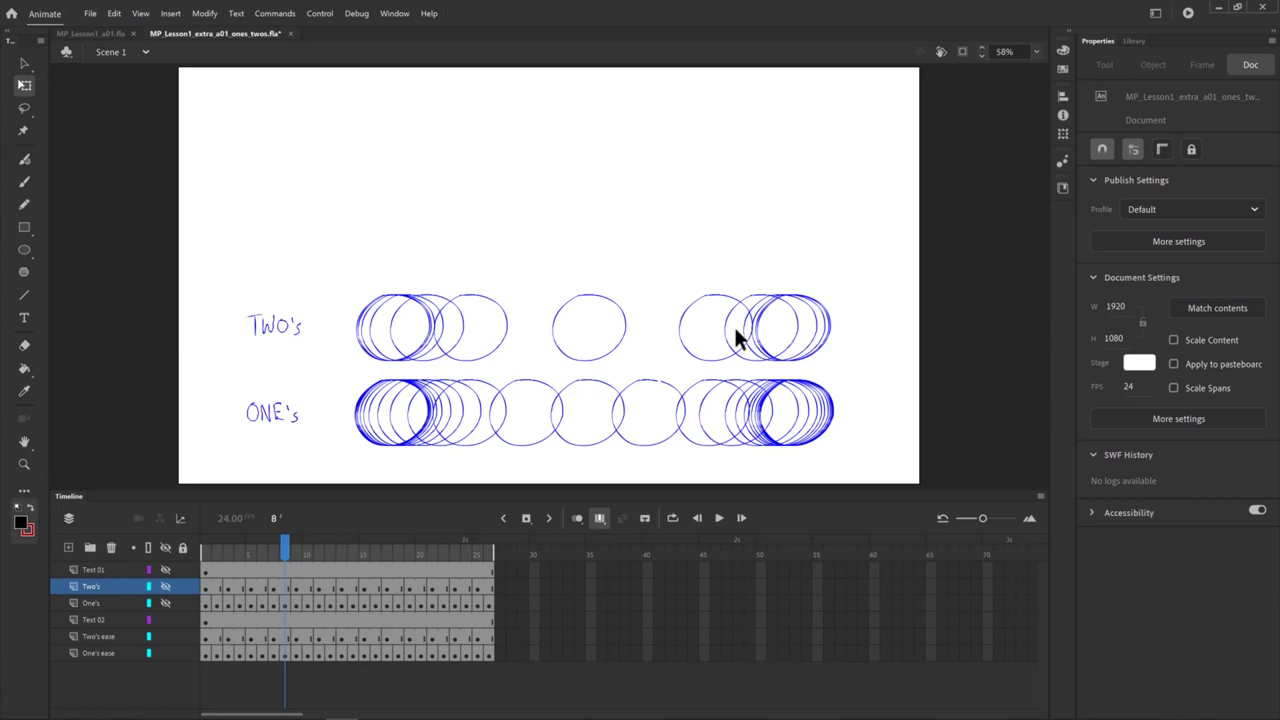
Play the eased Two's and One's animations repeatedly to compare how smoothly the circles move
{"action": "key", "text": "Return"}
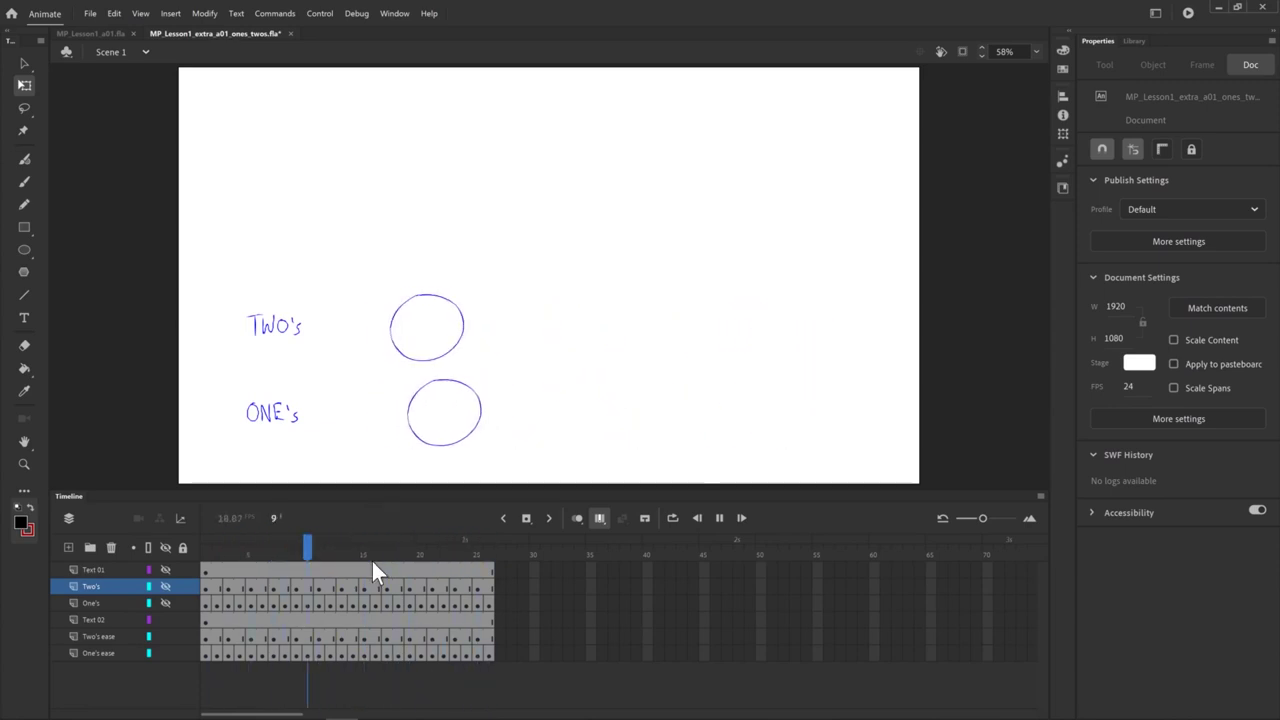
{"action": "left_click", "coordinate": [253, 563]}
{"action": "key", "text": "Return"}
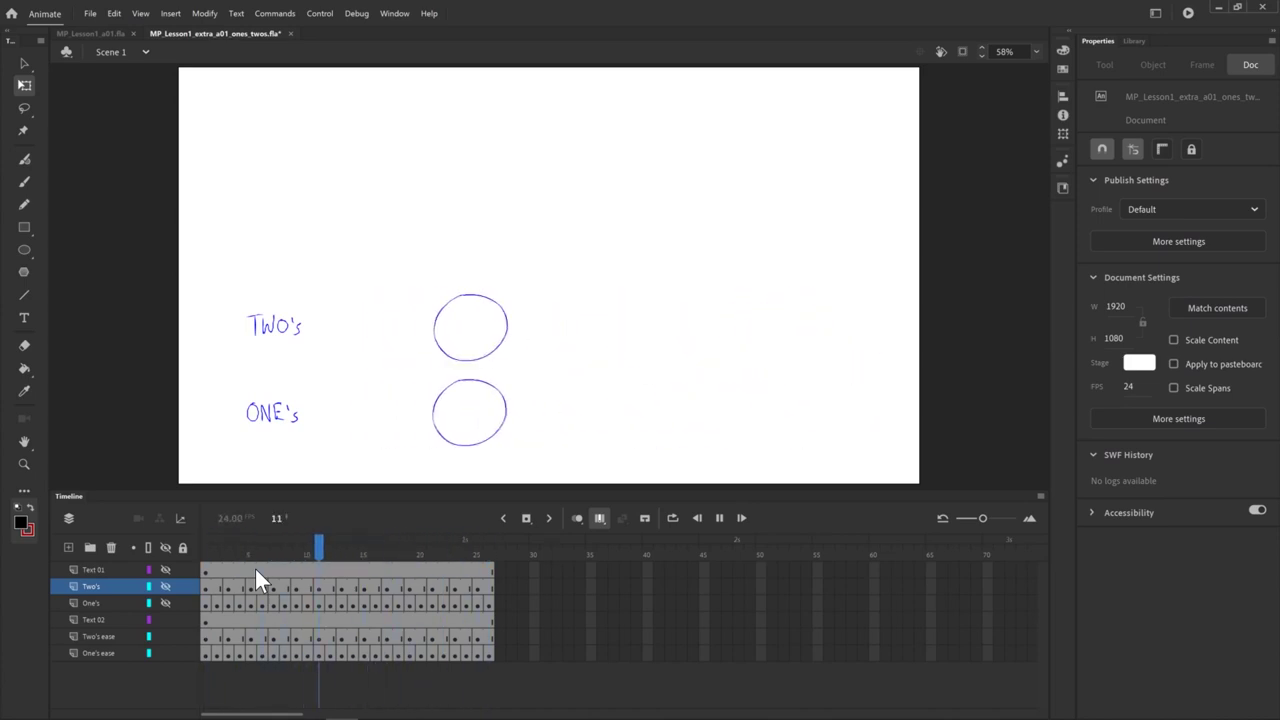
{"action": "key", "text": "Return"}
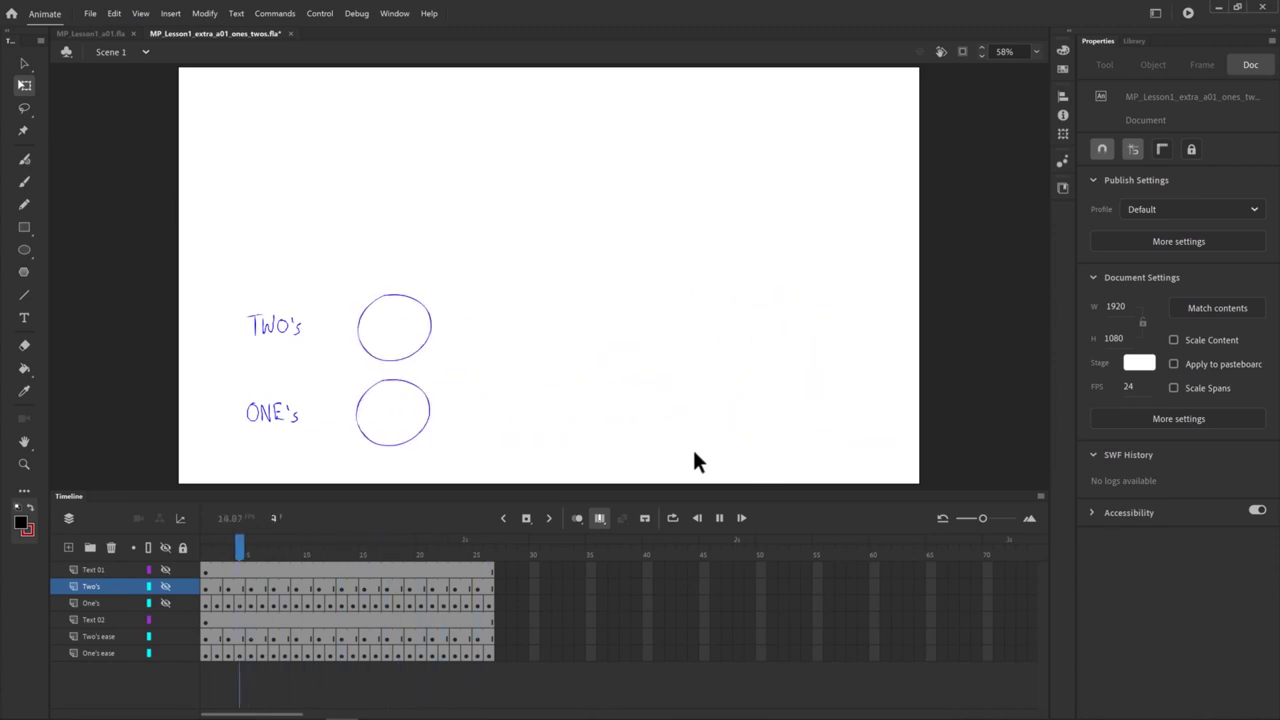
{"action": "key", "text": "Return"}
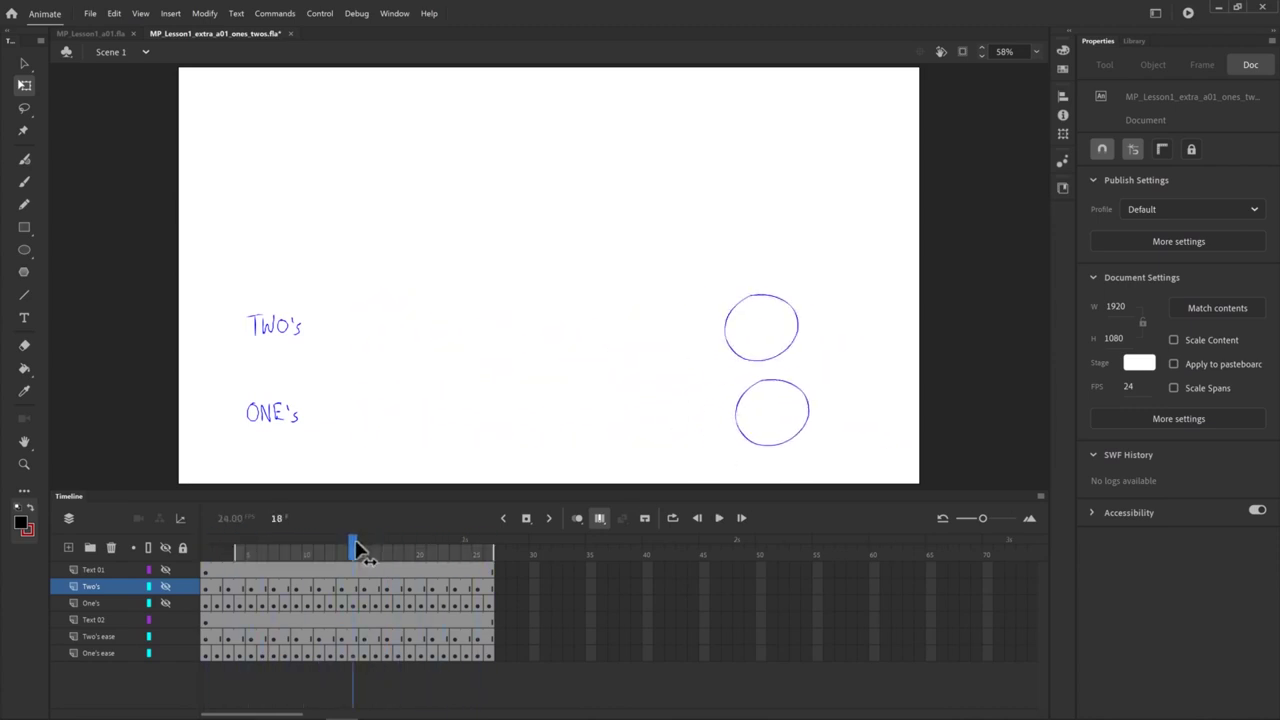
{"action": "key", "text": "Return"}
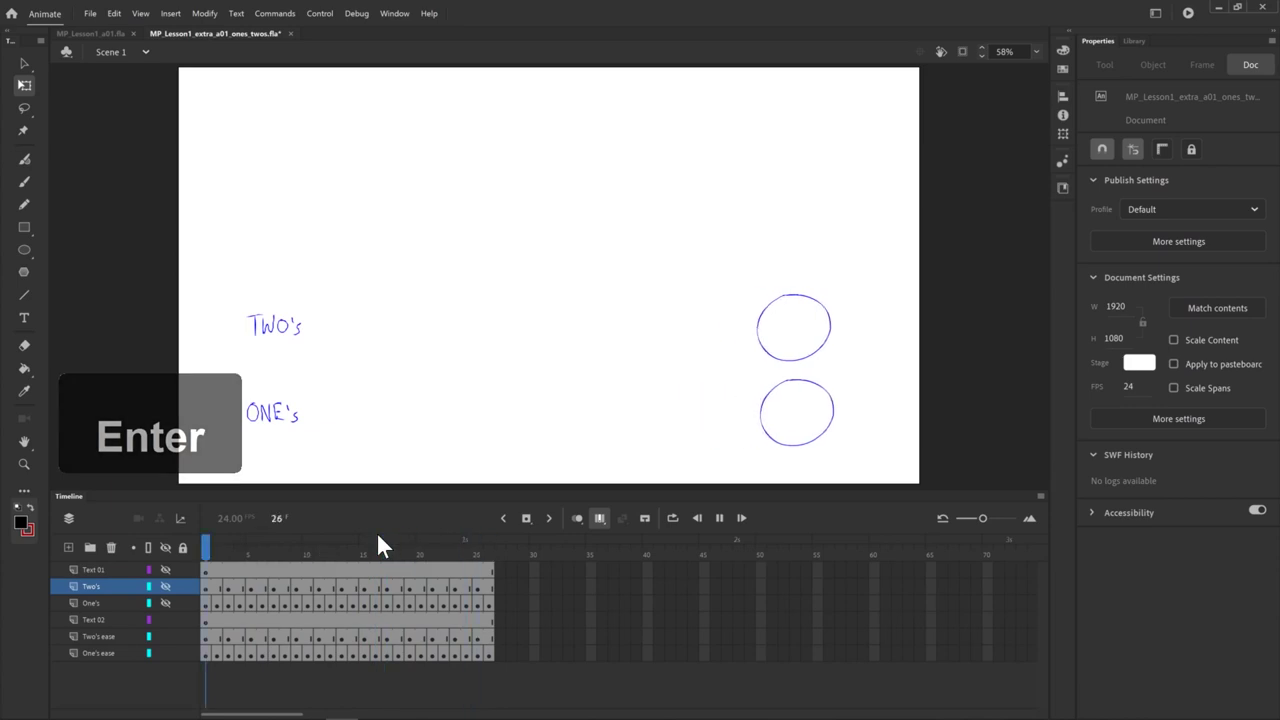
{"action": "key", "text": "Return"}
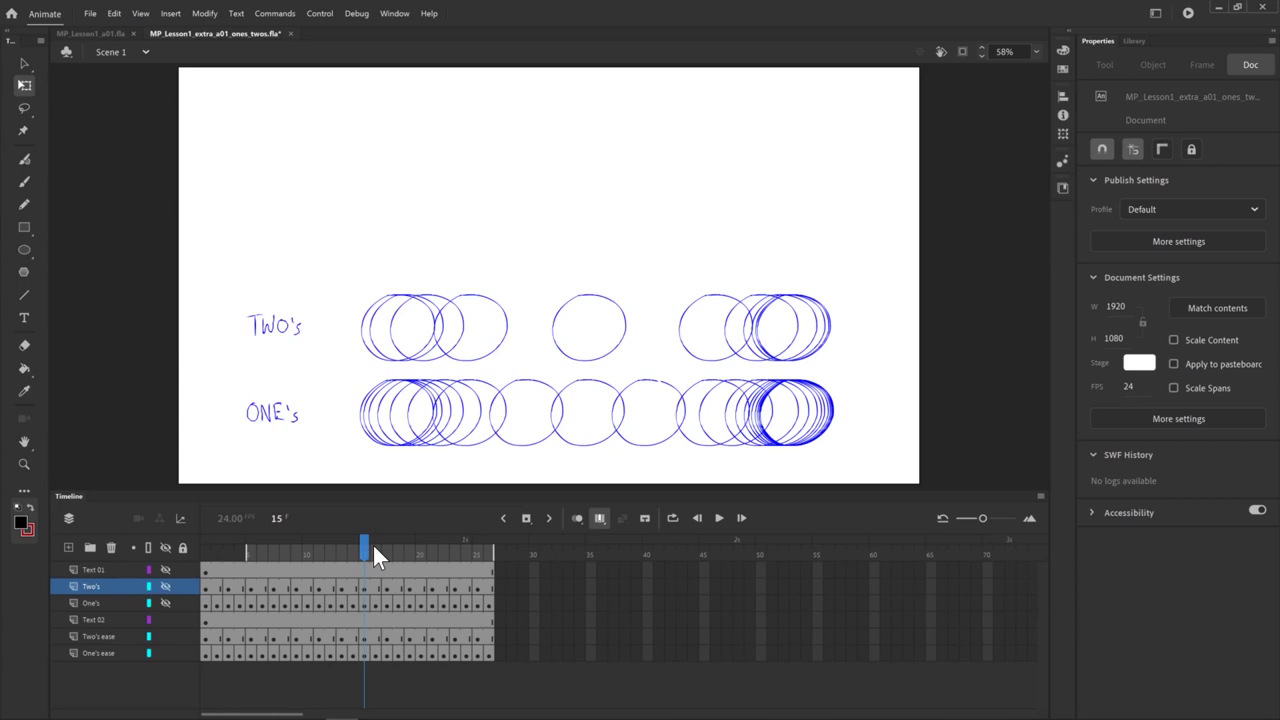
Replace the Edit Multiple Frames display with onion skinning at frame 13 of the Two's ease layer
{"action": "left_click_drag", "start_coordinate": [374, 546], "coordinate": [342, 548]}
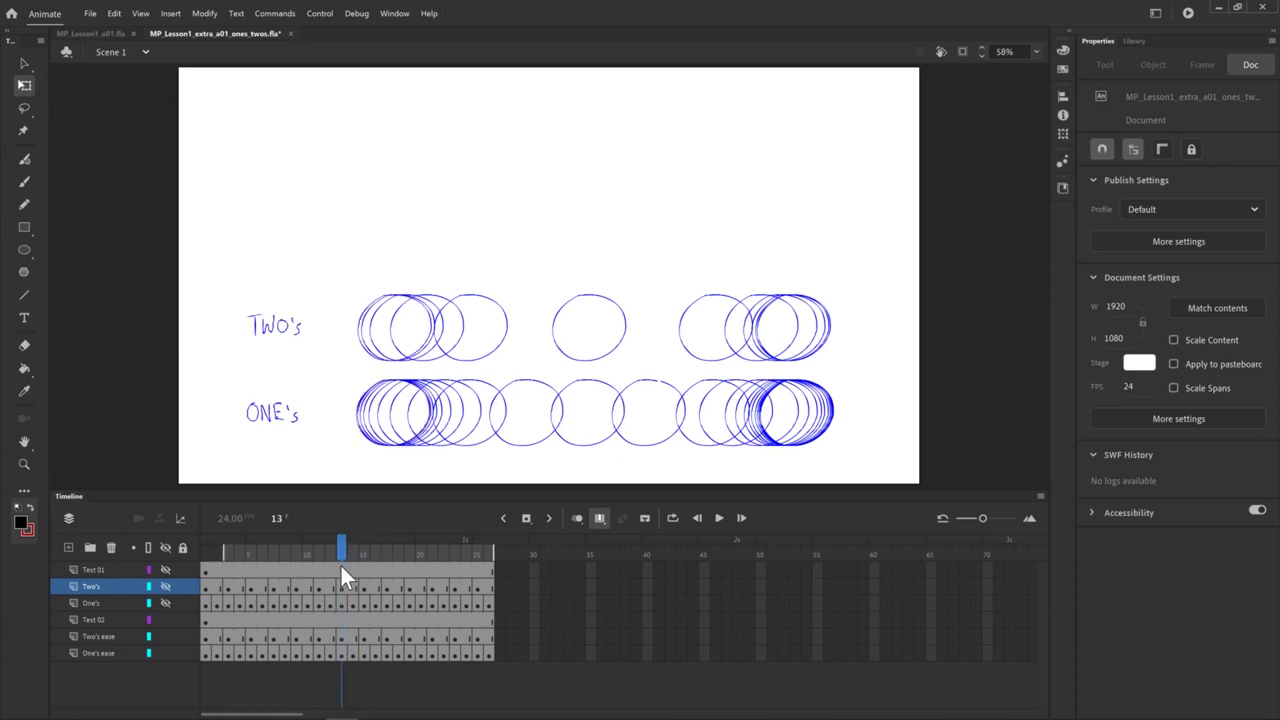
{"action": "left_click", "coordinate": [599, 518]}
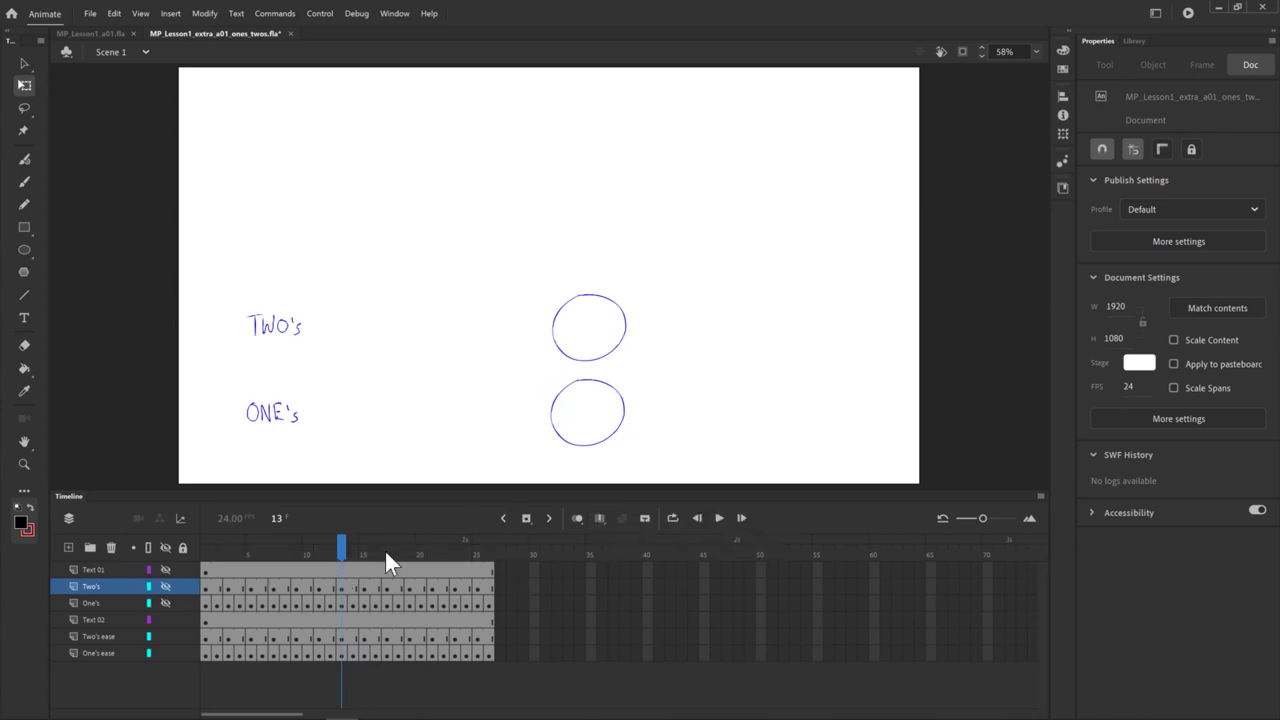
{"action": "mouse_move", "coordinate": [345, 553]}
{"action": "left_mouse_down"}
{"action": "mouse_move", "coordinate": [374, 542]}
{"action": "mouse_move", "coordinate": [342, 548]}
{"action": "left_mouse_up"}
{"action": "left_click", "coordinate": [330, 637]}
{"action": "left_click", "coordinate": [578, 518]}
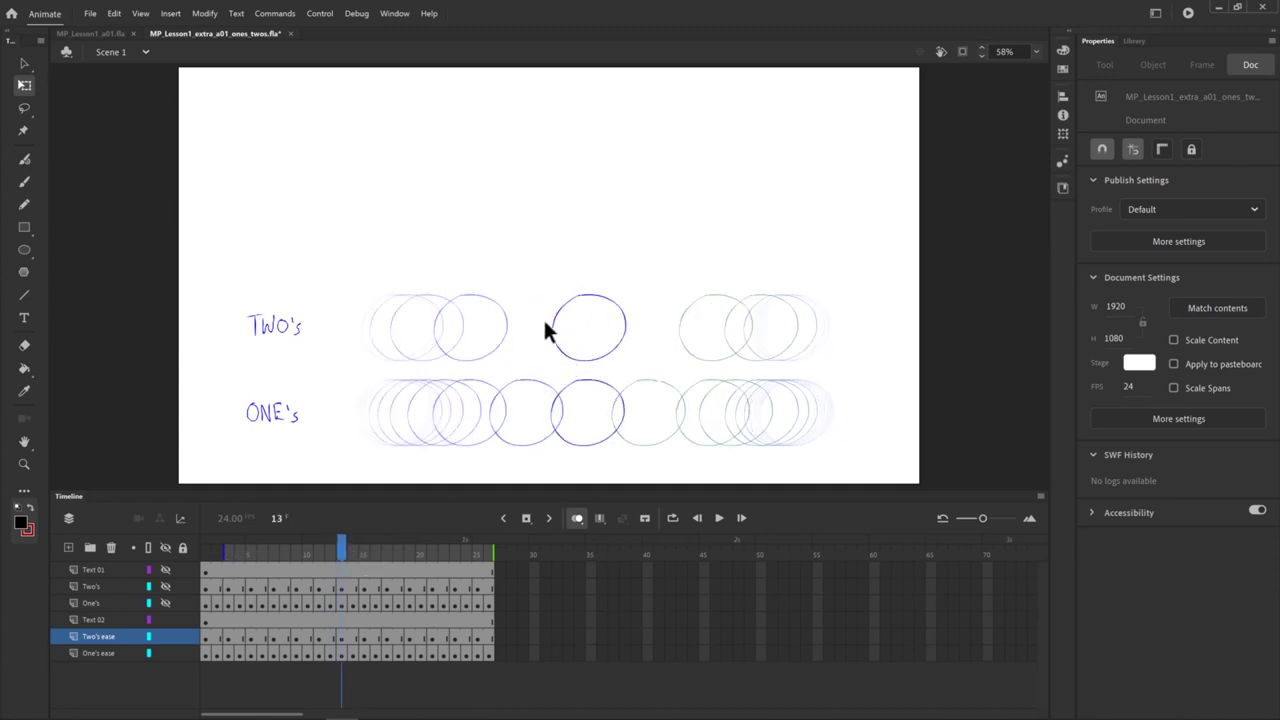
Insert a keyframe at frame 12 of the Two's ease layer and move its circle right, about midway between the neighbouring drawings
{"action": "left_click", "coordinate": [330, 586]}
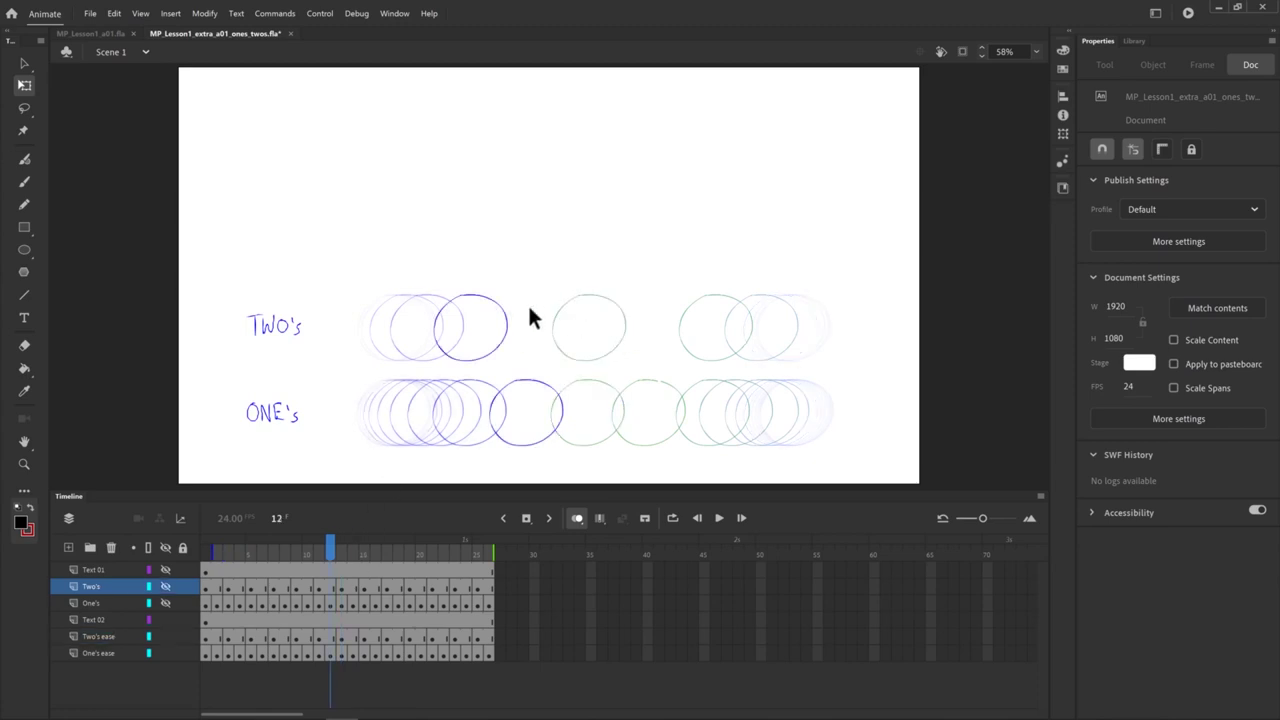
{"action": "left_click", "coordinate": [330, 588]}
{"action": "left_click", "coordinate": [330, 637]}
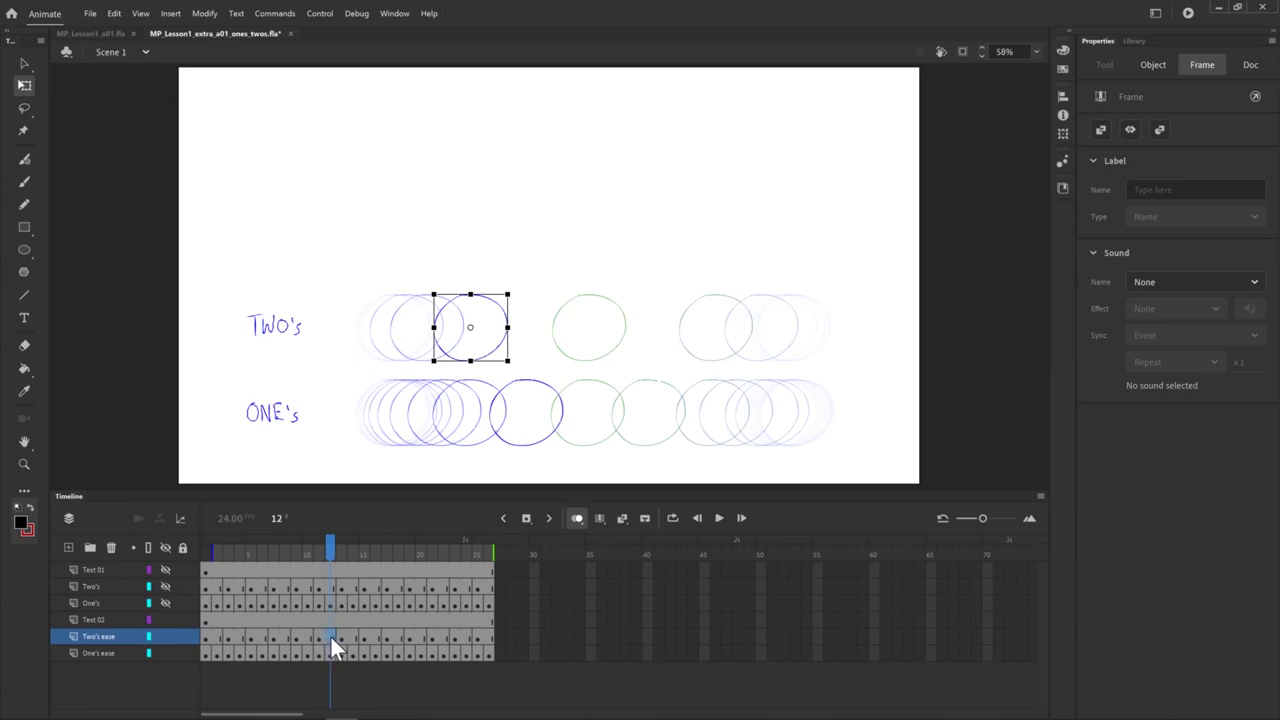
{"action": "key", "text": "F6"}
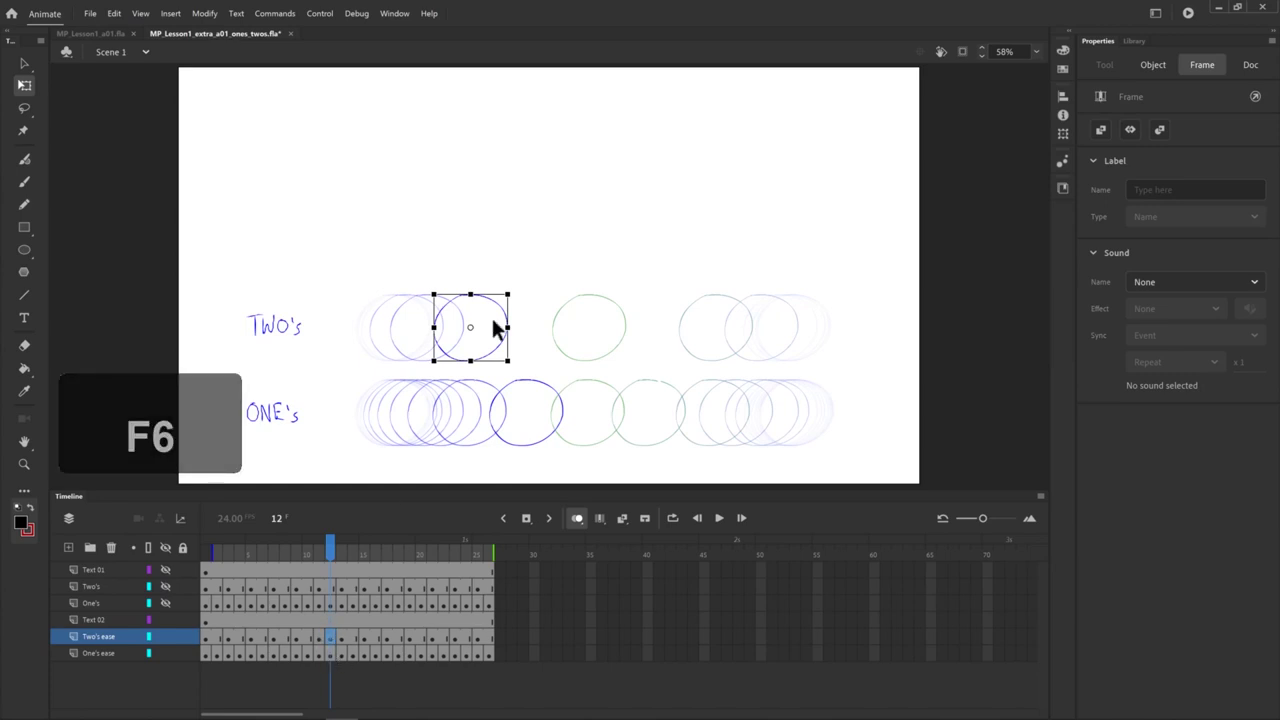
{"action": "key", "text": "shift+Right"}
{"action": "key", "text": "shift+Right"}
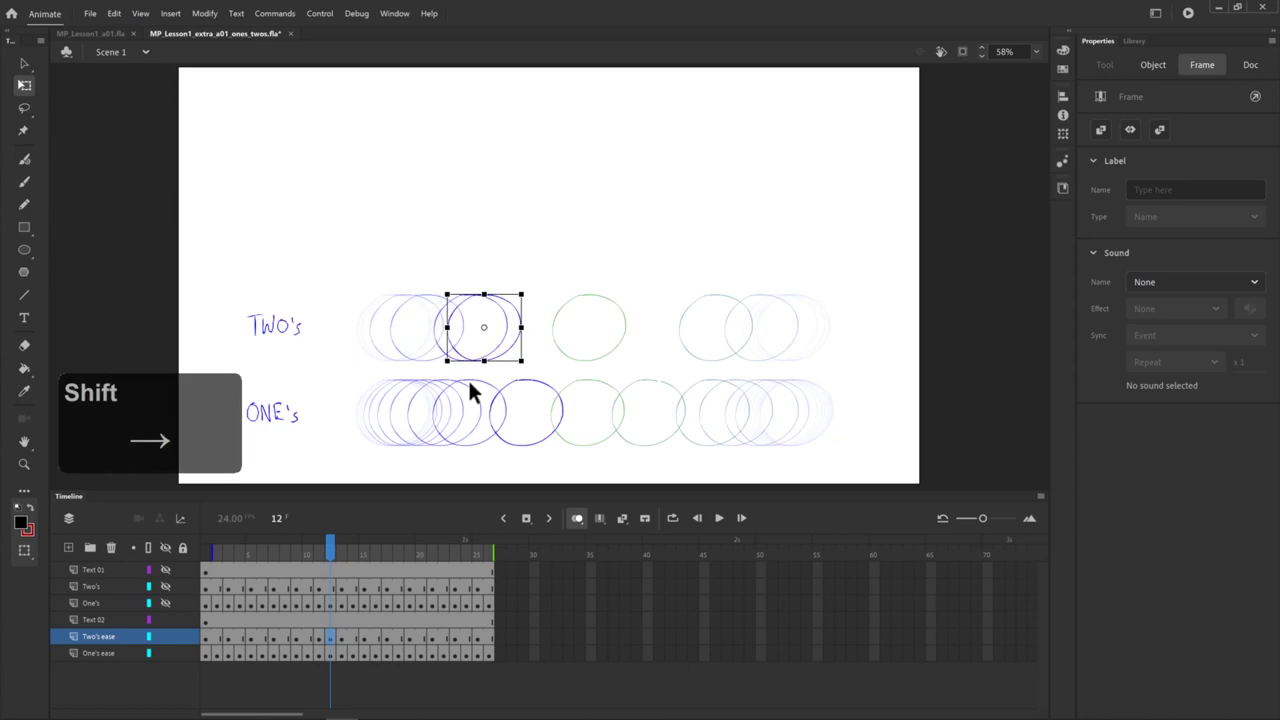
{"action": "key", "text": "shift+Right"}
{"action": "key", "text": "shift+Right"}
{"action": "key", "text": "shift+Right"}
{"action": "key", "text": "shift+Right"}
{"action": "key", "text": "shift+Right"}
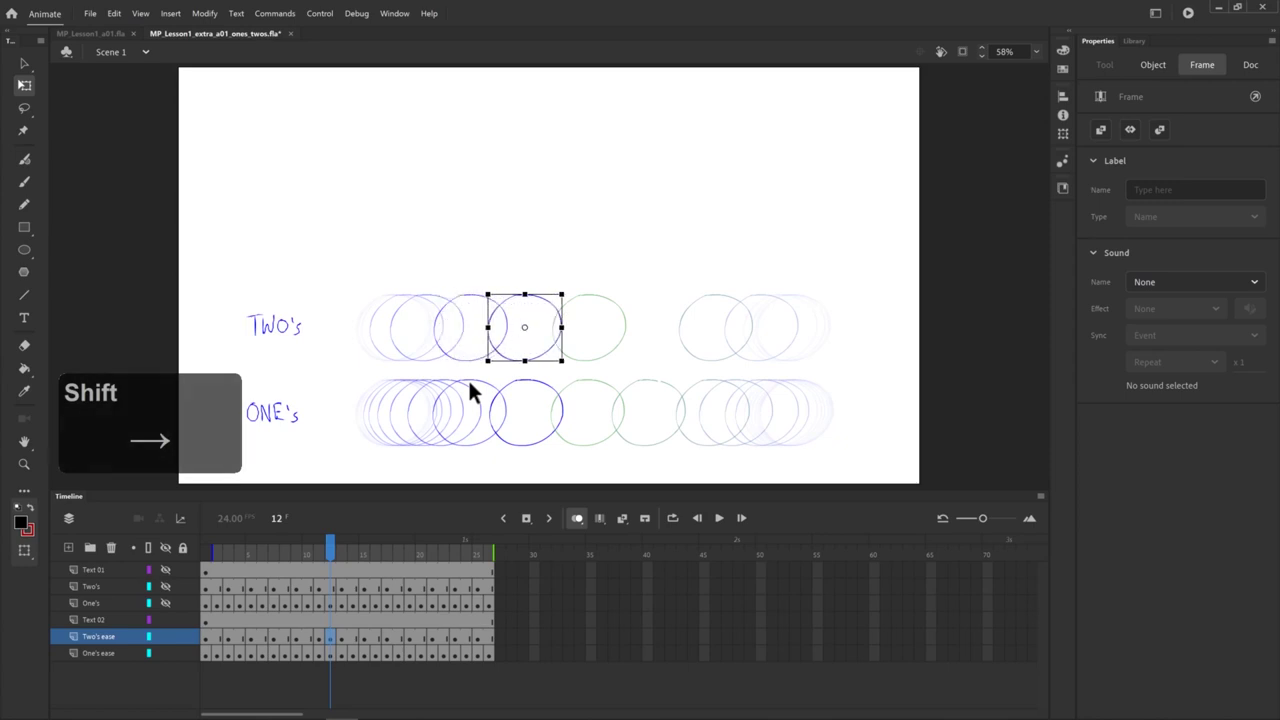
{"action": "key", "text": "shift+Right"}
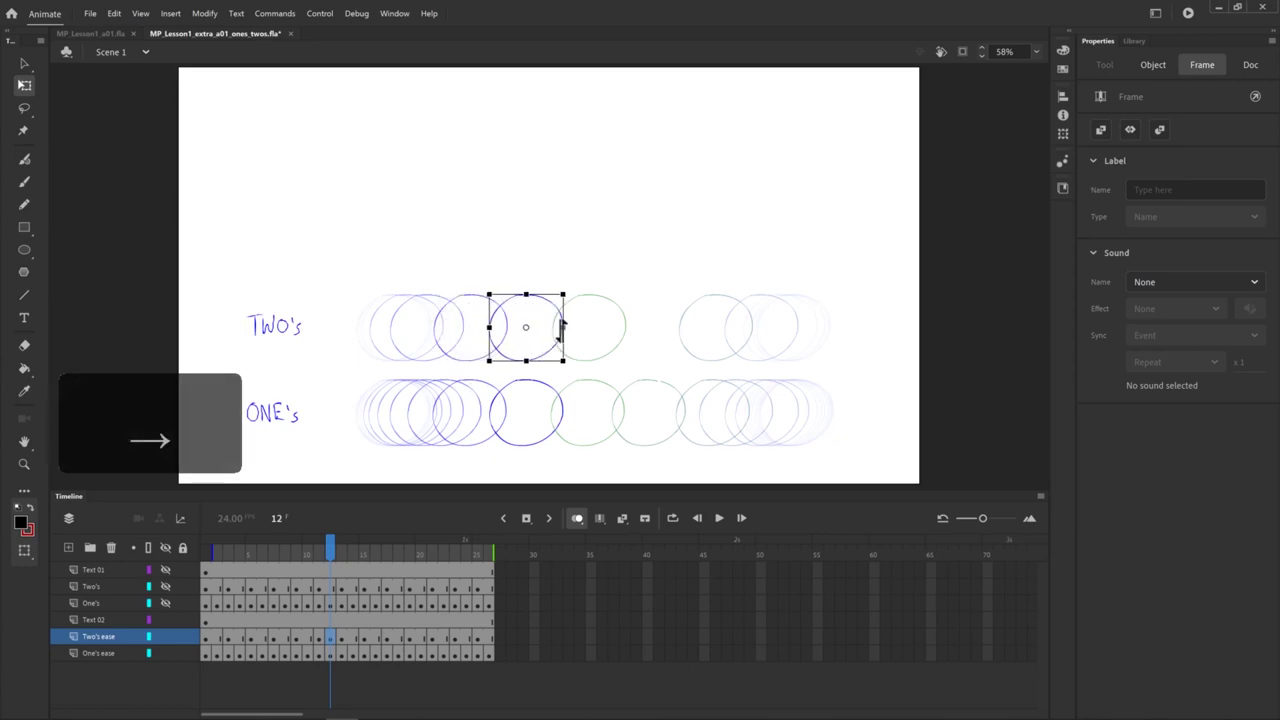
{"action": "key", "text": "Left"}
Insert a keyframe at frame 14 of the Two's ease layer and move its circle right into the gap before the next drawing
{"action": "left_click", "coordinate": [352, 640]}
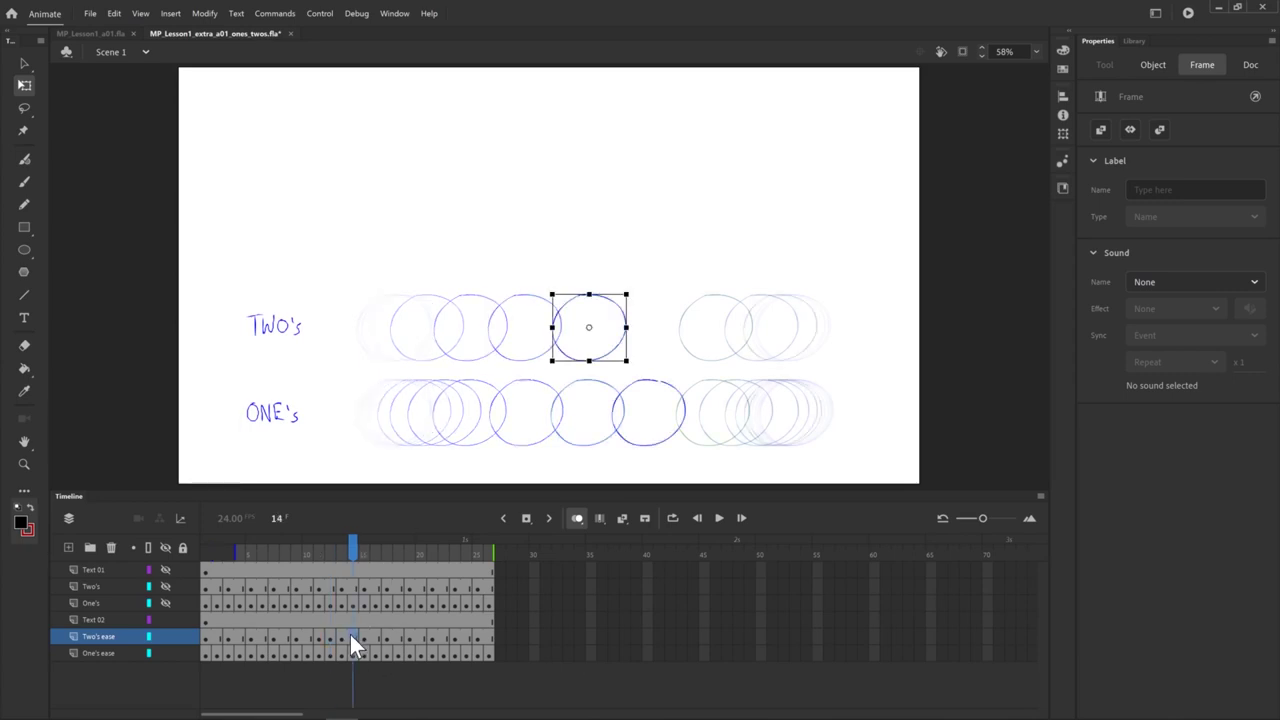
{"action": "key", "text": "F6"}
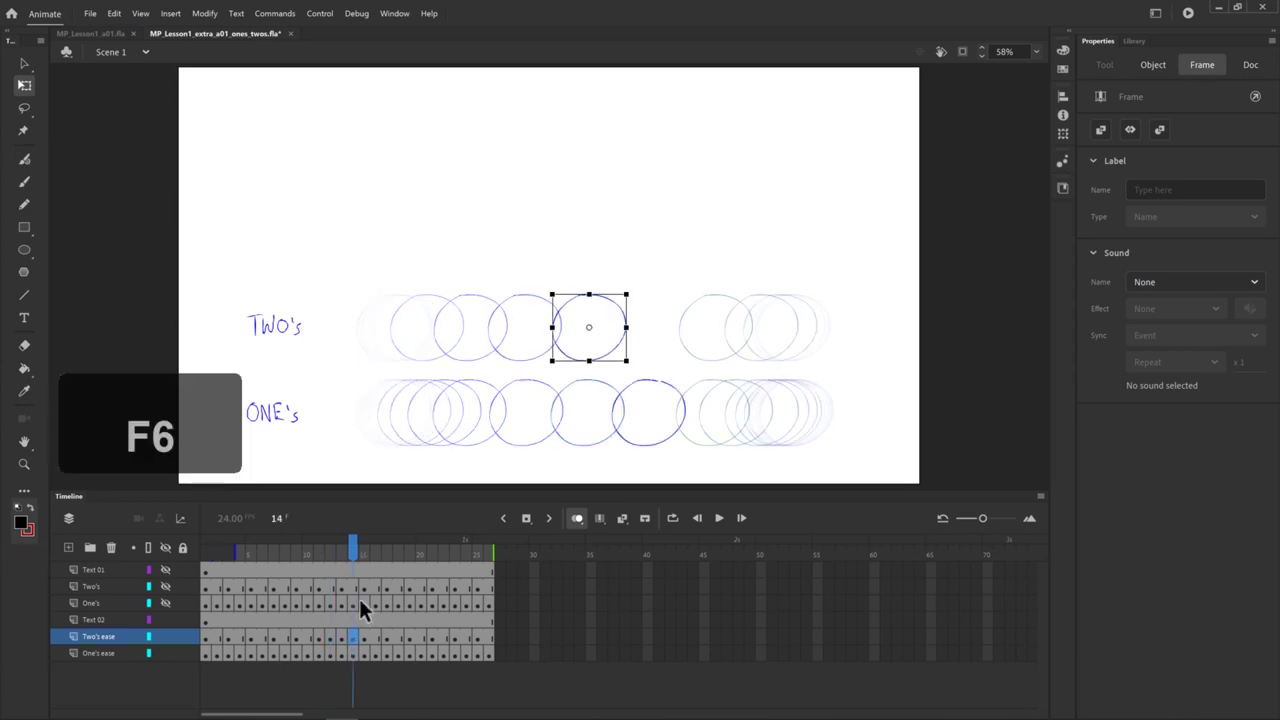
{"action": "key", "text": "shift+Right"}
{"action": "key", "text": "shift+Right"}
{"action": "key", "text": "shift+Right"}
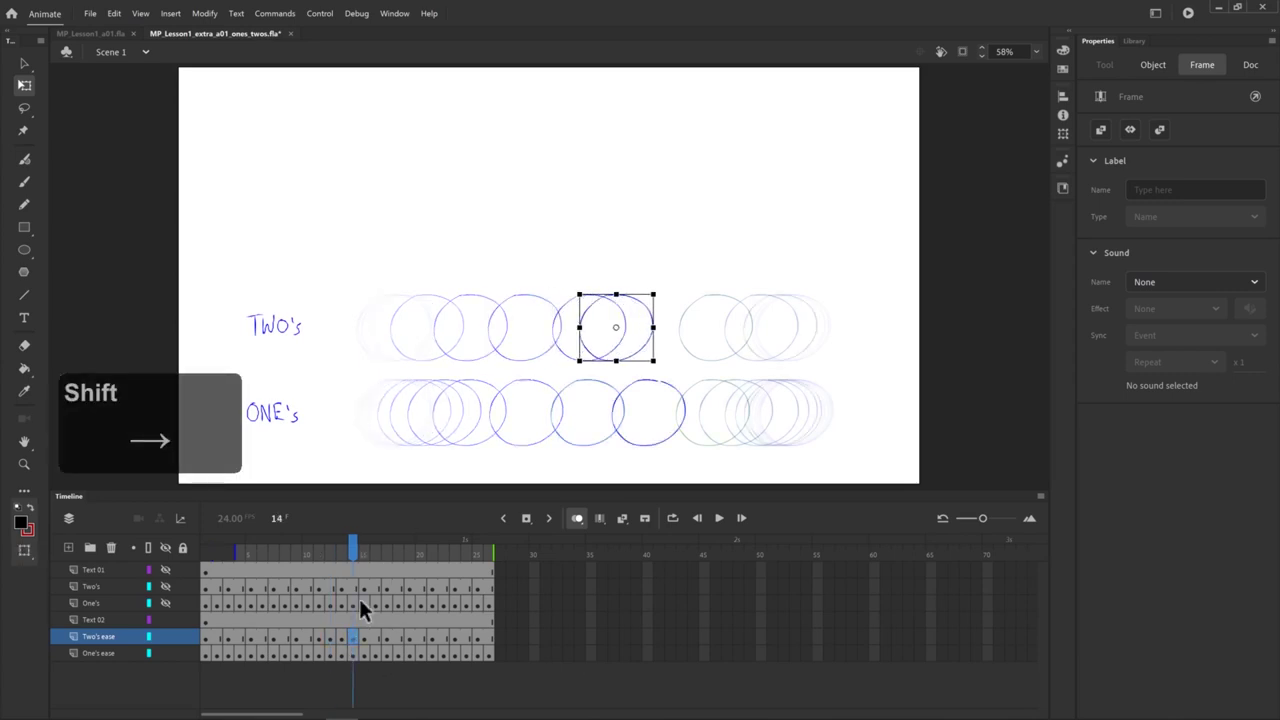
{"action": "key", "text": "shift+Right"}
{"action": "key", "text": "shift+Right"}
{"action": "key", "text": "shift+Right"}
{"action": "key", "text": "shift+Right"}
{"action": "key", "text": "shift+Right"}
{"action": "key", "text": "shift+Right"}
{"action": "key", "text": "shift+Right"}
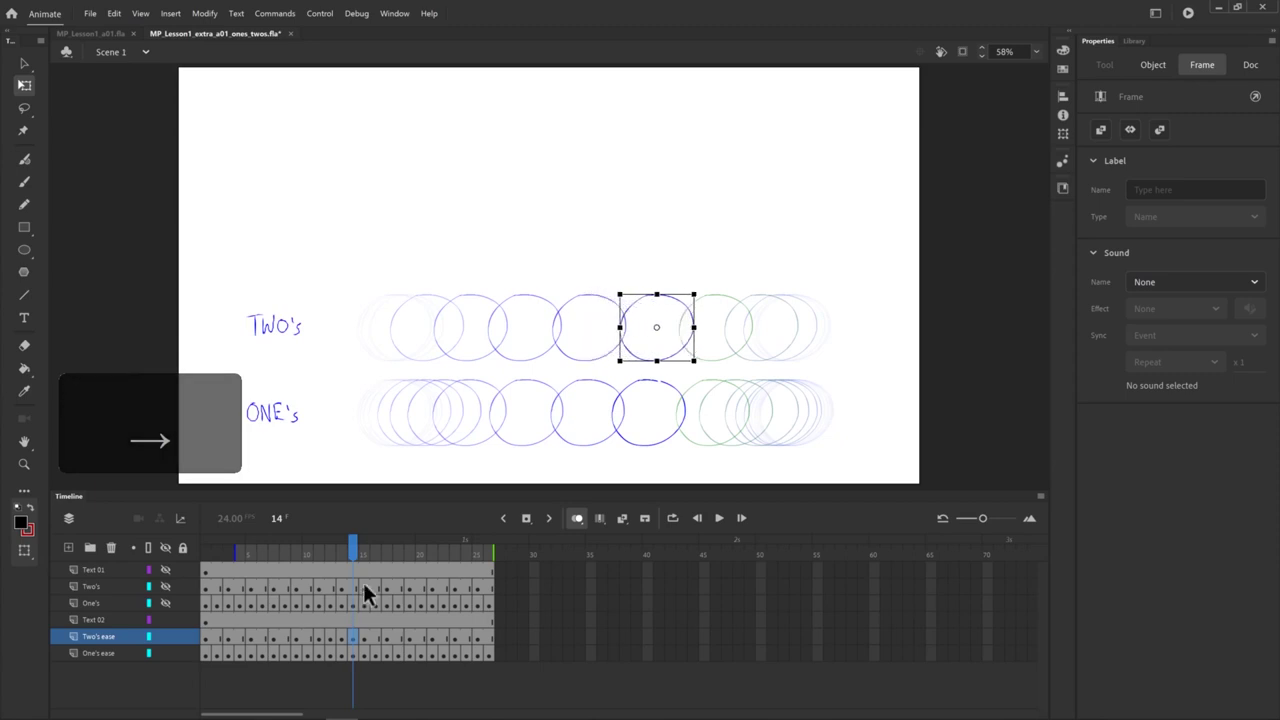
Scrub through and play the eased animation to check the motion with the added in-betweens on the Two's ease layer
{"action": "left_click", "coordinate": [354, 545]}
{"action": "left_click", "coordinate": [275, 552]}
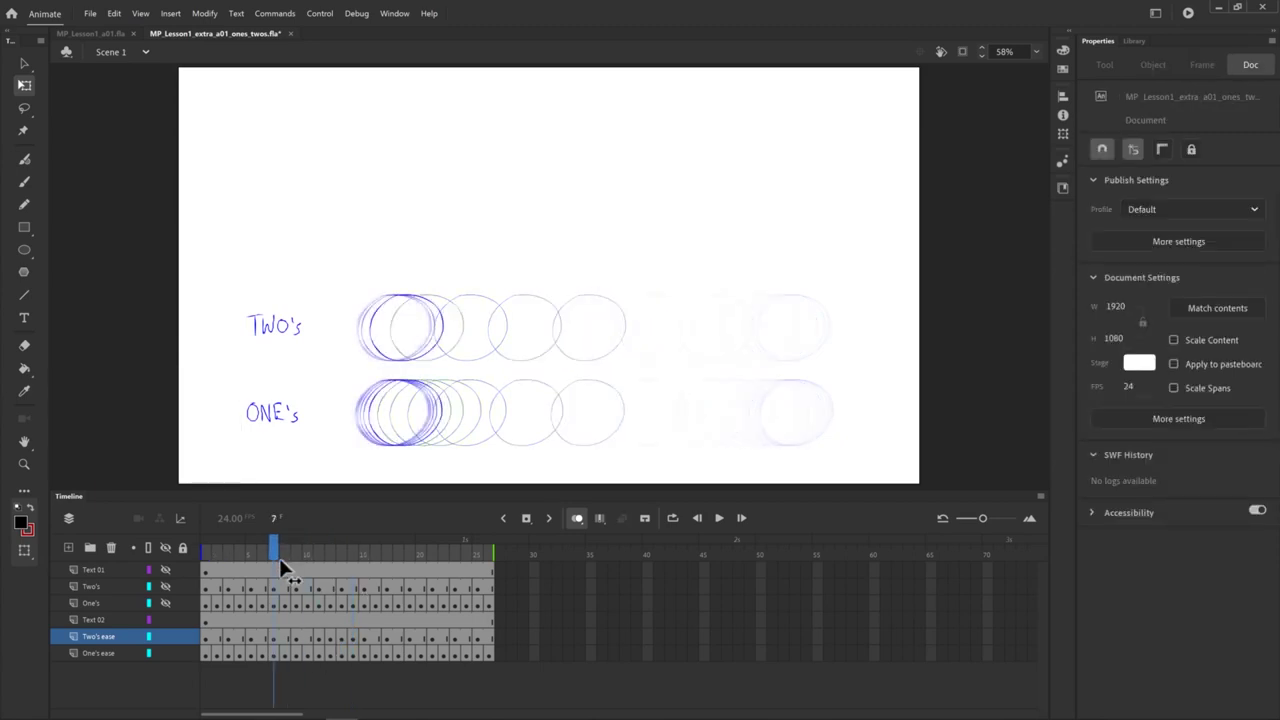
{"action": "left_click_drag", "start_coordinate": [282, 568], "coordinate": [352, 590]}
{"action": "left_click_drag", "start_coordinate": [352, 562], "coordinate": [220, 560]}
{"action": "key", "text": "Return"}
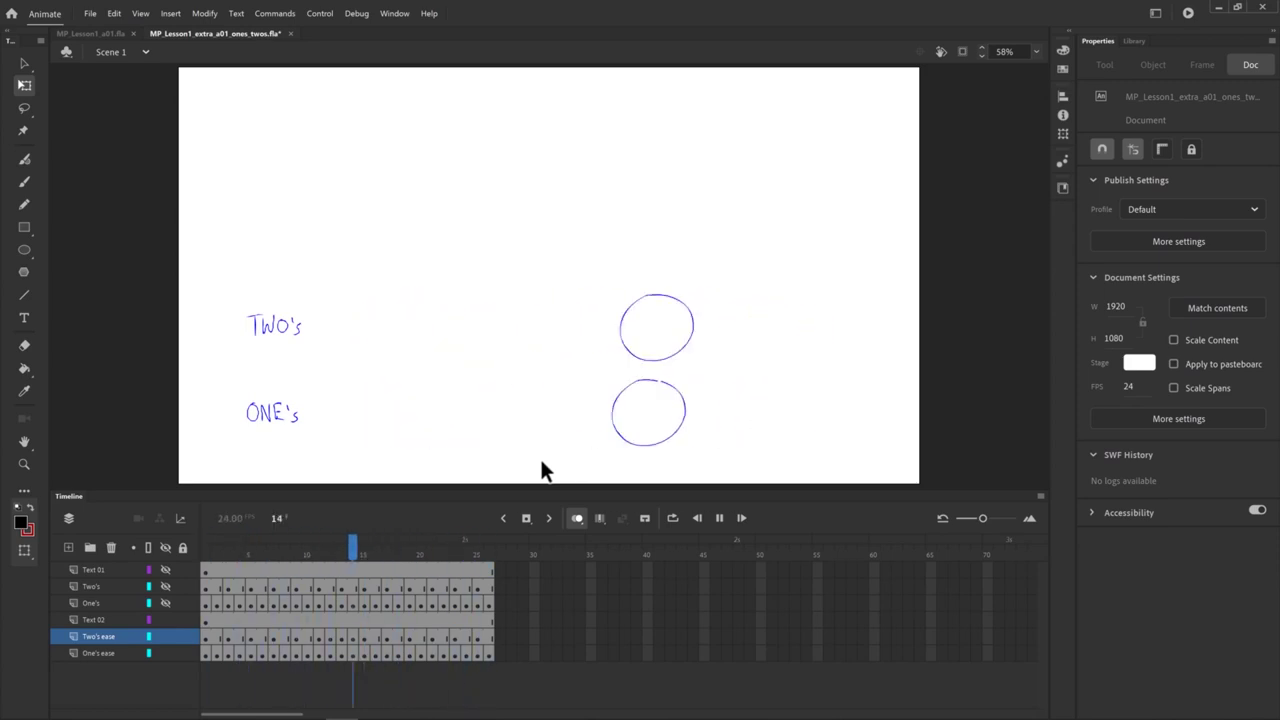
{"action": "key", "text": "Return"}
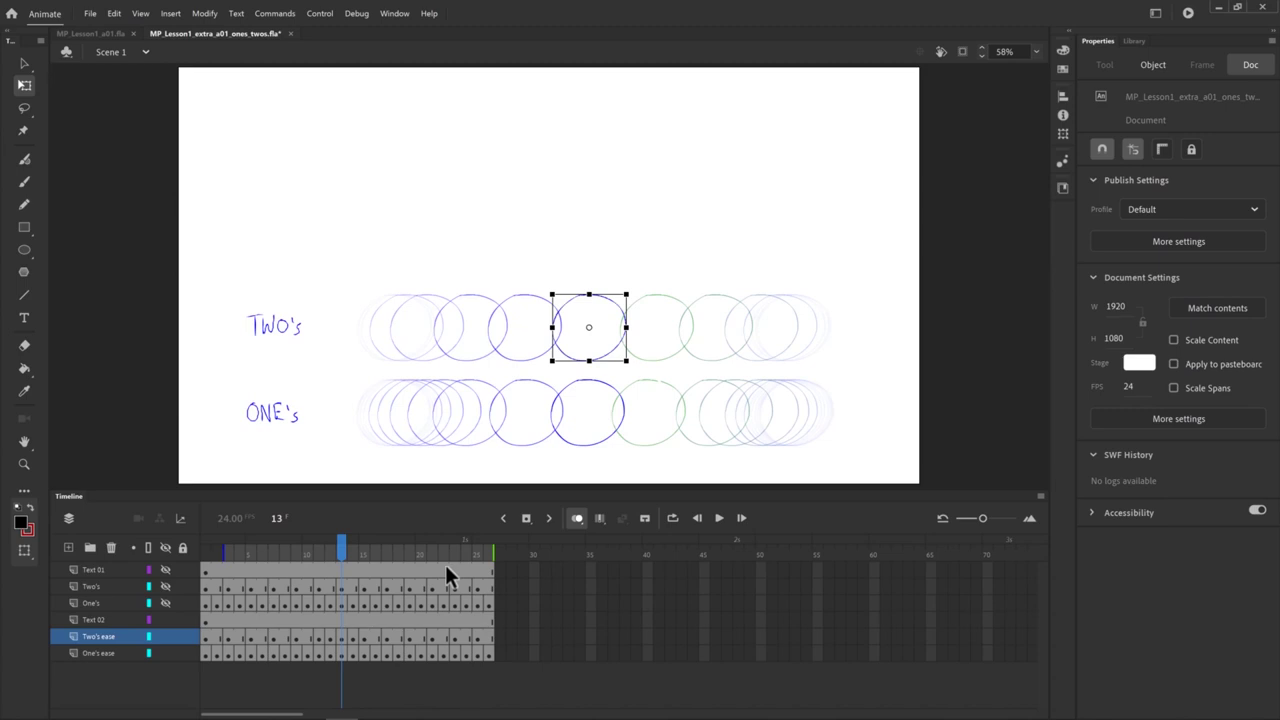
{"action": "left_click", "coordinate": [341, 587]}
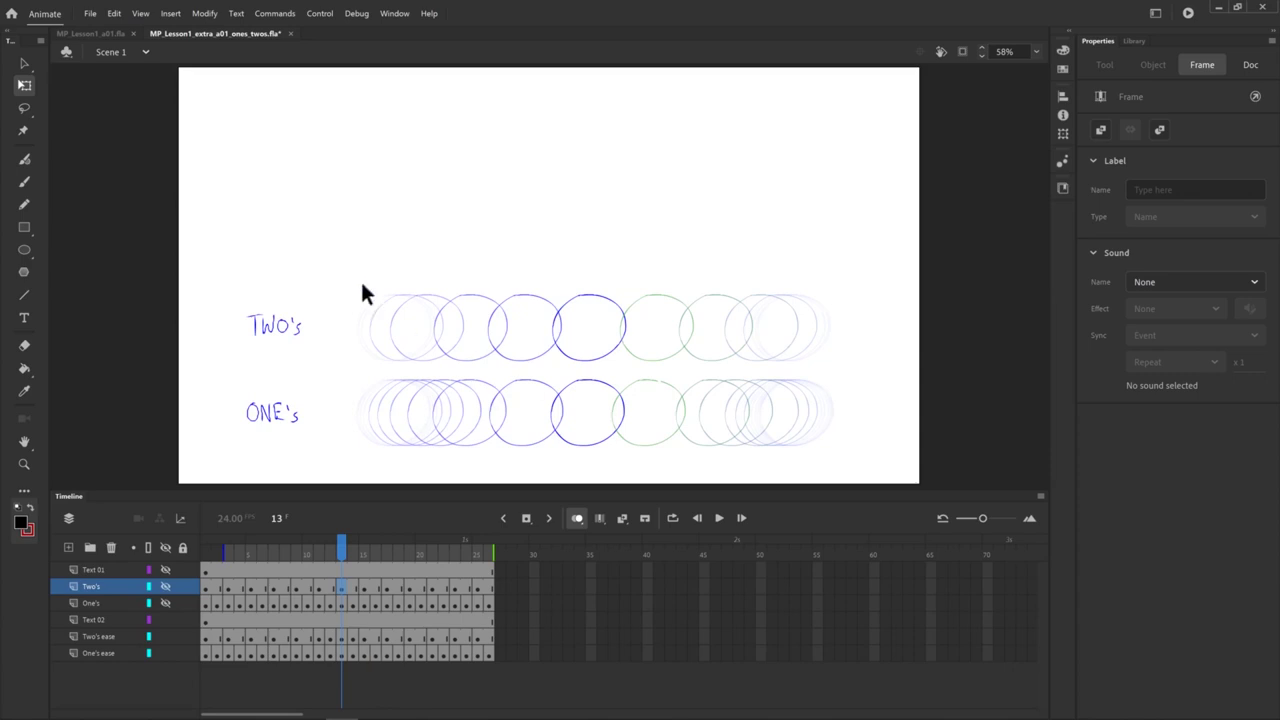
Switch to the MP_Lesson1_a01.fla document and clear the keyframes and circle drawings across all frames of Layer_1
{"action": "left_click", "coordinate": [117, 30]}
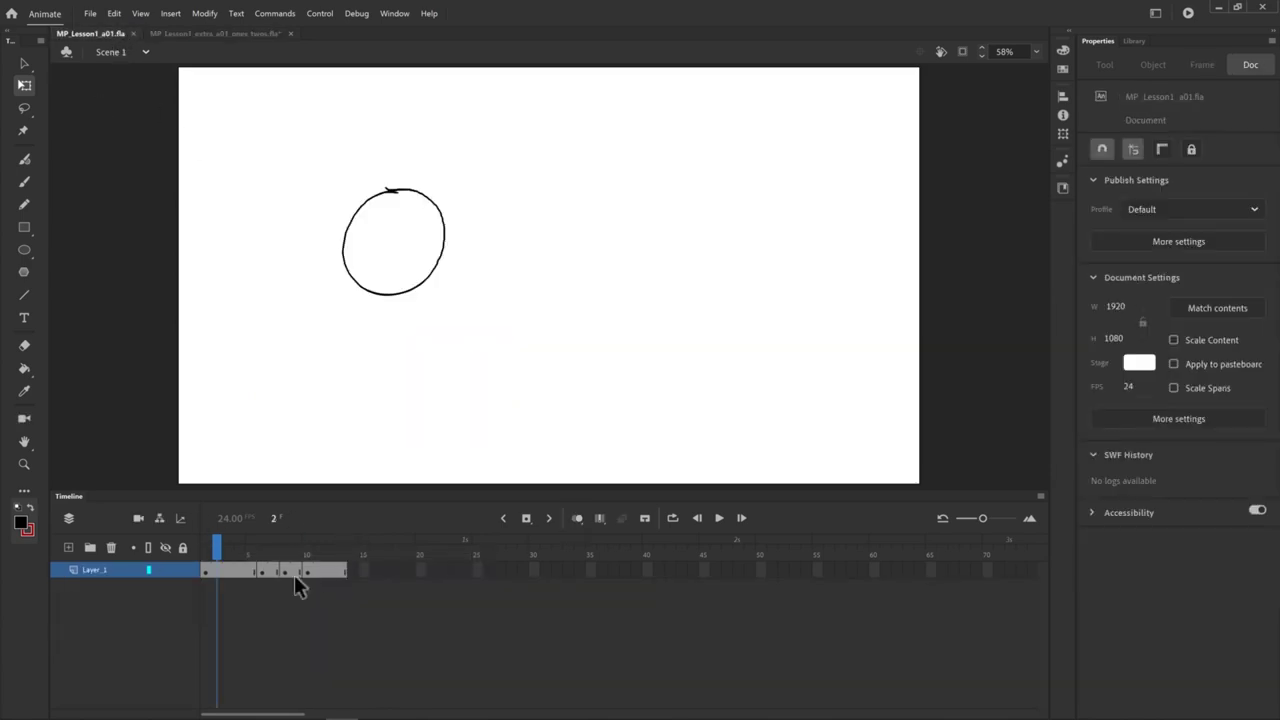
{"action": "left_click", "coordinate": [340, 585]}
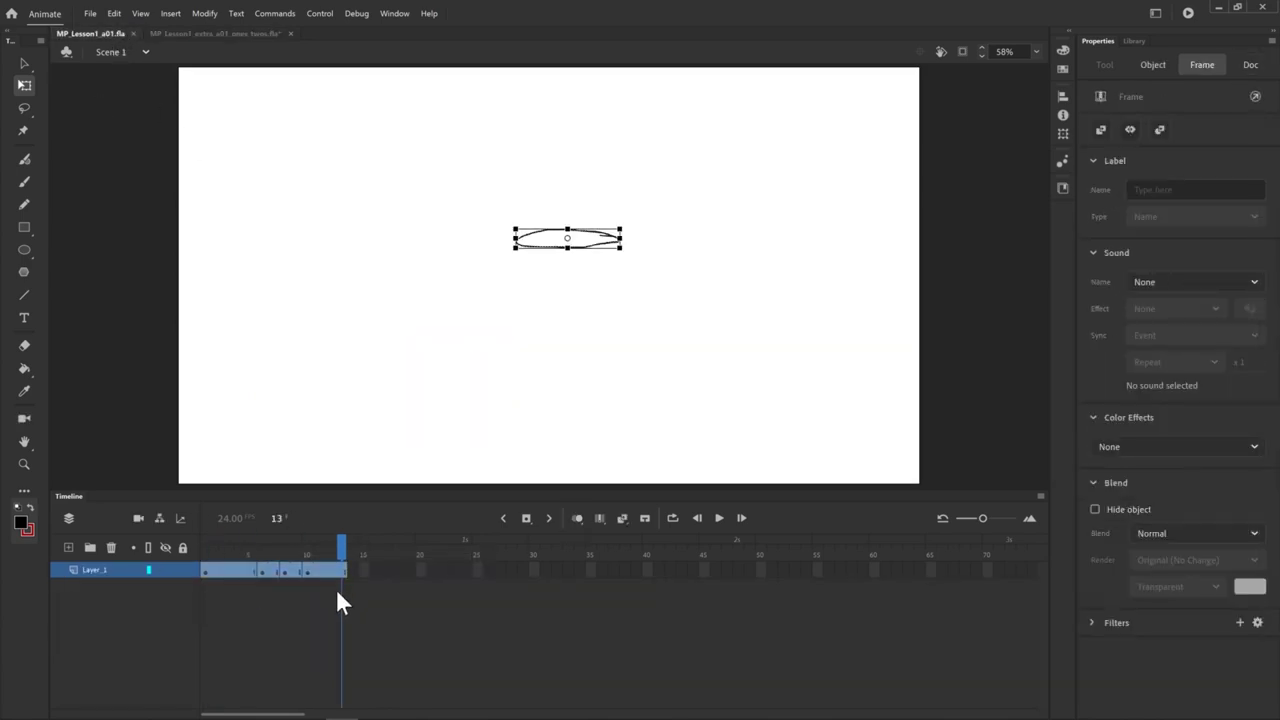
{"action": "key", "text": "shift+Return"}
{"action": "key", "text": "shift+F6"}
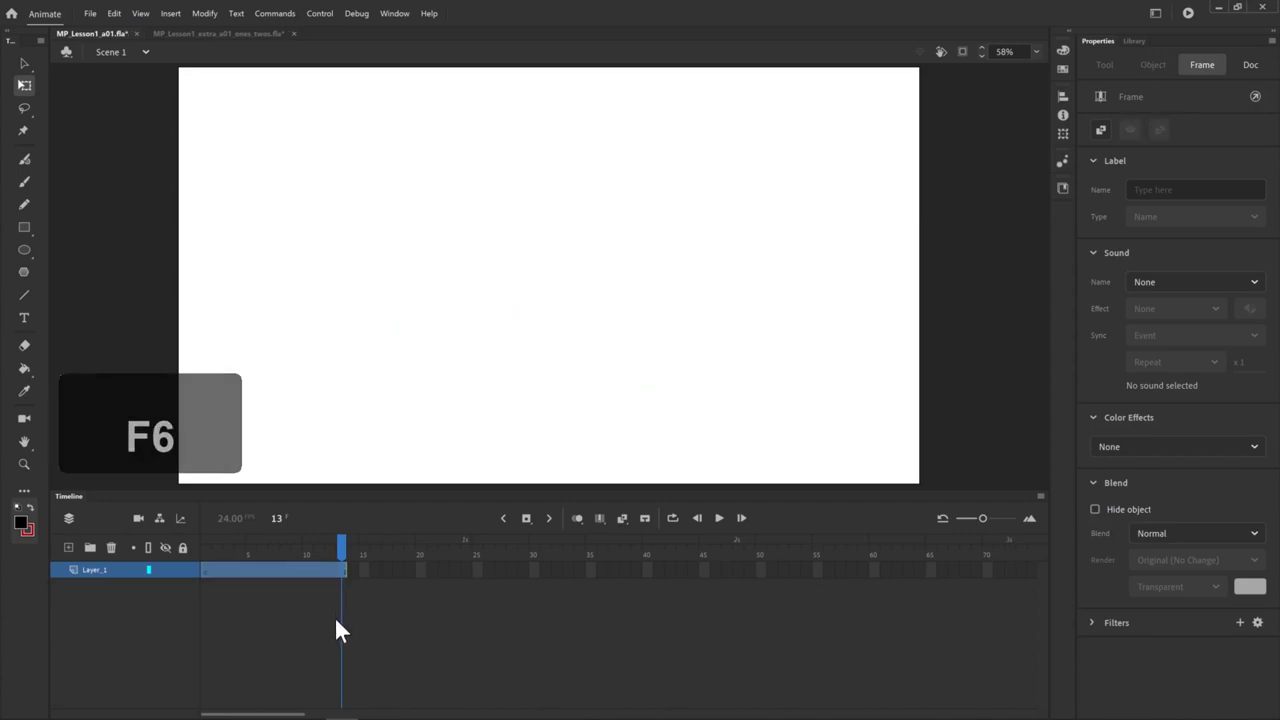
Bring the illustration of the blue one-eyed character in a red forest from outside Animate onto the stage at frame 1 of Layer_1
{"action": "left_click", "coordinate": [207, 570]}
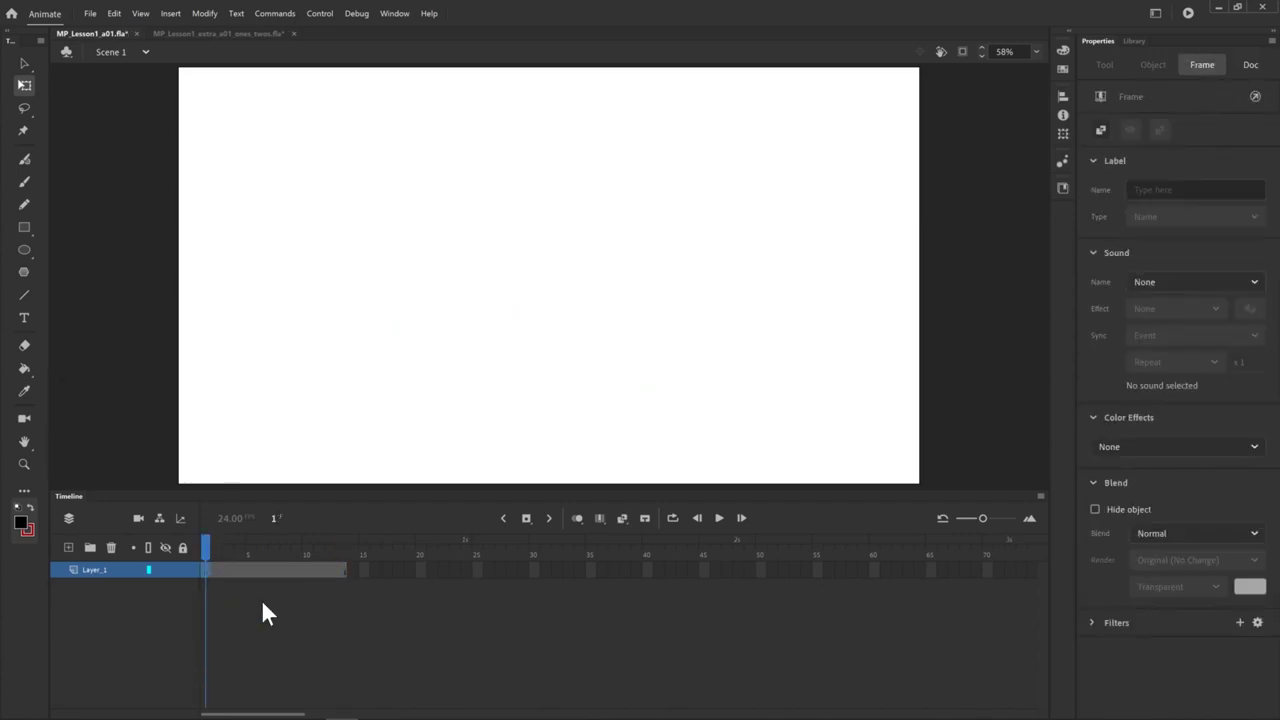
{"action": "key", "text": "super+Tab"}
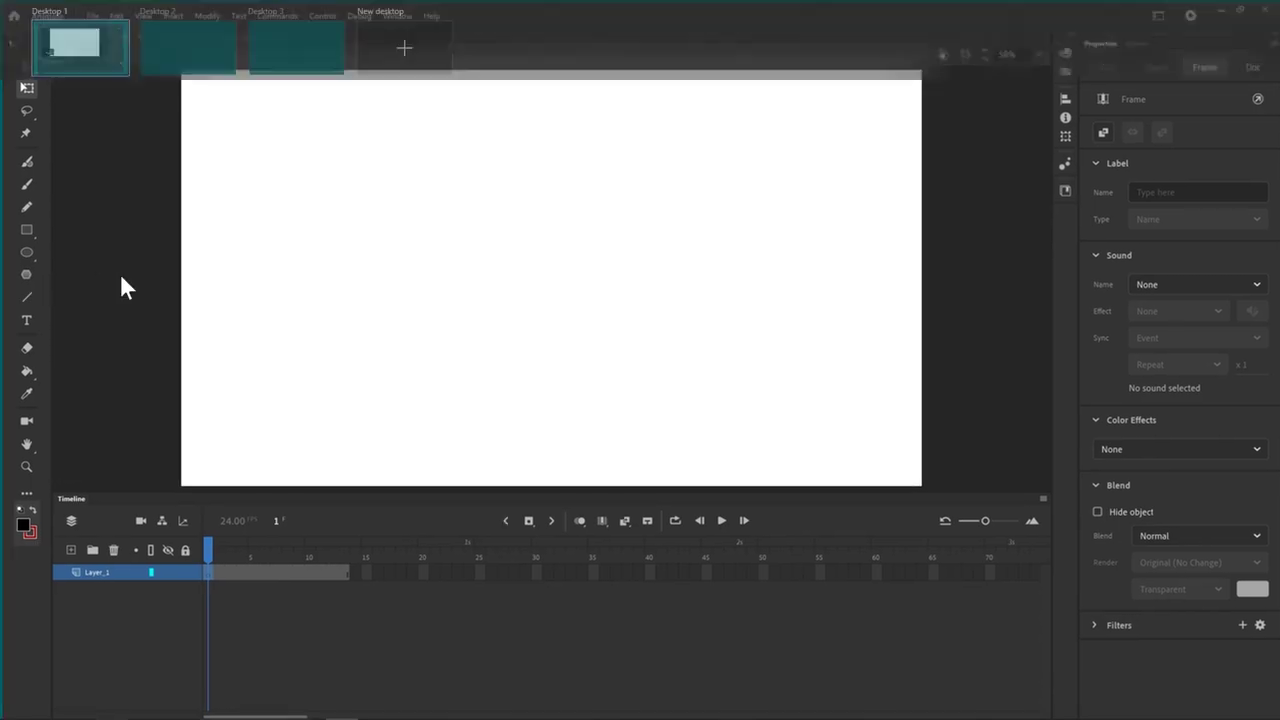
{"action": "left_click", "coordinate": [457, 257]}
{"action": "left_click_drag", "start_coordinate": [683, 258], "coordinate": [233, 181]}
{"action": "left_click", "coordinate": [213, 580]}
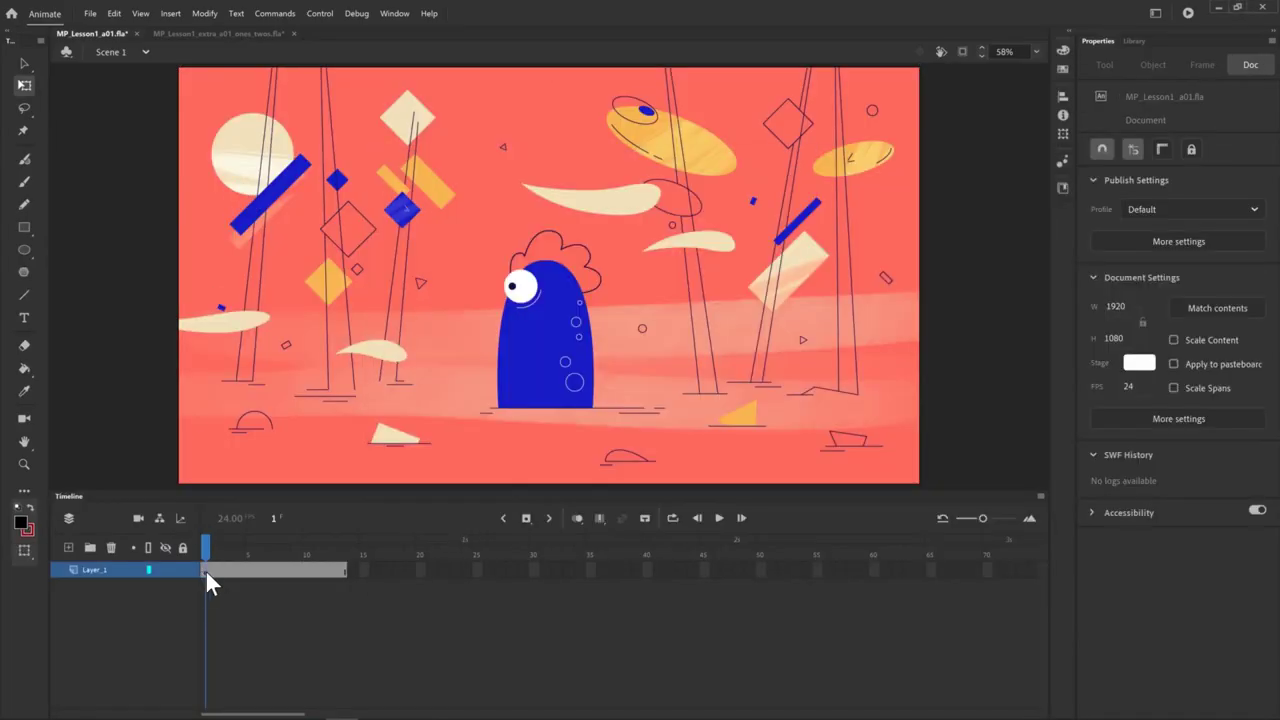
{"action": "left_click", "coordinate": [206, 572]}
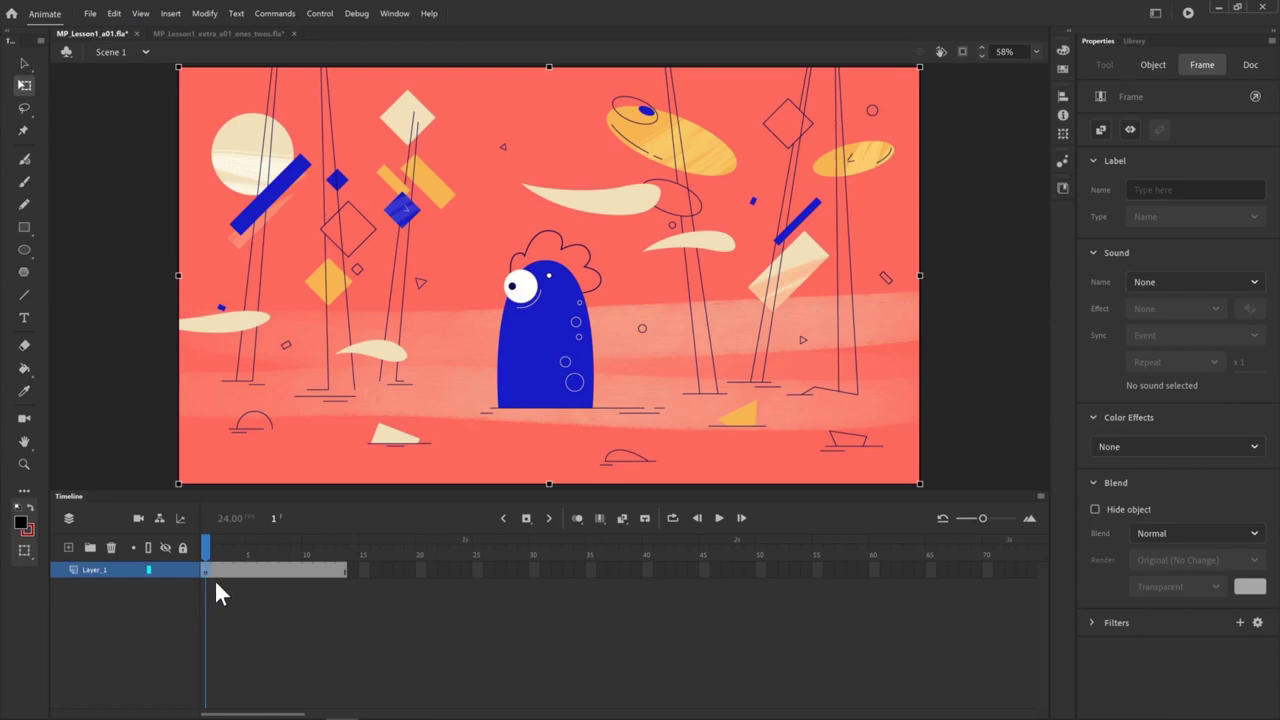
Set Layer_1's visibility to 50% opacity and lock the layer
{"action": "double_click", "coordinate": [72, 568]}
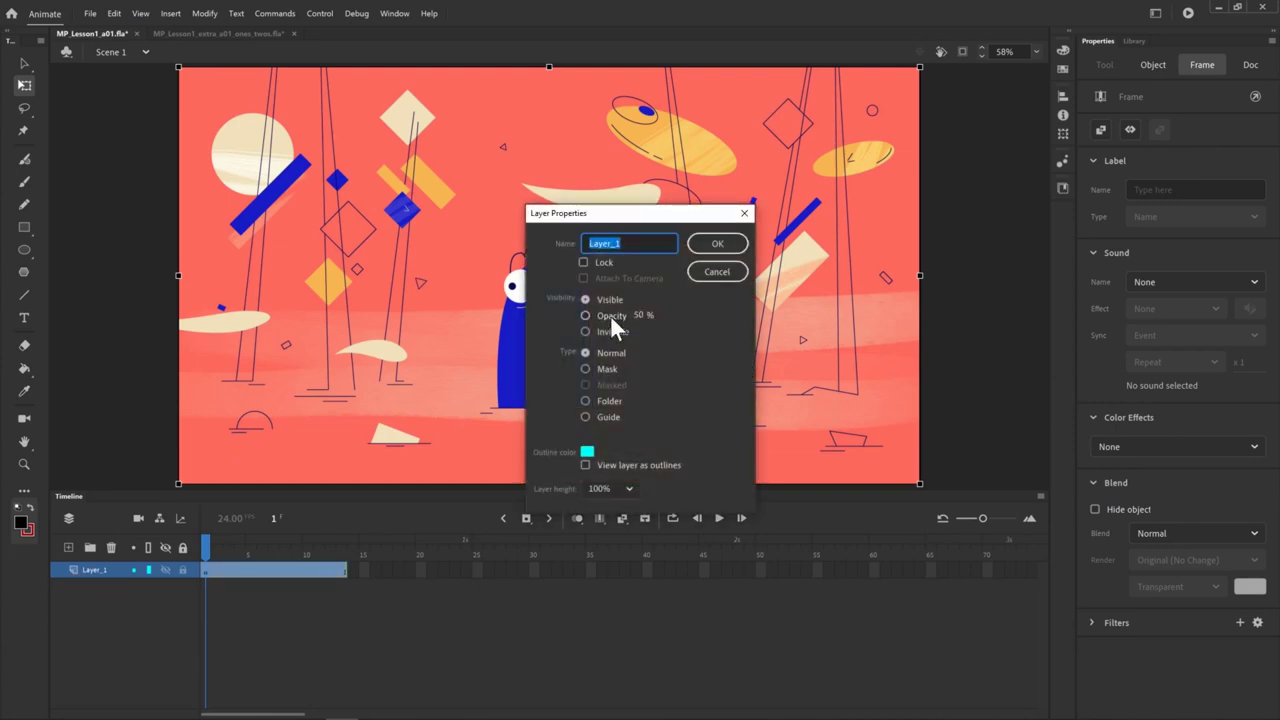
{"action": "left_click", "coordinate": [586, 315]}
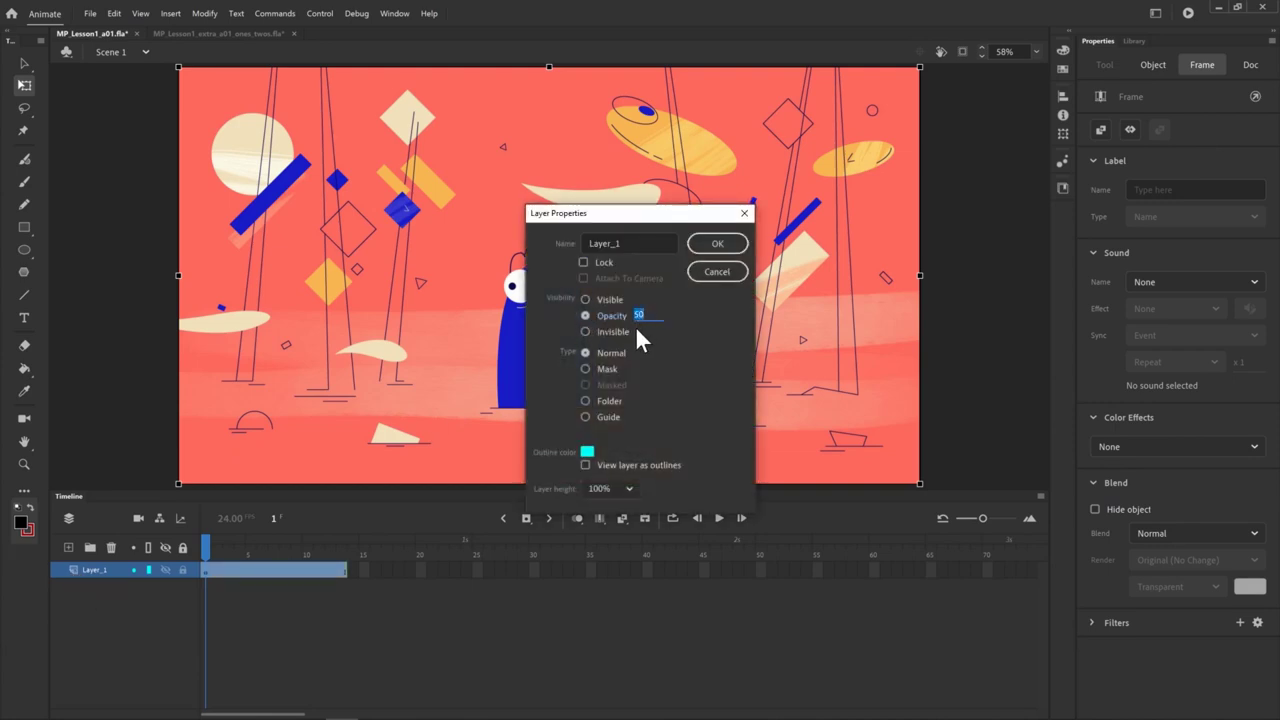
{"action": "left_click", "coordinate": [716, 244]}
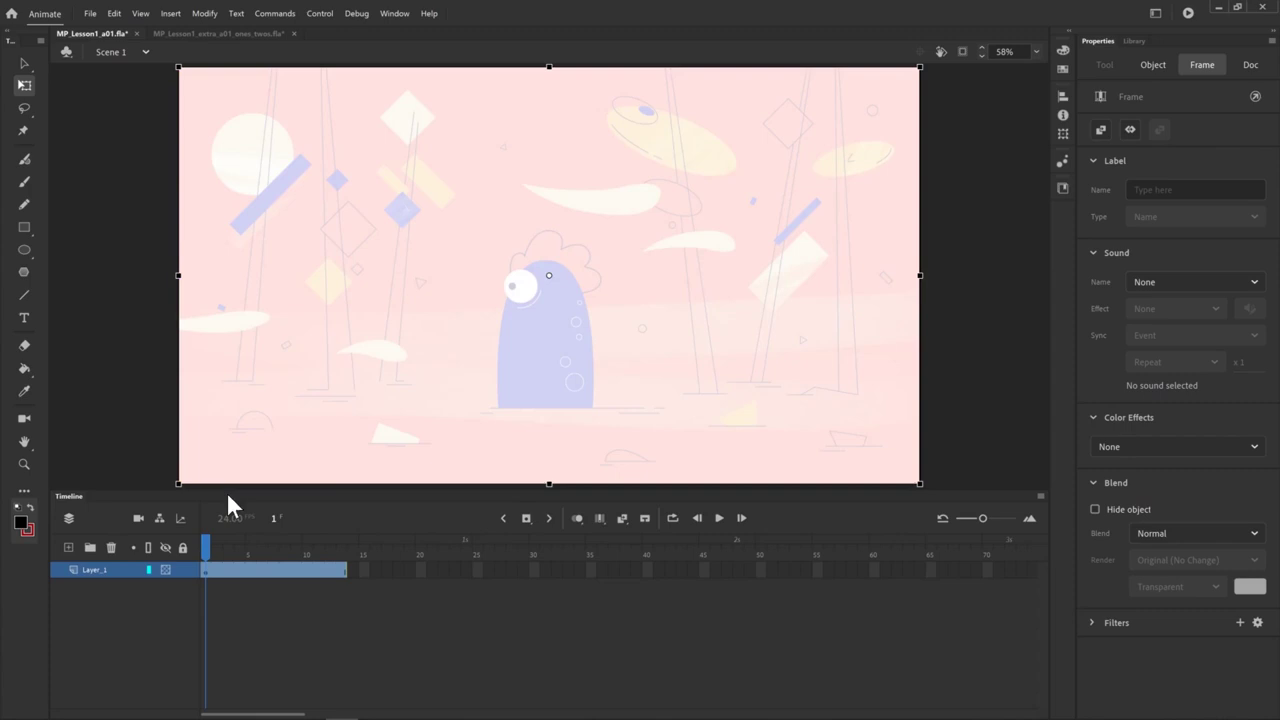
{"action": "left_click", "coordinate": [183, 570]}
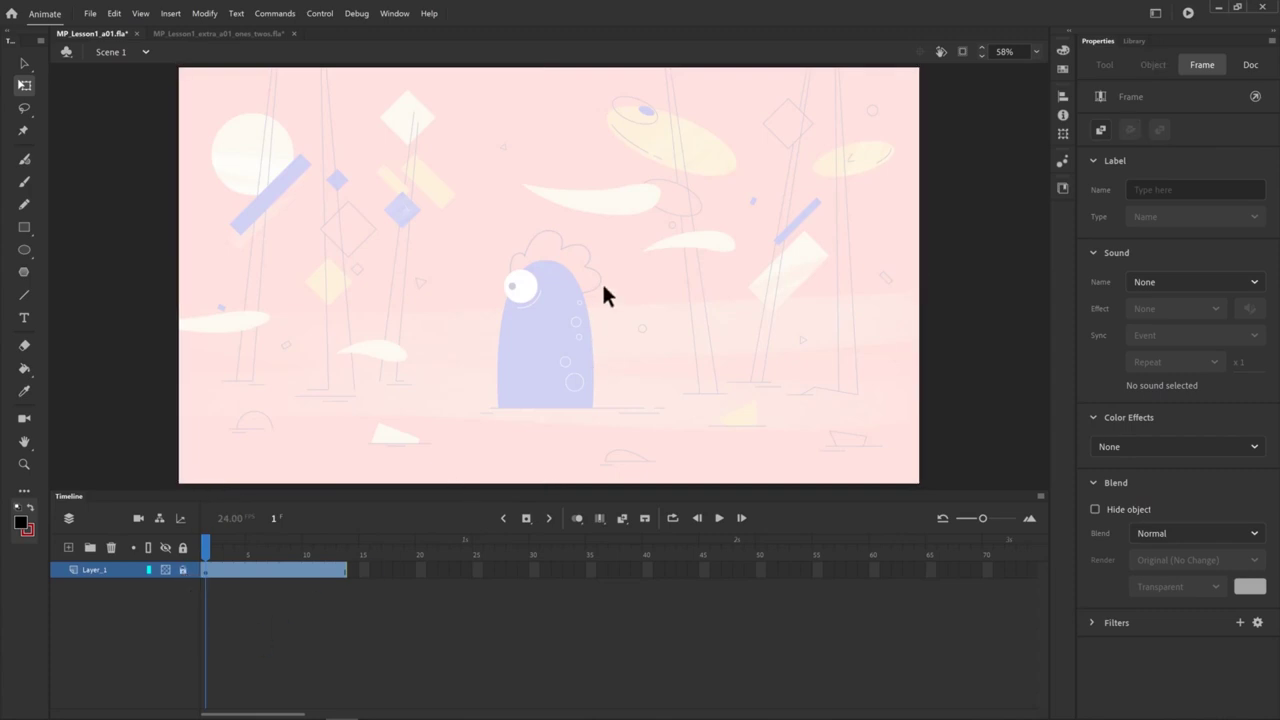